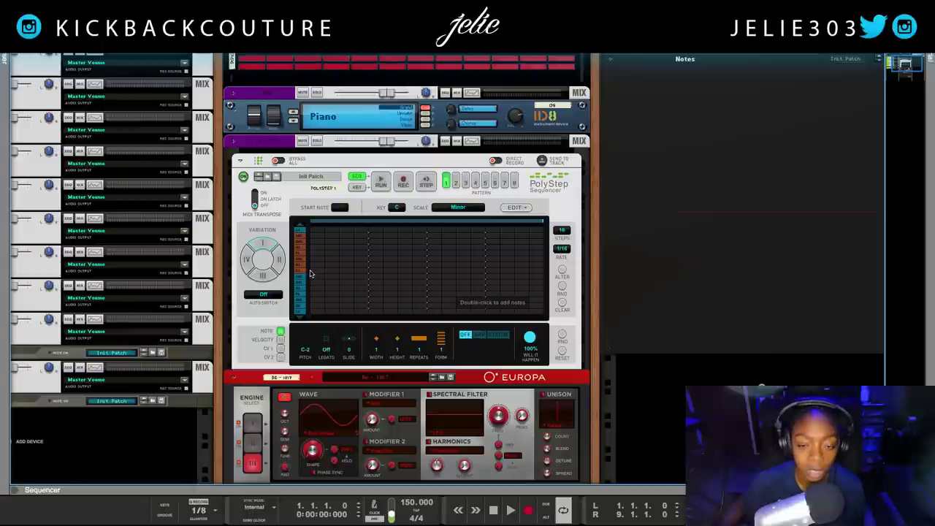
Add a C3 note on the first step of the PolyStep grid, and set the key to D# with the Harmonic Minor scale
{"action": "left_click", "coordinate": [310, 274]}
{"action": "double_click", "coordinate": [311, 271]}
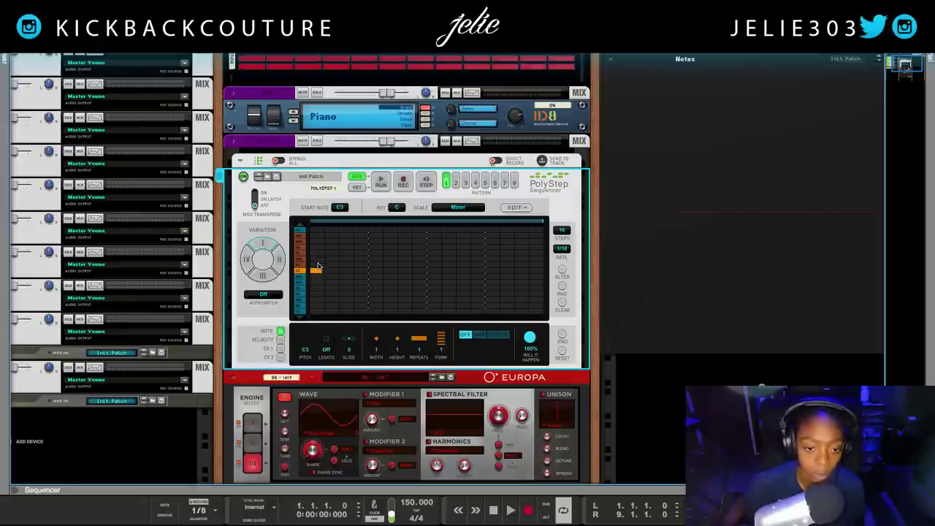
{"action": "left_click", "coordinate": [396, 208]}
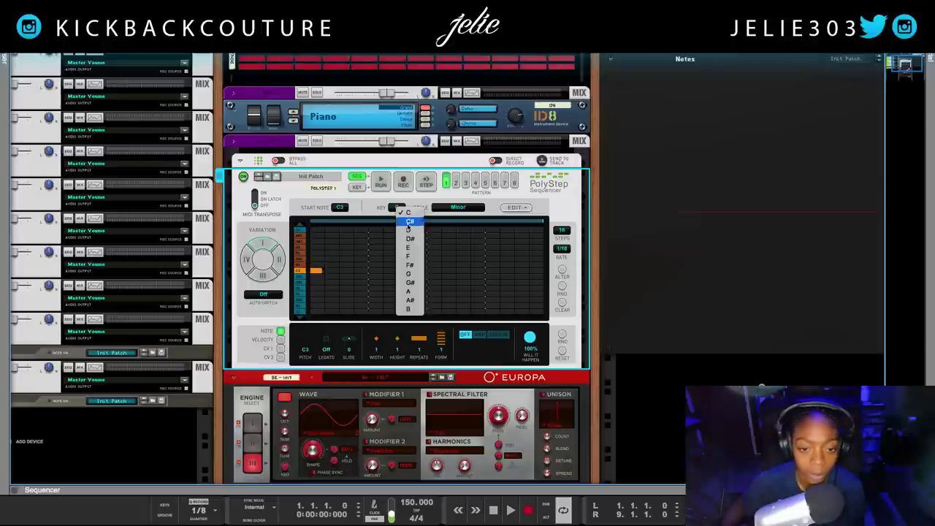
{"action": "left_click", "coordinate": [412, 239]}
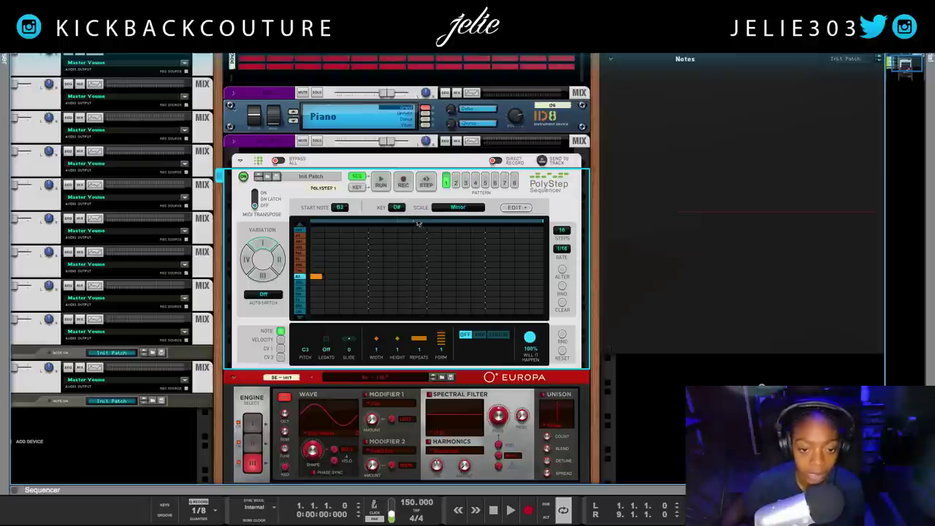
{"action": "left_click", "coordinate": [468, 209]}
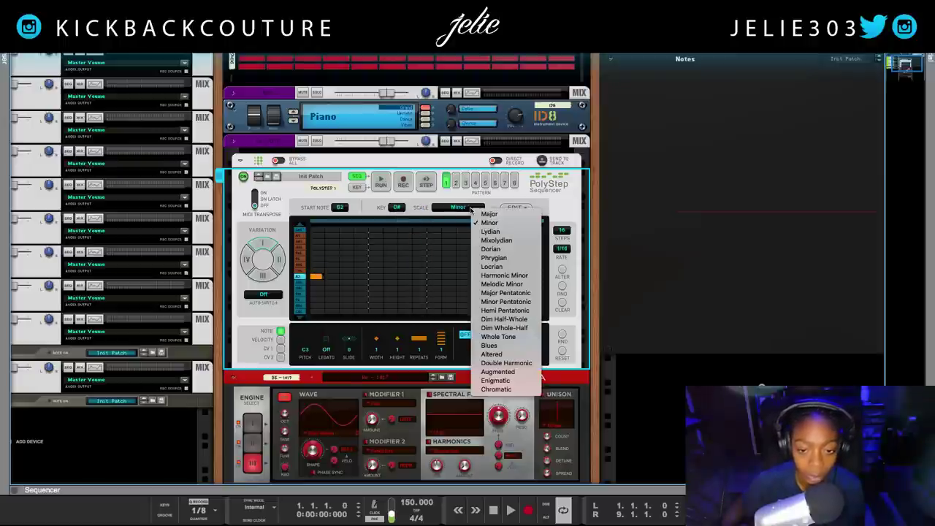
{"action": "left_click", "coordinate": [504, 275]}
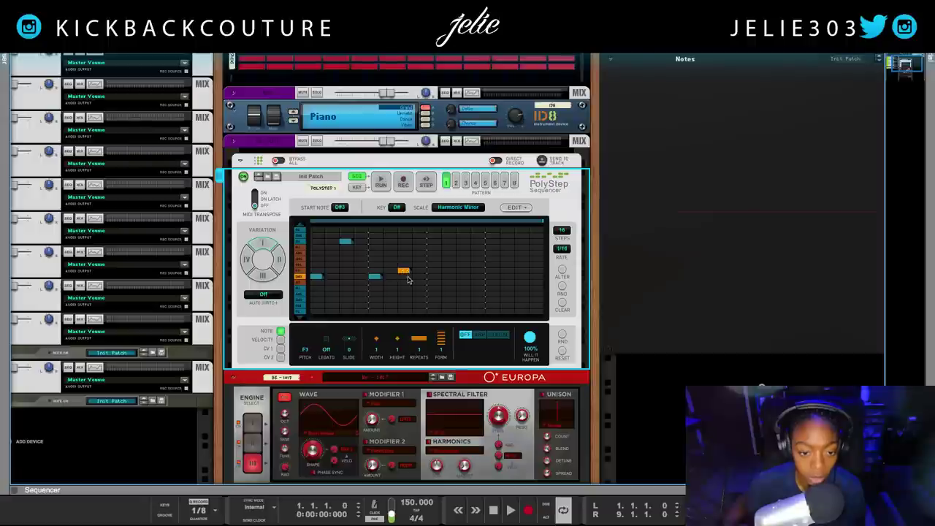
Lower the note on step 7 to D3 and play back the pattern
{"action": "left_click_drag", "start_coordinate": [404, 271], "coordinate": [404, 278]}
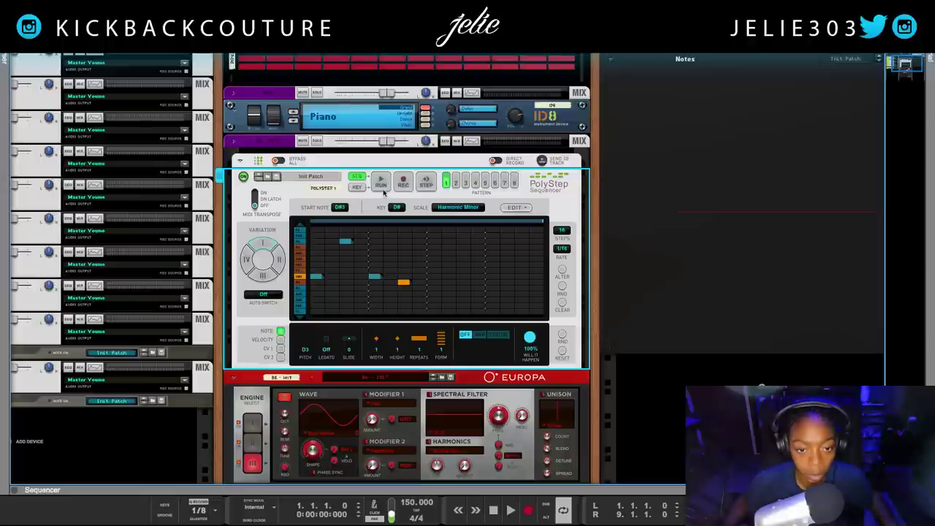
{"action": "left_click", "coordinate": [381, 184]}
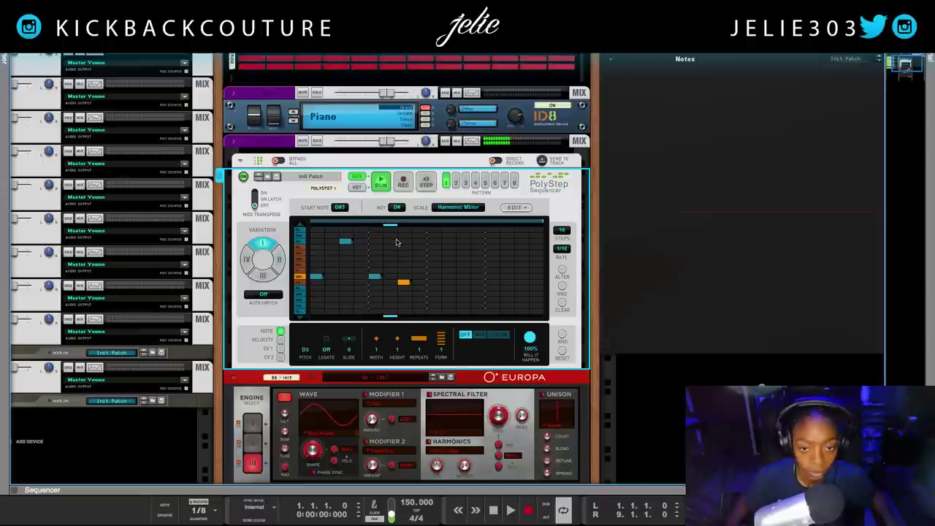
{"action": "key", "text": "space"}
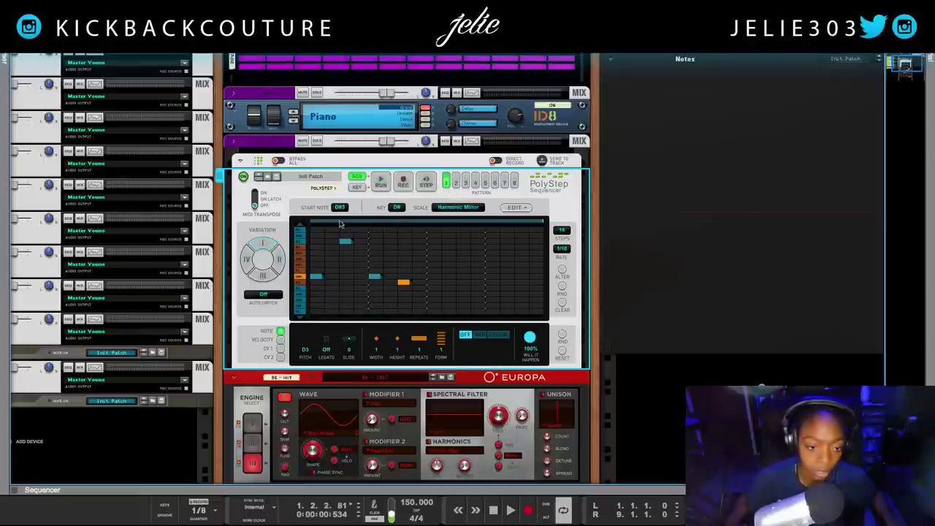
{"action": "key", "text": "space"}
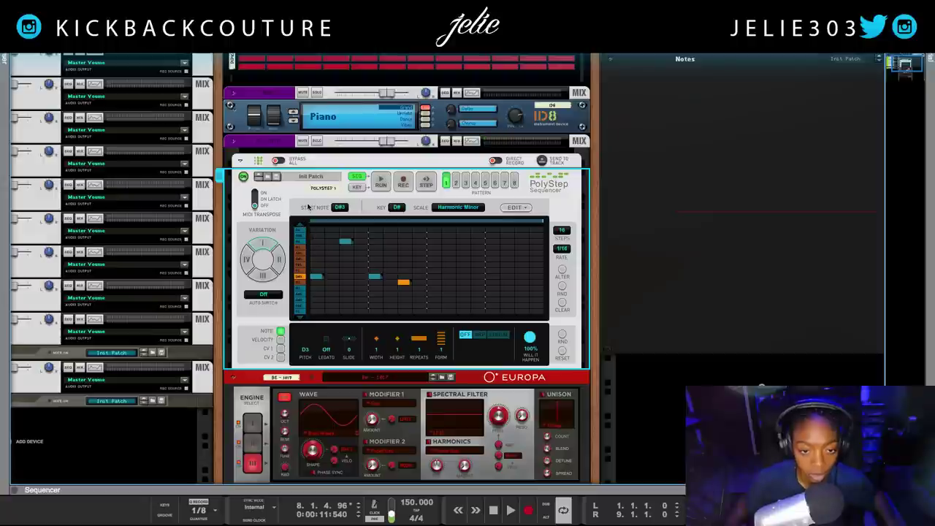
Copy the notes of variation I and paste them into variation II
{"action": "left_click", "coordinate": [518, 208]}
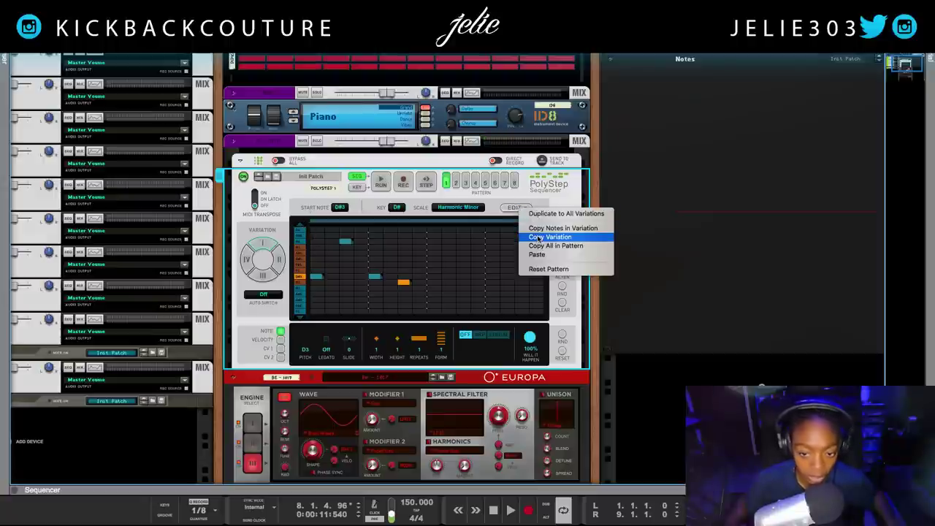
{"action": "left_click", "coordinate": [540, 229]}
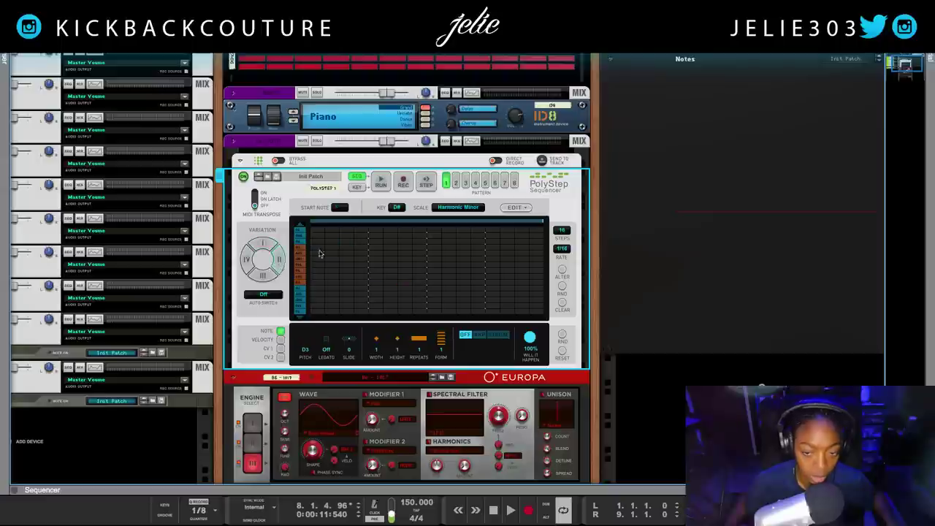
{"action": "left_click", "coordinate": [515, 207]}
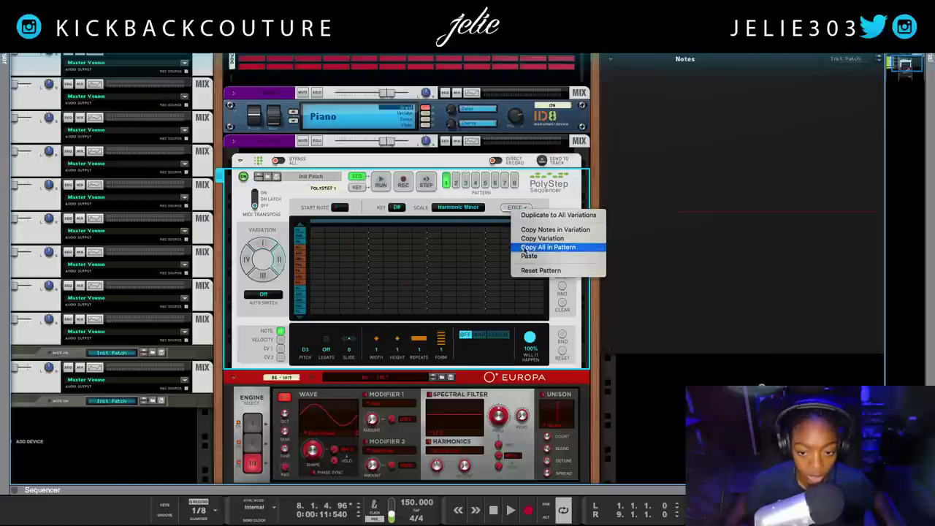
{"action": "left_click", "coordinate": [529, 256]}
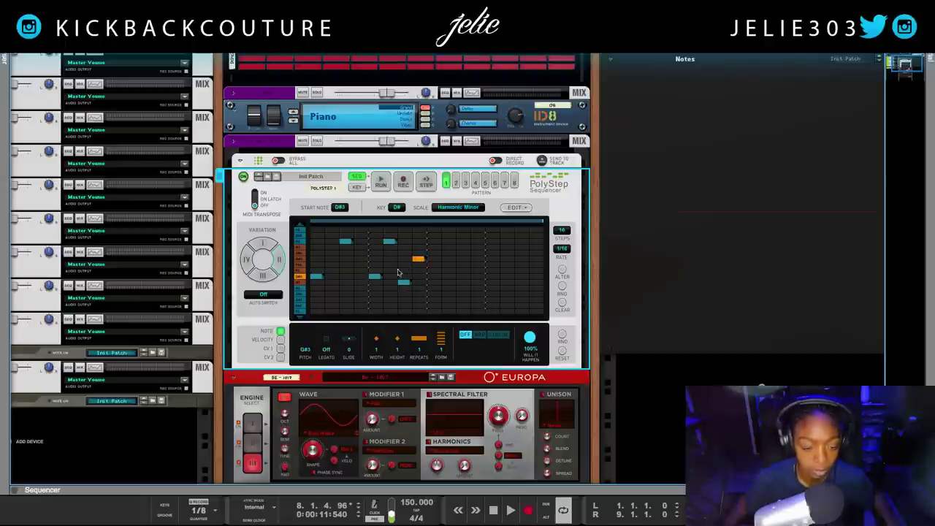
With the pattern running, raise the step 7 note of variation II to G#3 and compare it with variation I
{"action": "left_click", "coordinate": [381, 183]}
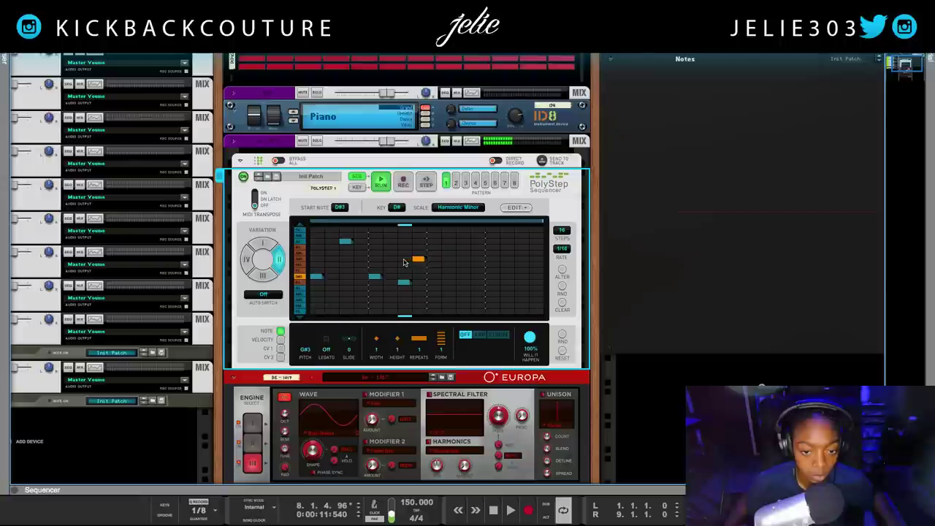
{"action": "left_click_drag", "start_coordinate": [406, 287], "coordinate": [406, 260]}
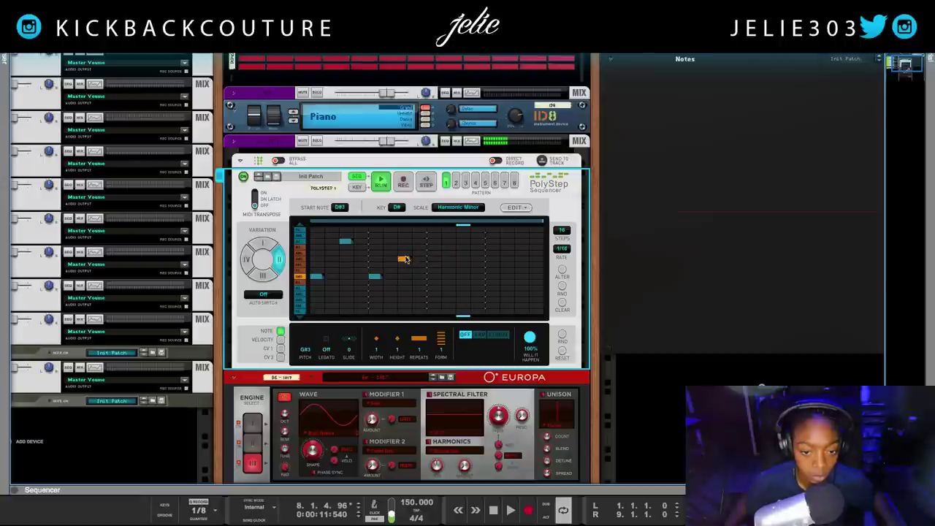
{"action": "left_click", "coordinate": [266, 246]}
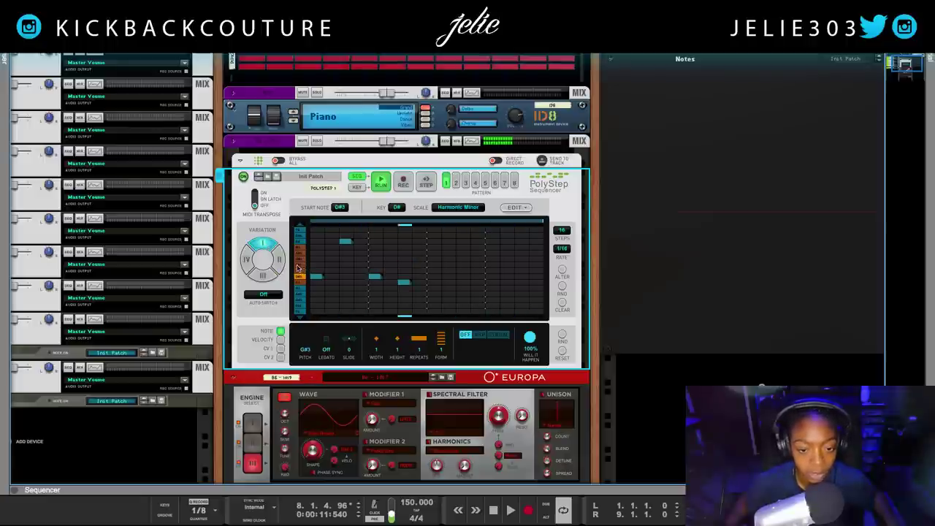
{"action": "left_click", "coordinate": [276, 263]}
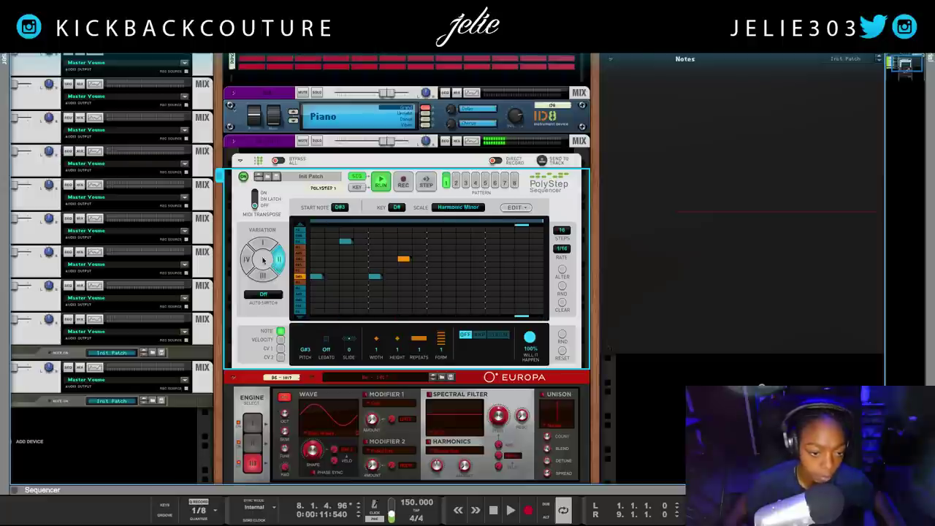
Set the variation Auto Switch to Next and start from variation I
{"action": "left_click", "coordinate": [264, 294]}
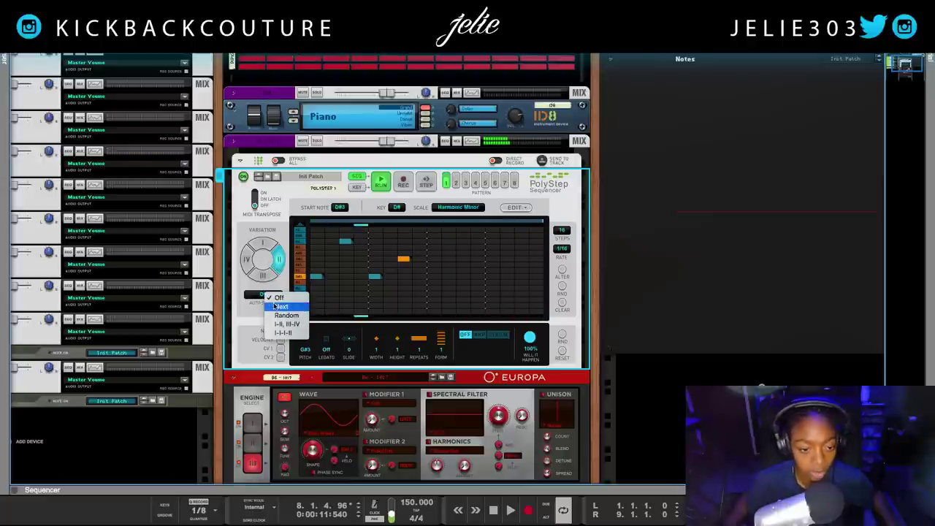
{"action": "left_click", "coordinate": [276, 307]}
{"action": "left_click", "coordinate": [264, 245]}
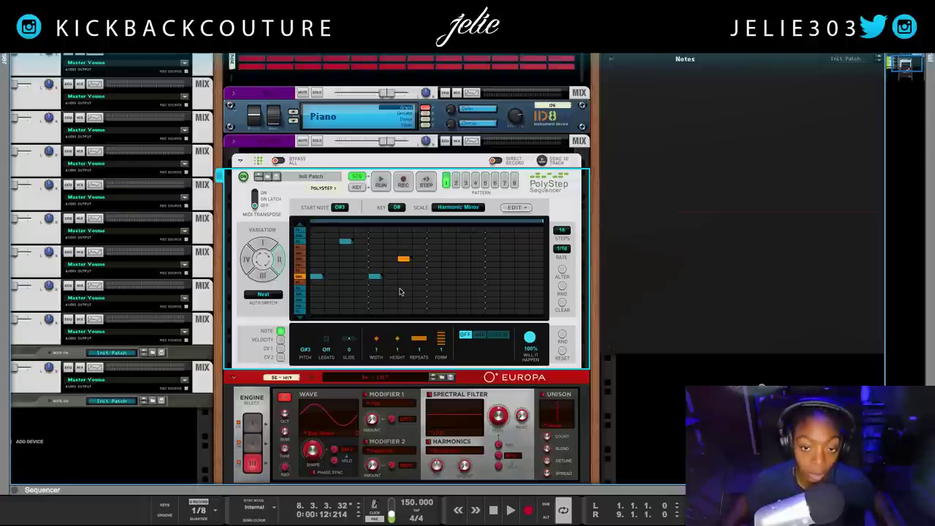
Return to variation I with Auto Switch set to Off, and play it with MIDI Transpose turned on
{"action": "left_click", "coordinate": [266, 245]}
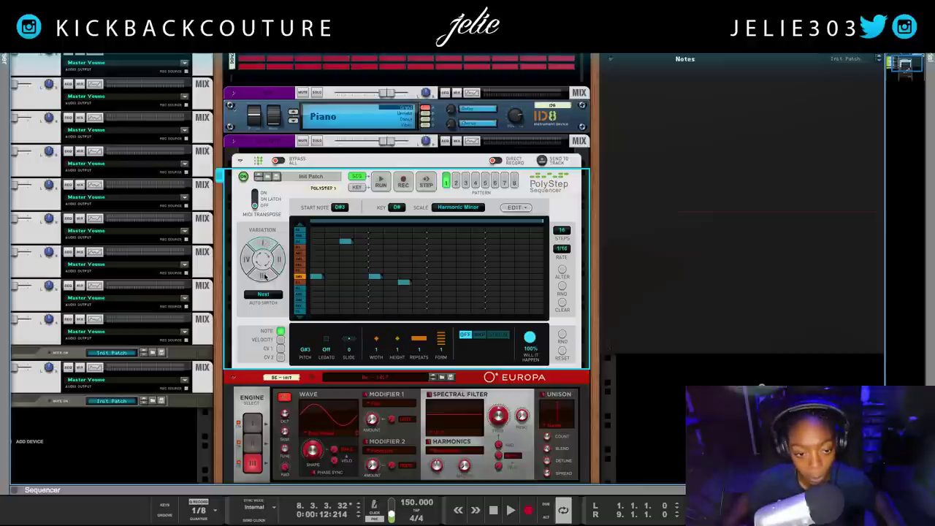
{"action": "left_click", "coordinate": [263, 294]}
{"action": "left_click", "coordinate": [276, 297]}
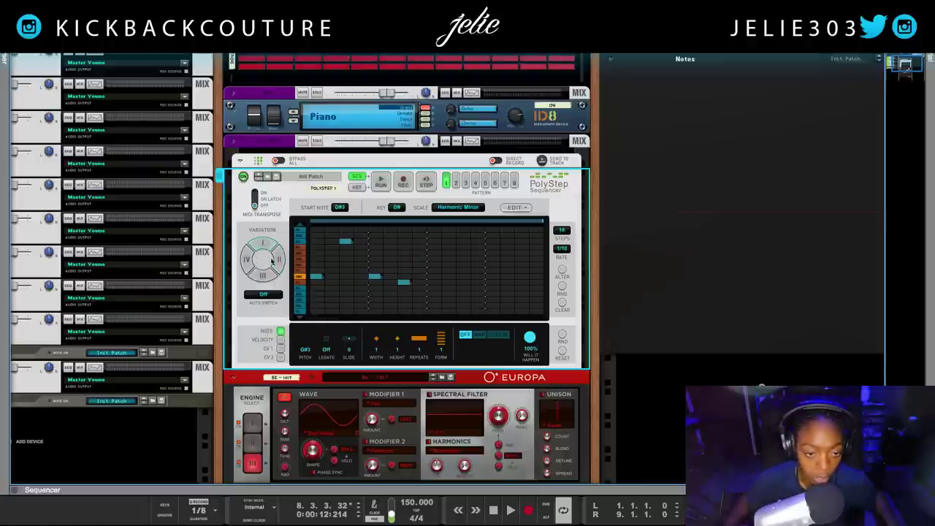
{"action": "key", "text": "space"}
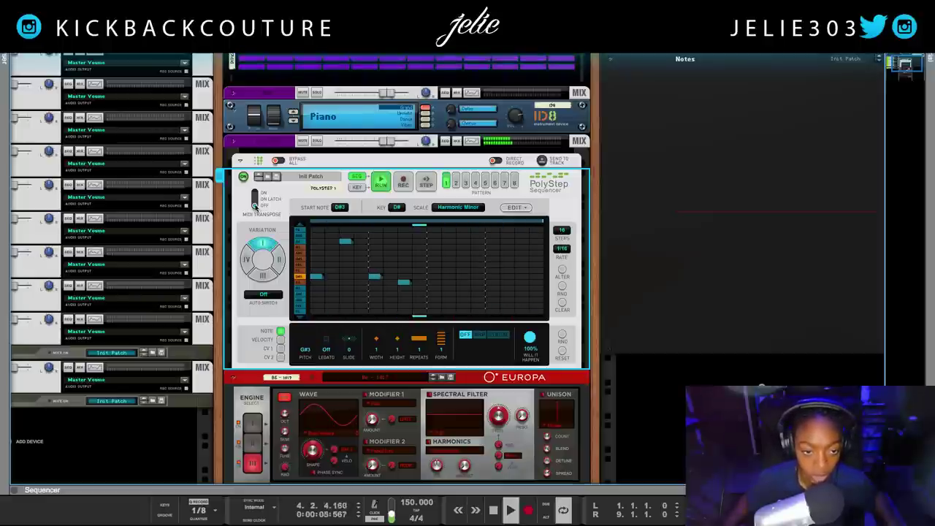
{"action": "left_click", "coordinate": [252, 187]}
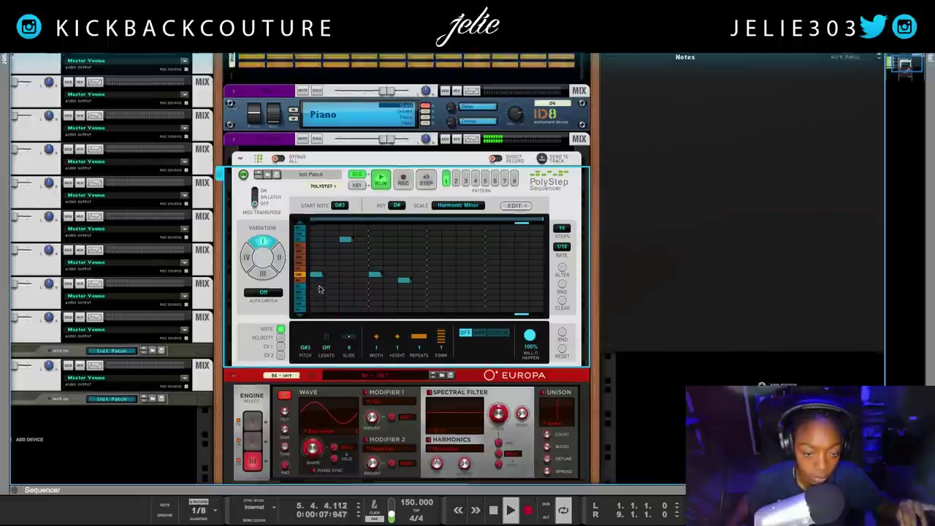
Create a new Europa Shapeshifting Synthesizer in the empty rack space below the existing Europa
{"action": "scroll", "coordinate": [321, 289], "scroll_direction": "down", "scroll_amount": 3}
{"action": "scroll", "coordinate": [325, 303], "scroll_direction": "up", "scroll_amount": 1}
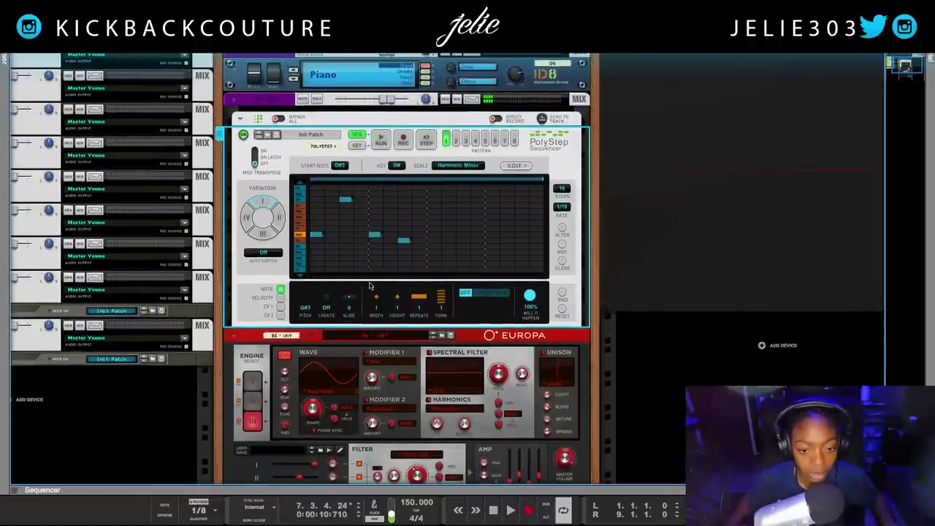
{"action": "scroll", "coordinate": [281, 233], "scroll_direction": "down", "scroll_amount": 5}
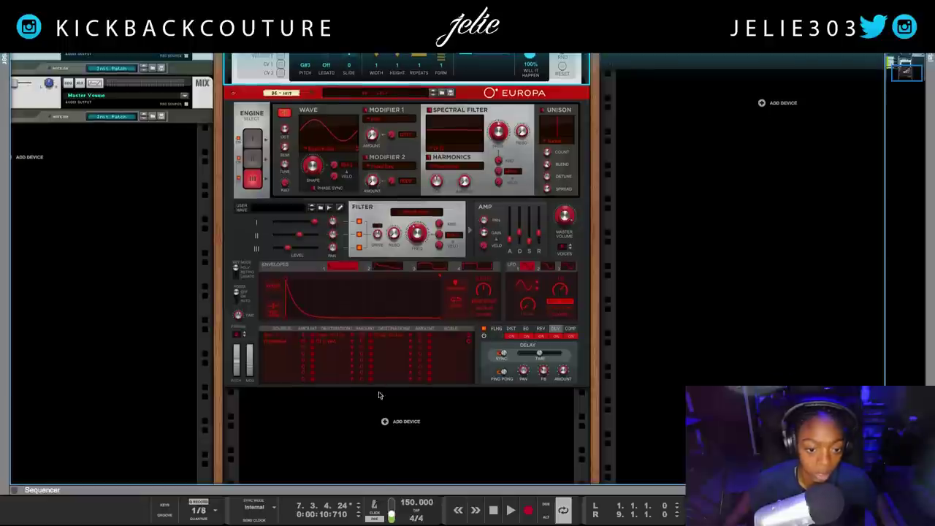
{"action": "right_click", "coordinate": [383, 418]}
{"action": "mouse_move", "coordinate": [411, 485]}
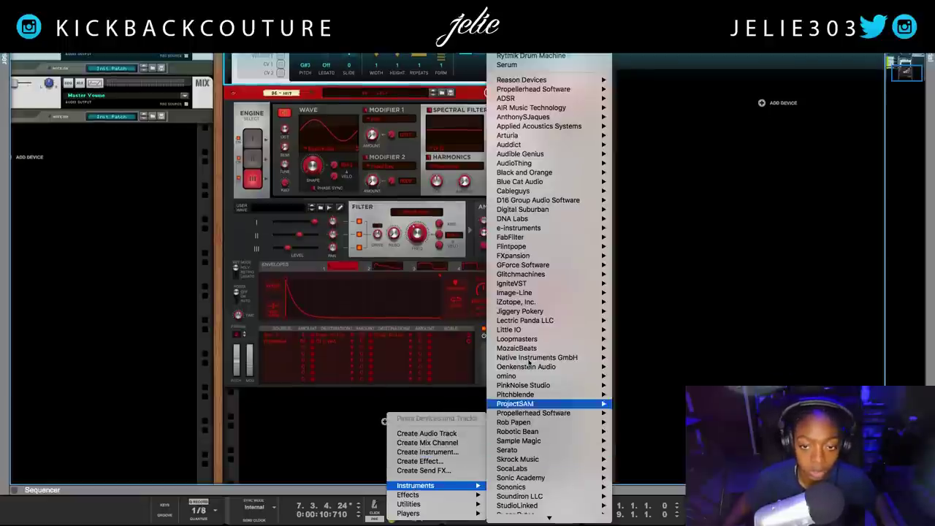
{"action": "mouse_move", "coordinate": [501, 218]}
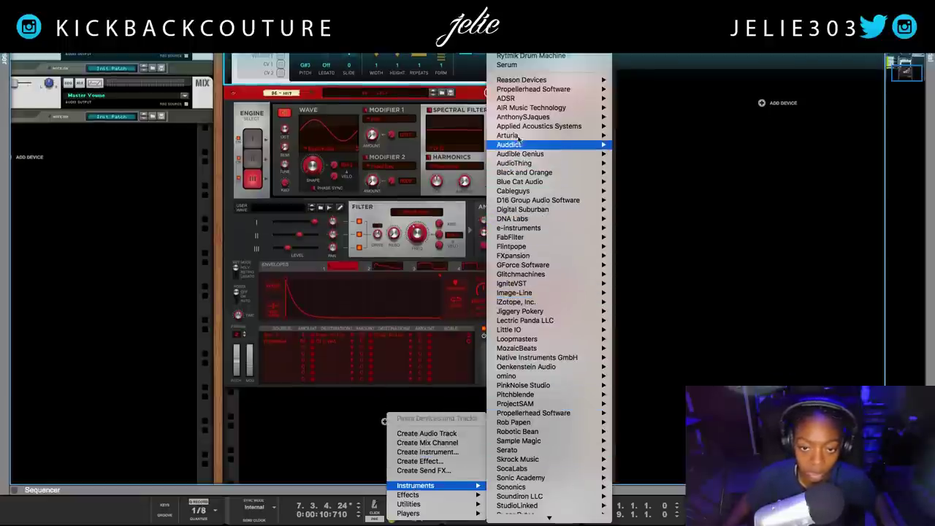
{"action": "mouse_move", "coordinate": [529, 91]}
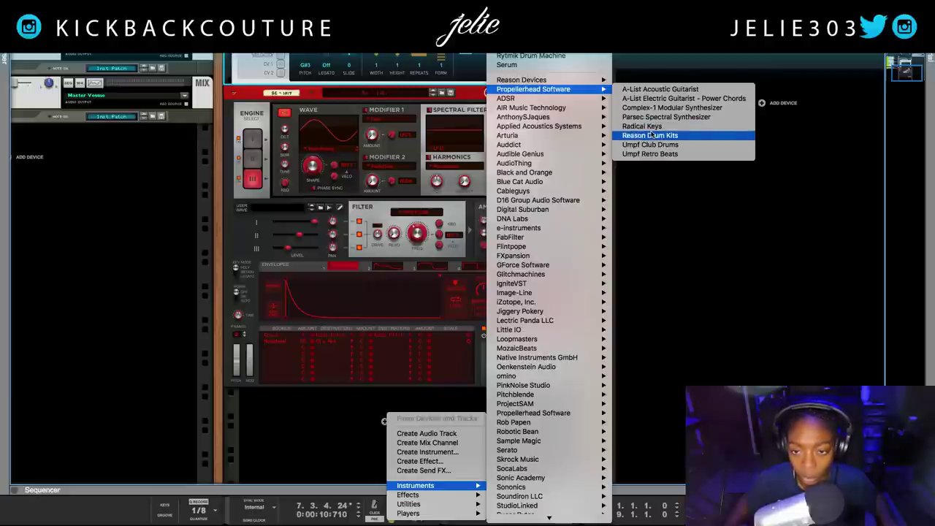
{"action": "mouse_move", "coordinate": [579, 82]}
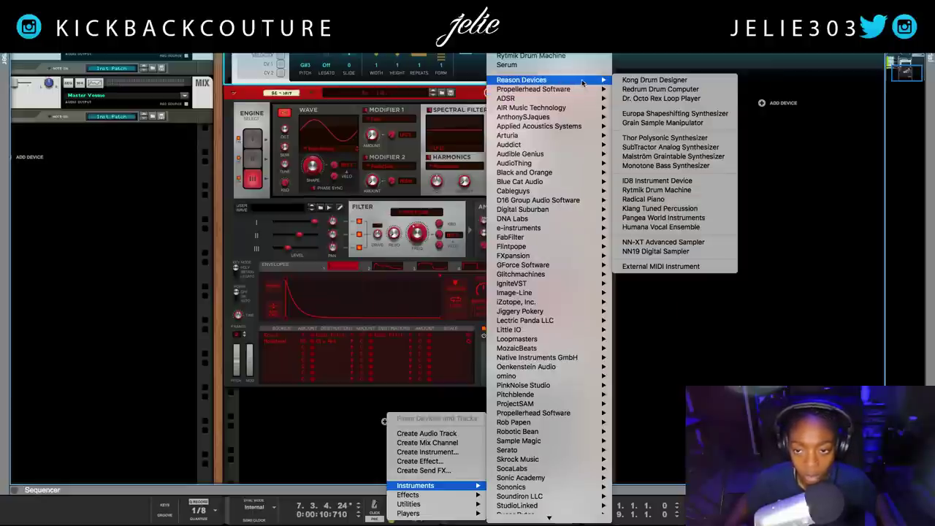
{"action": "left_click", "coordinate": [634, 116]}
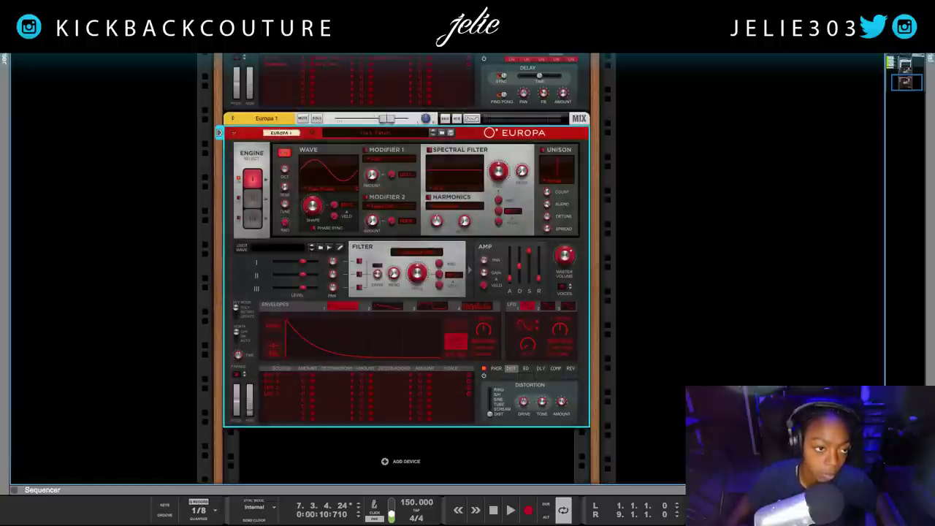
Find the PolyStep Sequencer among the Players in the browser and add it to the new Europa
{"action": "key", "text": "F3"}
{"action": "left_click", "coordinate": [23, 115]}
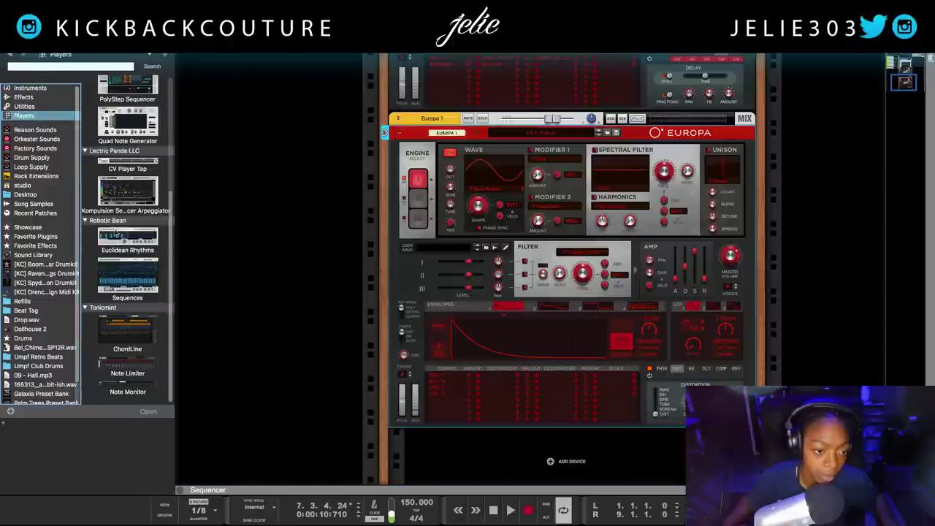
{"action": "scroll", "coordinate": [117, 234], "scroll_direction": "up", "scroll_amount": 5}
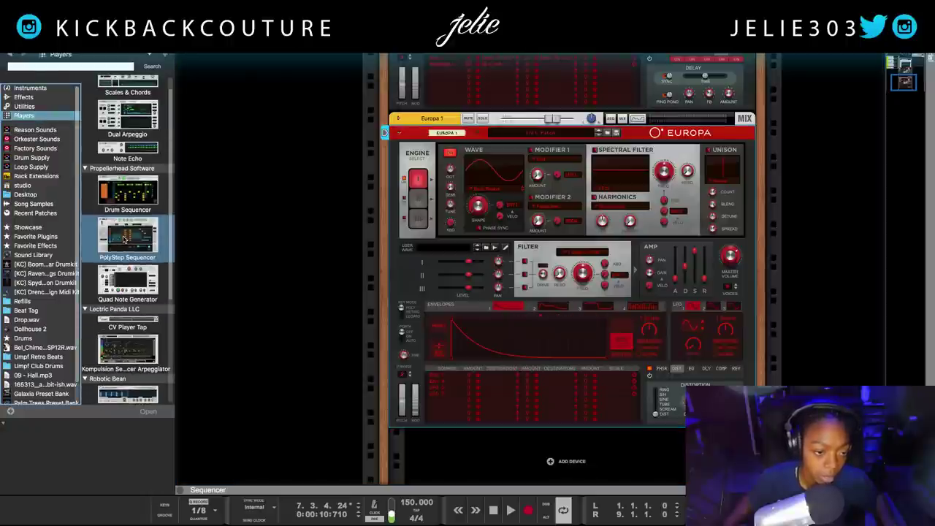
{"action": "left_click_drag", "start_coordinate": [124, 238], "coordinate": [427, 168]}
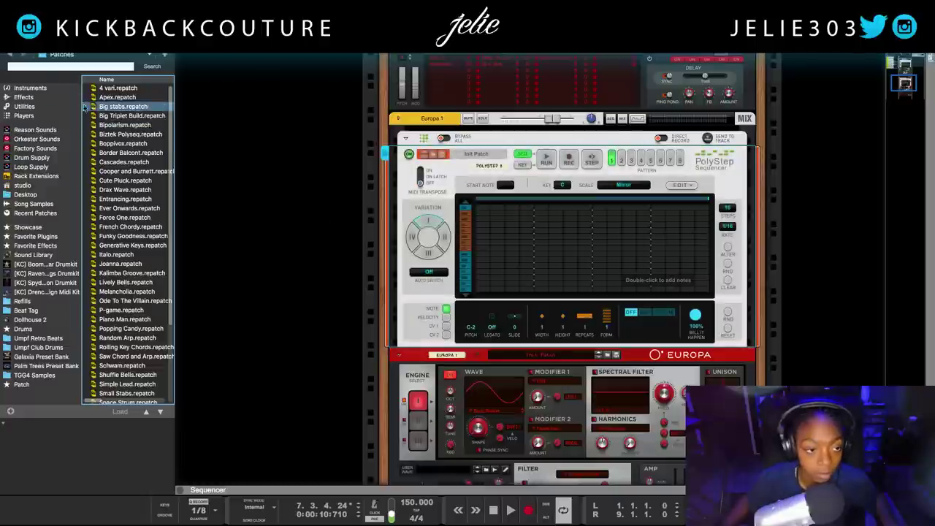
Load the Ky - Serpent patch from the Galaxia Preset Bank into the new Europa and hide the browser
{"action": "left_click", "coordinate": [41, 357]}
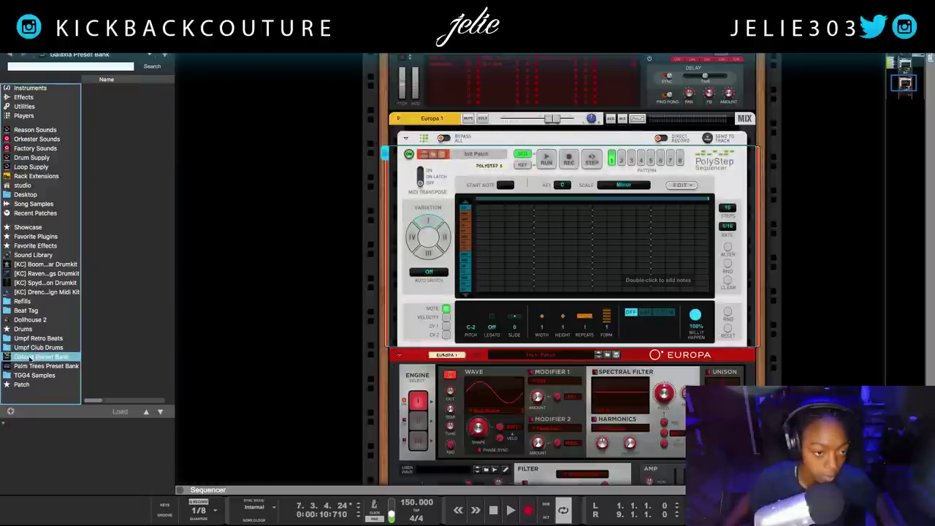
{"action": "scroll", "coordinate": [135, 307], "scroll_direction": "down", "scroll_amount": 10}
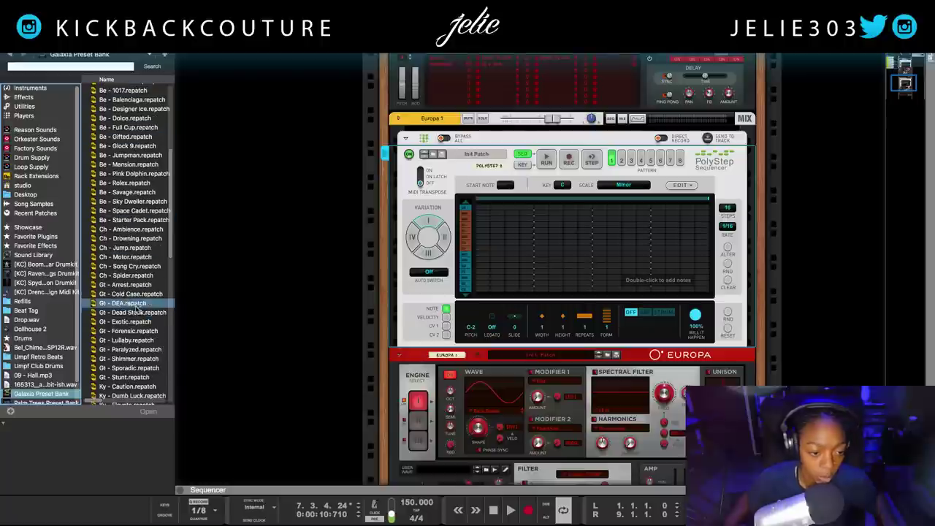
{"action": "scroll", "coordinate": [135, 307], "scroll_direction": "up", "scroll_amount": 3}
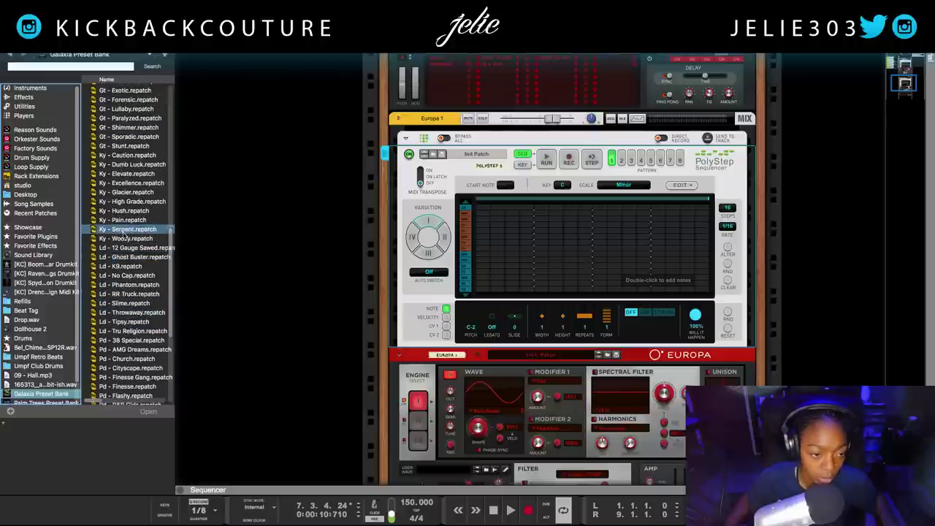
{"action": "left_click_drag", "start_coordinate": [127, 228], "coordinate": [442, 410]}
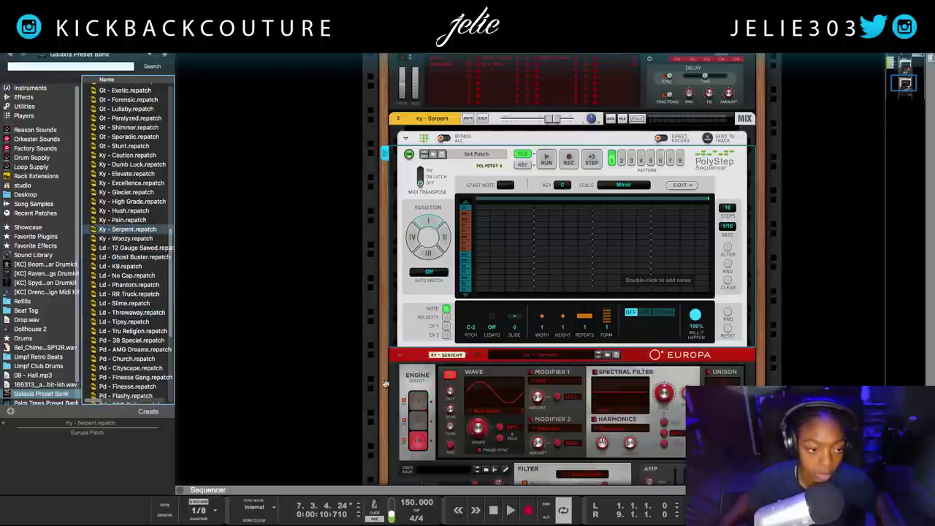
{"action": "key", "text": "F3"}
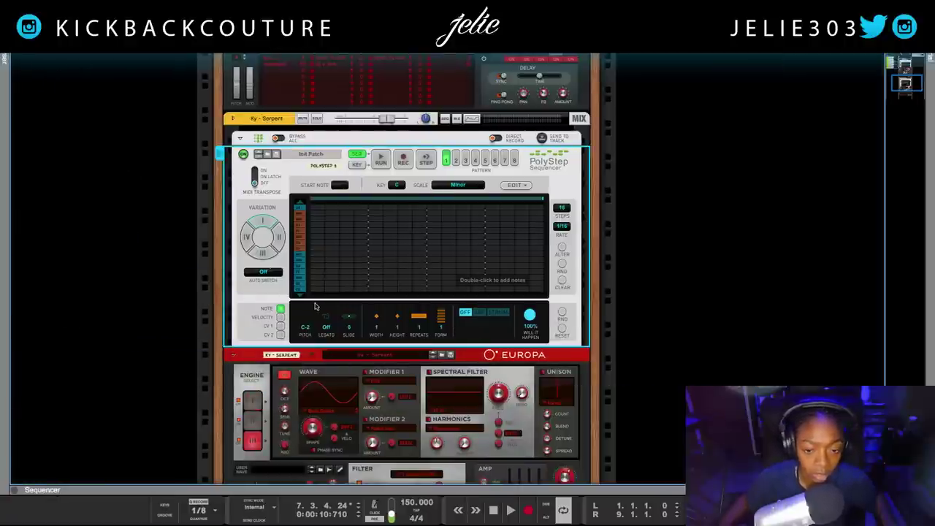
Set the new PolyStep Sequencer's key to D# and its scale to Harmonic Minor
{"action": "scroll", "coordinate": [302, 307], "scroll_direction": "up", "scroll_amount": 1}
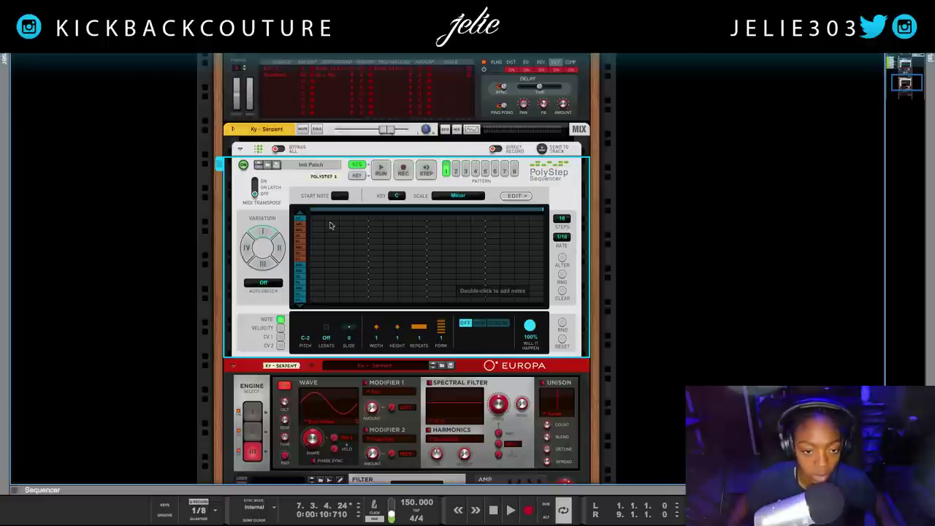
{"action": "left_click", "coordinate": [394, 198]}
{"action": "left_click", "coordinate": [406, 208]}
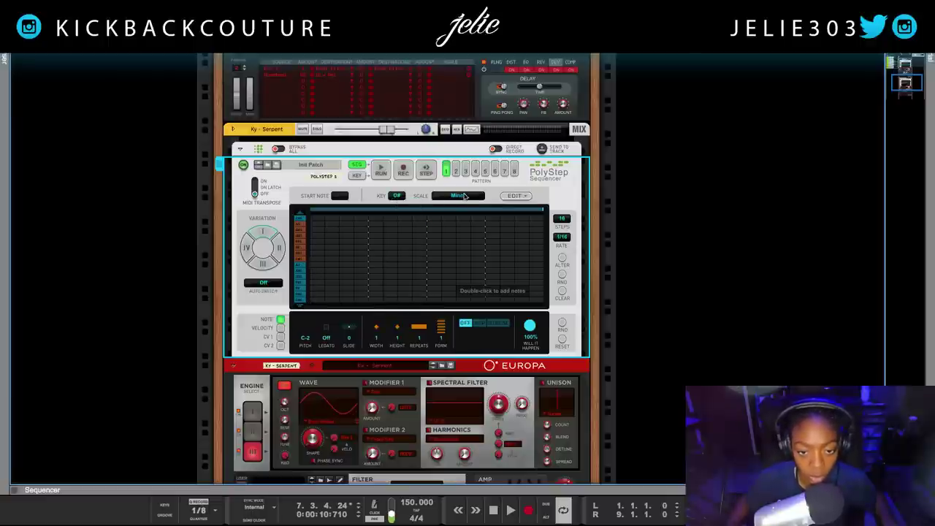
{"action": "left_click", "coordinate": [457, 196]}
{"action": "left_click", "coordinate": [485, 260]}
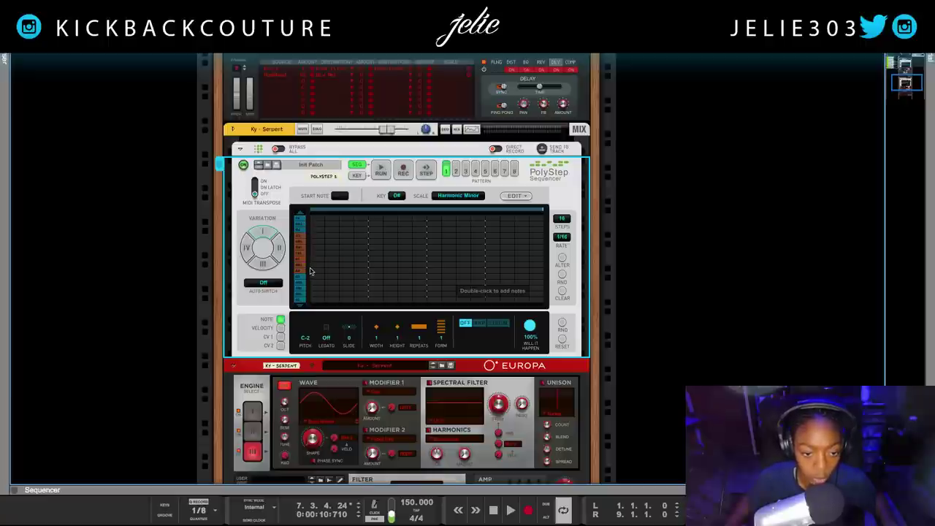
Add a three-note chord in variation I starting on D#3, four steps wide from the first step
{"action": "double_click", "coordinate": [315, 272]}
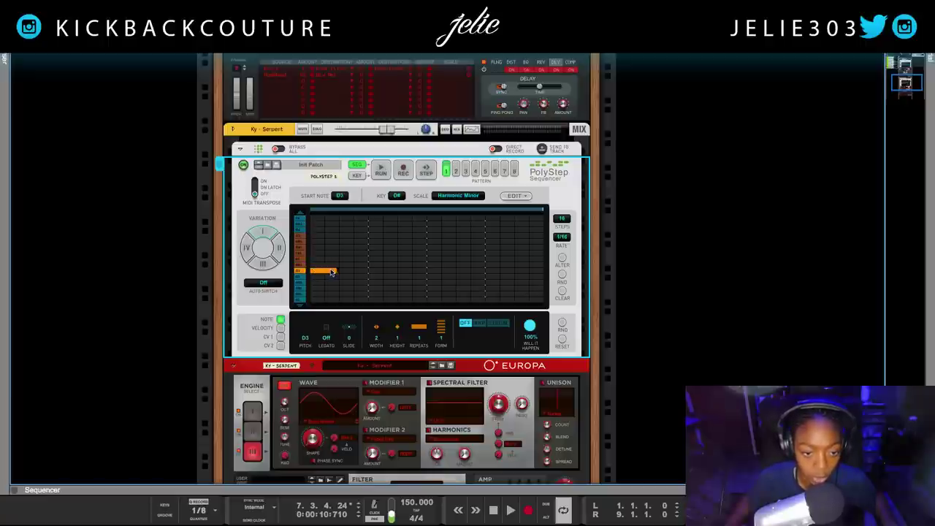
{"action": "left_click_drag", "start_coordinate": [345, 272], "coordinate": [340, 265]}
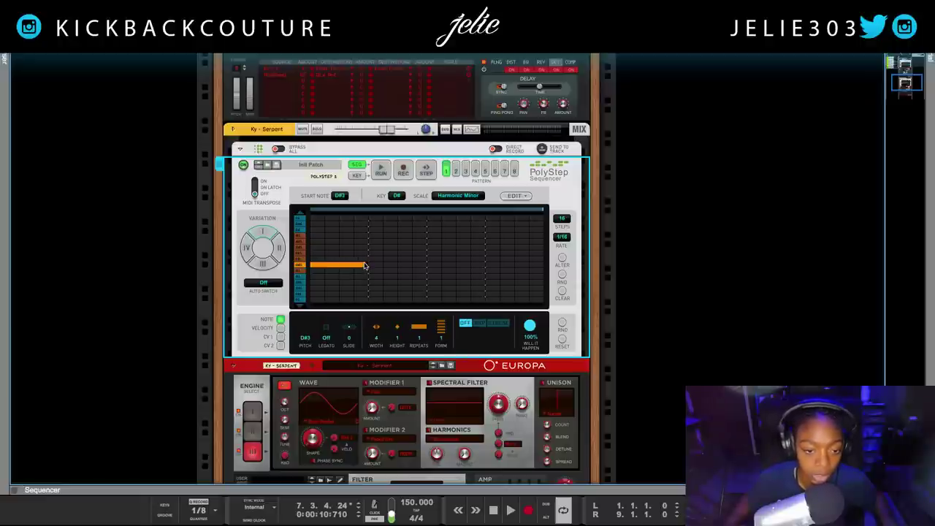
{"action": "left_click_drag", "start_coordinate": [365, 266], "coordinate": [362, 244]}
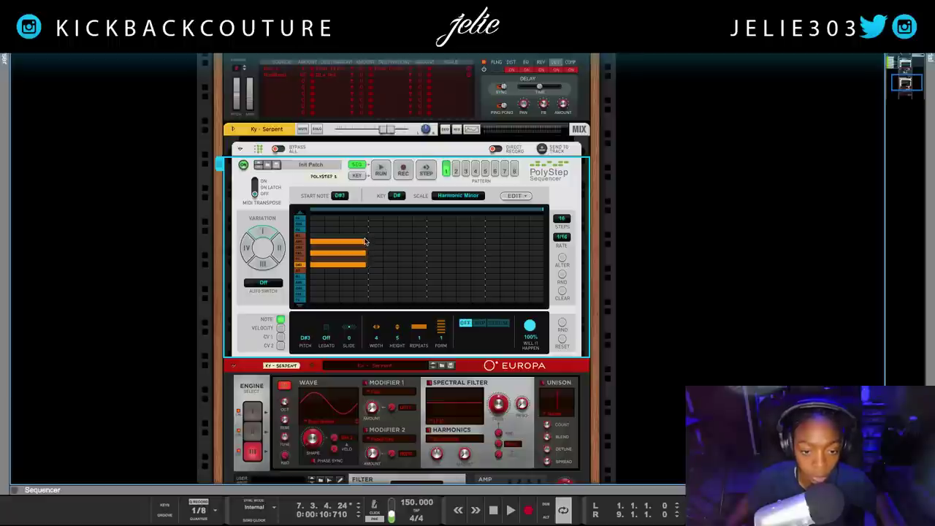
Play the chord, lower its start note to D#2 during playback, and stop
{"action": "key", "text": "space"}
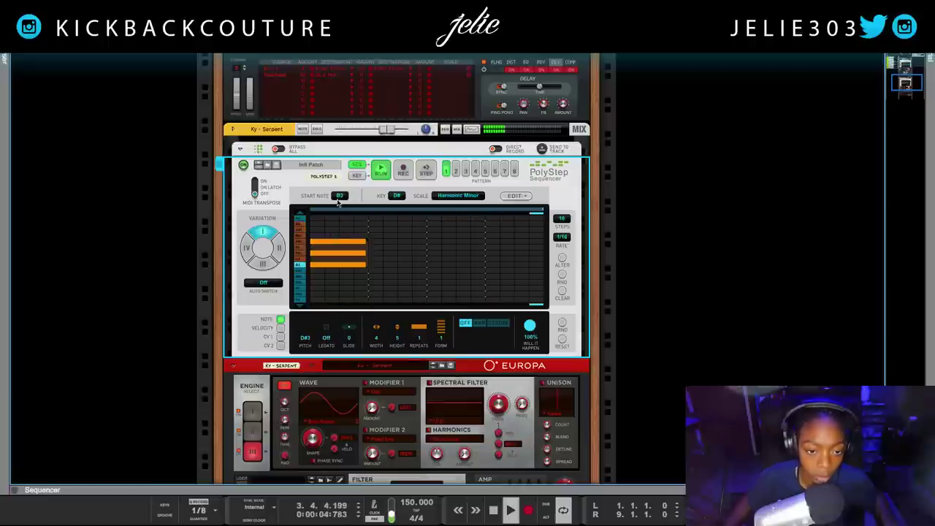
{"action": "left_click_drag", "start_coordinate": [340, 196], "coordinate": [335, 226]}
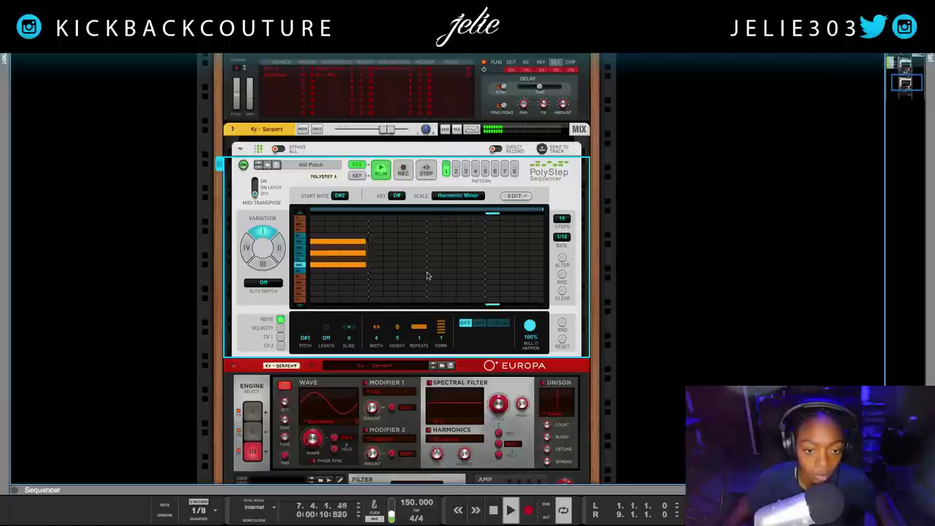
{"action": "key", "text": "space"}
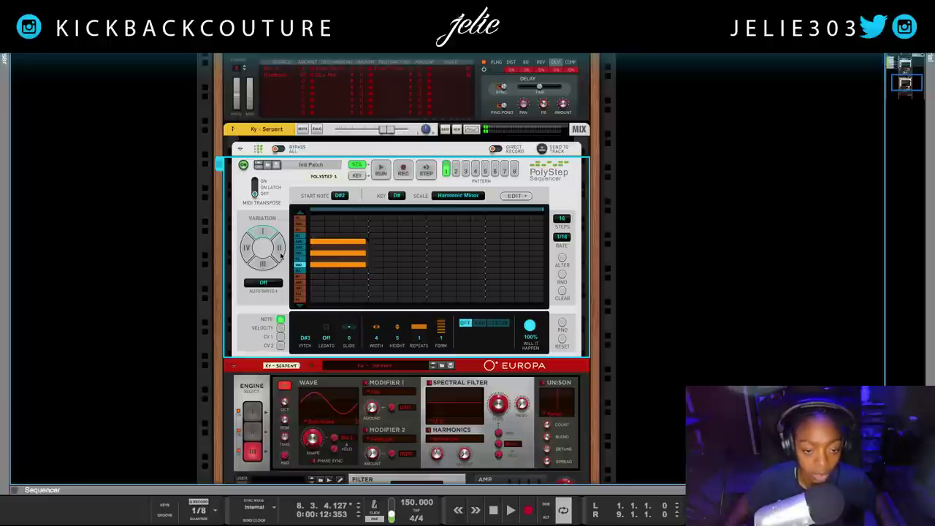
Copy variation I to variation II and shift the copied chord down to start on D2
{"action": "left_click", "coordinate": [506, 196]}
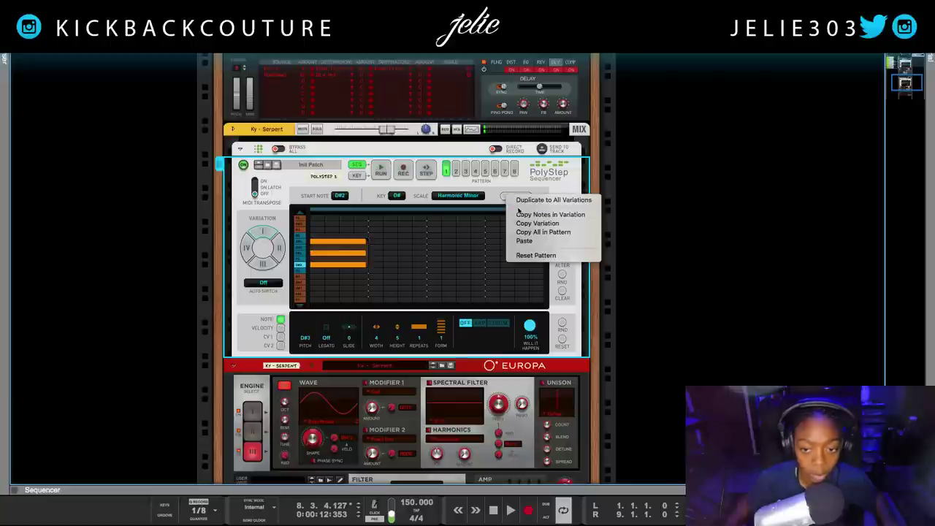
{"action": "left_click", "coordinate": [544, 222]}
{"action": "left_click", "coordinate": [281, 248]}
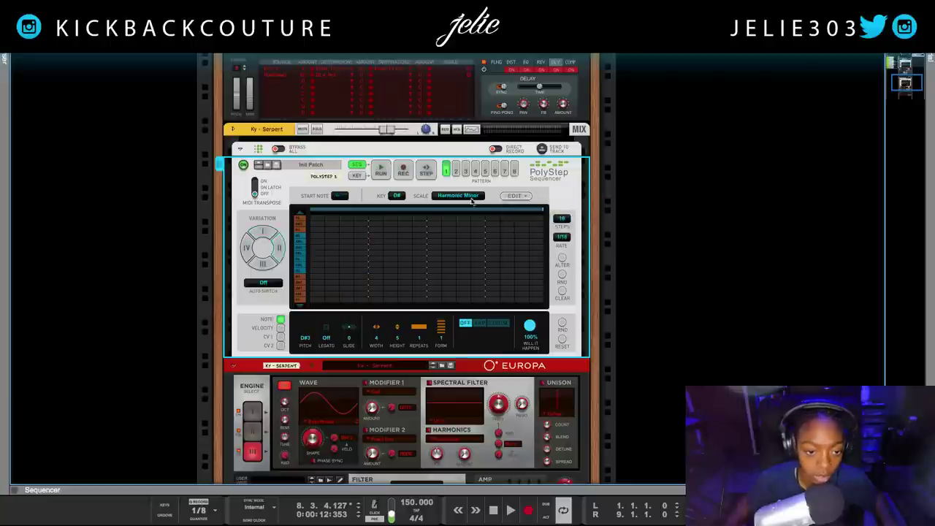
{"action": "left_click", "coordinate": [515, 195]}
{"action": "left_click", "coordinate": [537, 241]}
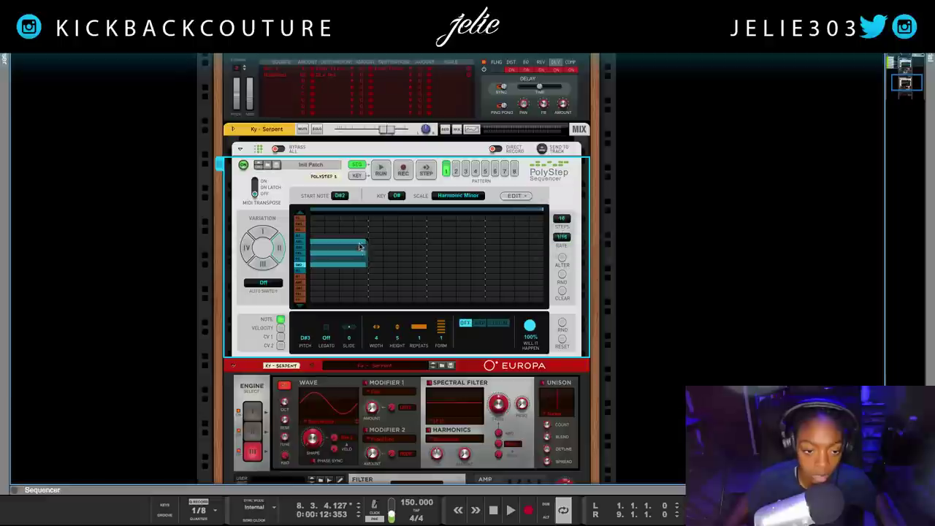
{"action": "left_click_drag", "start_coordinate": [347, 266], "coordinate": [347, 272]}
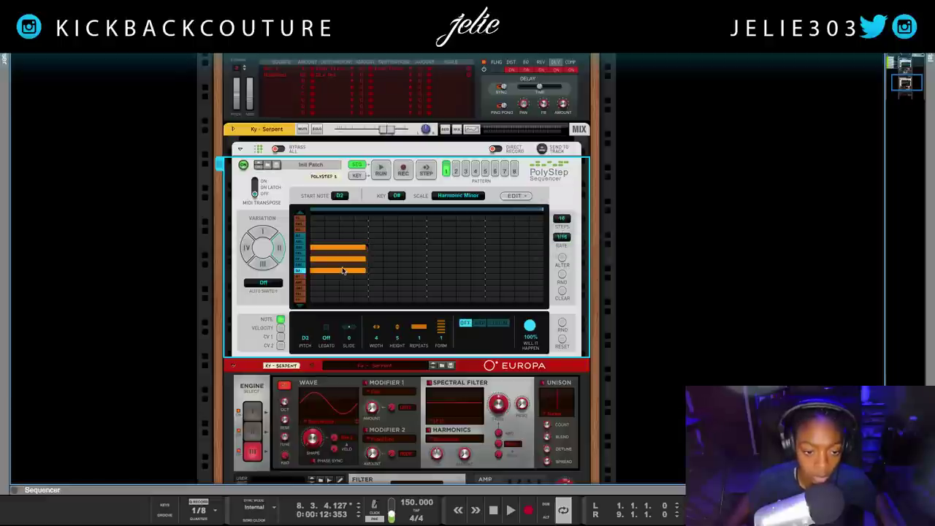
Play variation I briefly, stop, and set the variation Auto Switch to Next
{"action": "left_click", "coordinate": [264, 234]}
{"action": "key", "text": "space"}
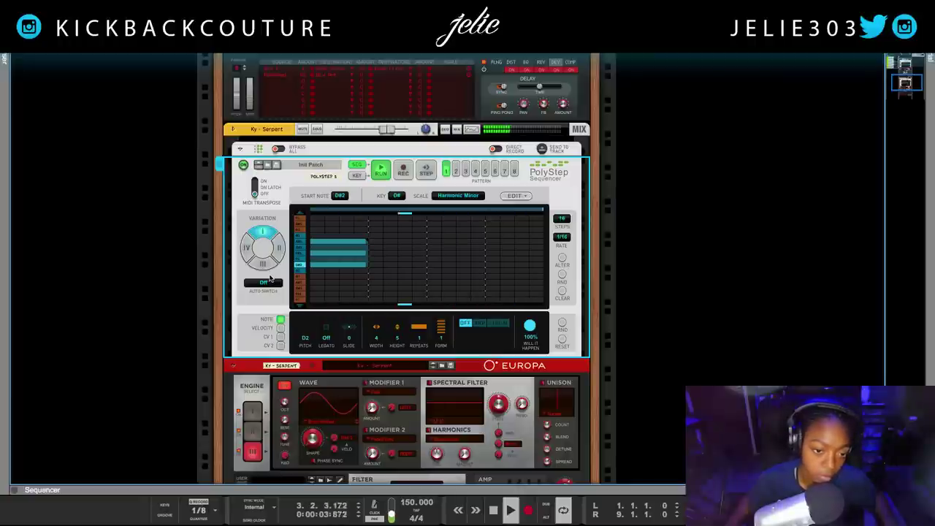
{"action": "key", "text": "space"}
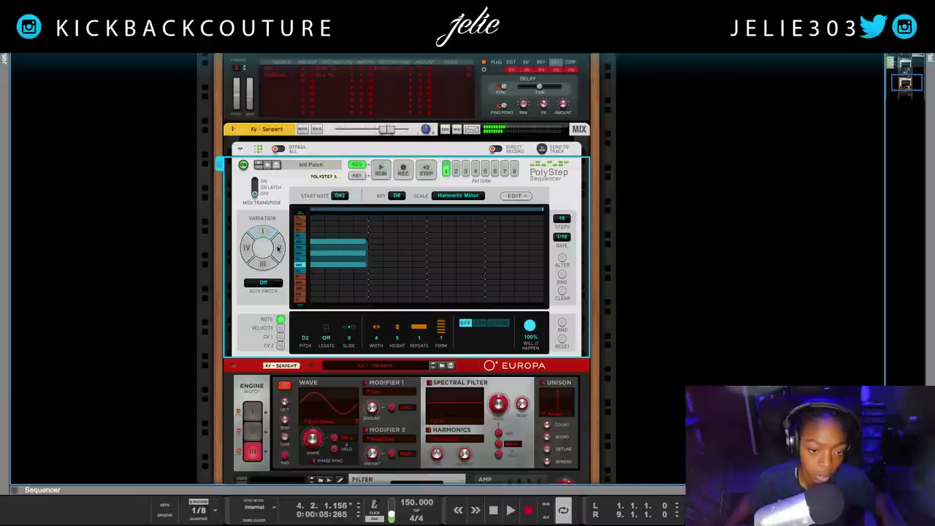
{"action": "left_click", "coordinate": [265, 282]}
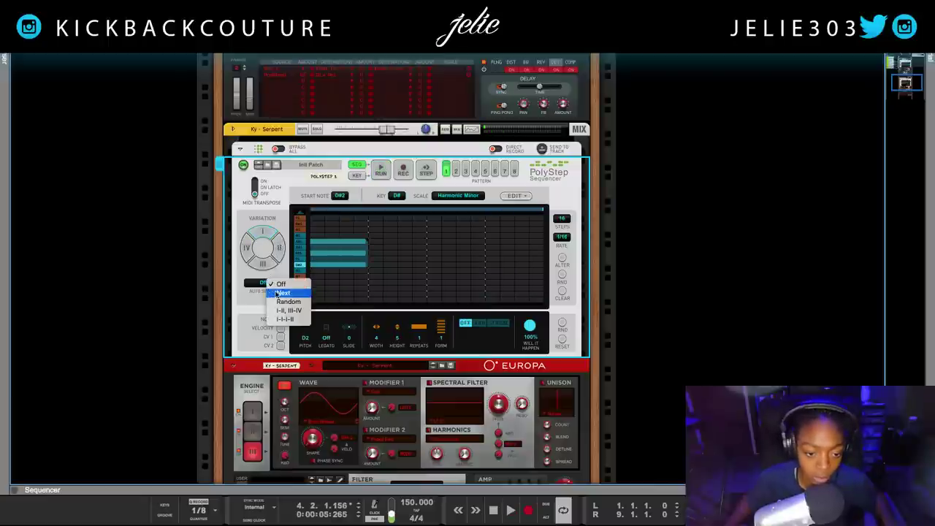
{"action": "left_click", "coordinate": [282, 293]}
Copy variation II with the D2 chord and paste it into variation IV
{"action": "left_click", "coordinate": [278, 248]}
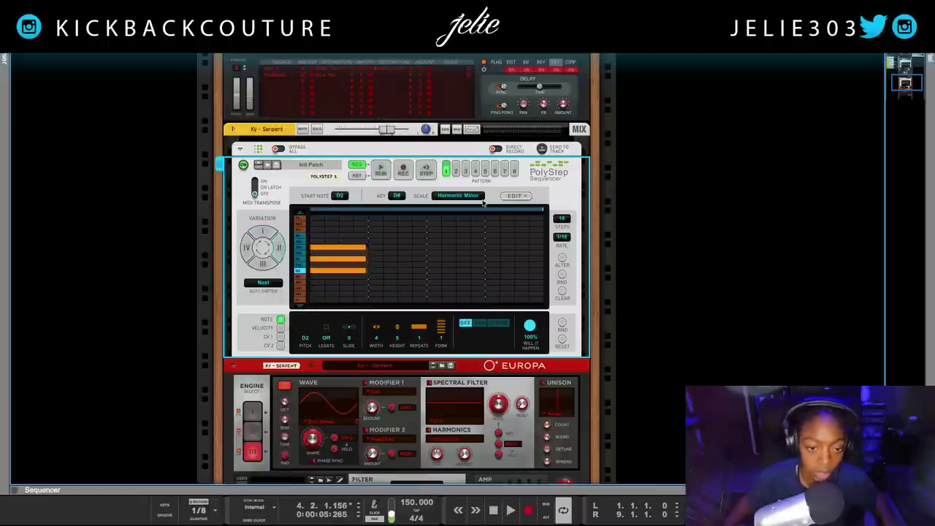
{"action": "left_click", "coordinate": [516, 196]}
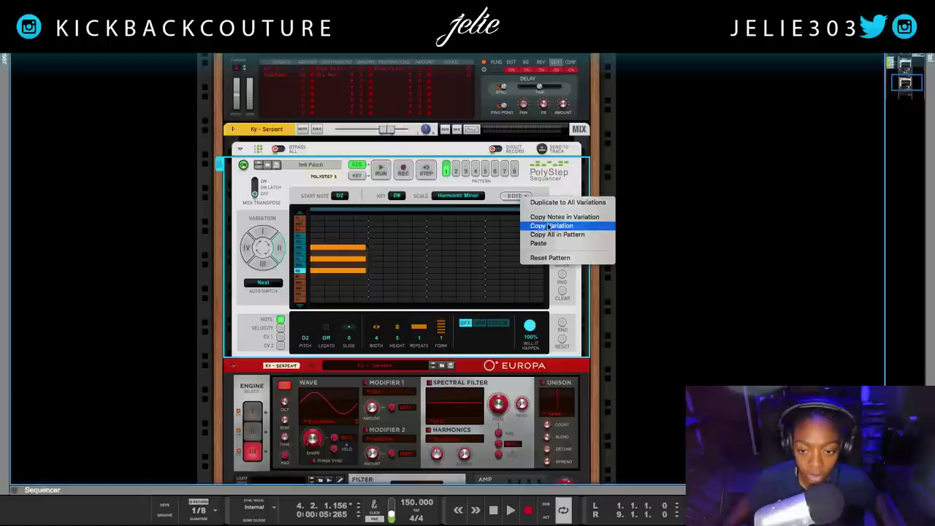
{"action": "left_click", "coordinate": [552, 225]}
{"action": "left_click", "coordinate": [250, 249]}
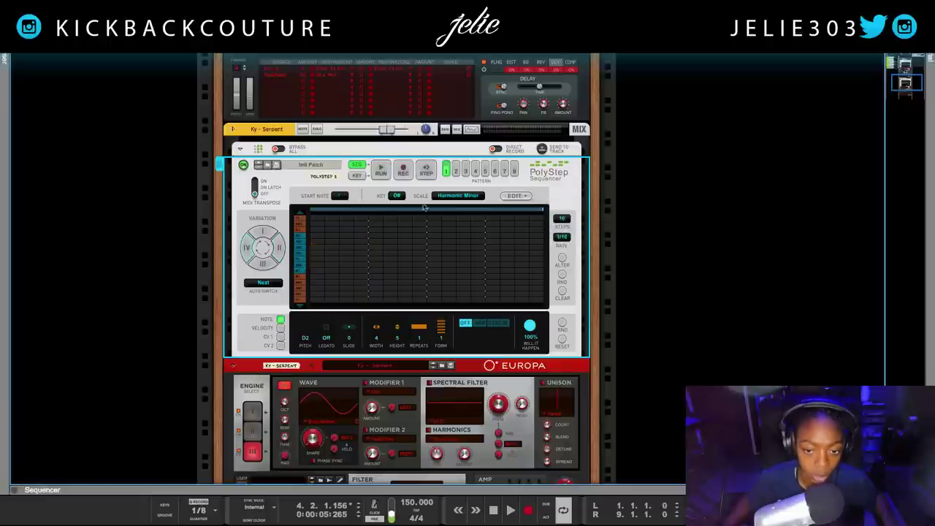
{"action": "left_click", "coordinate": [516, 196]}
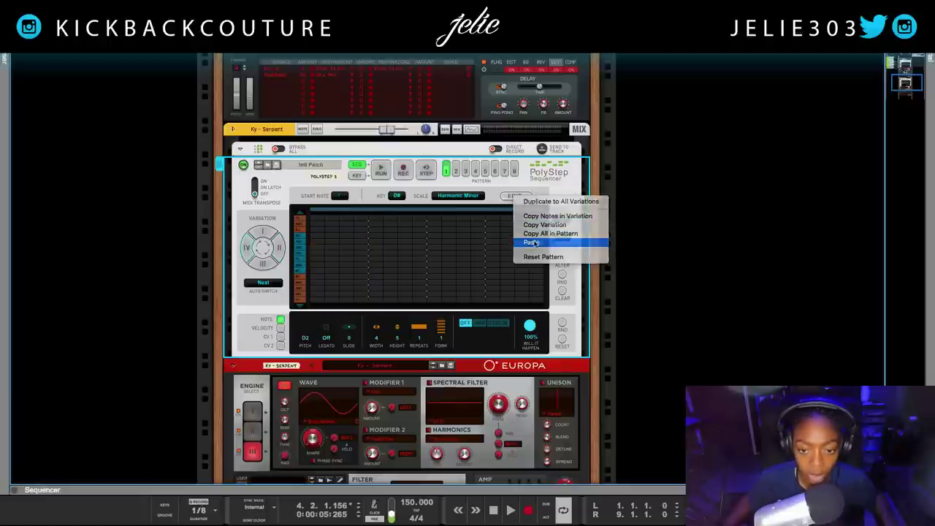
{"action": "left_click", "coordinate": [532, 242]}
Copy variation I with the D#2 chord and paste it into variation III
{"action": "left_click", "coordinate": [511, 195]}
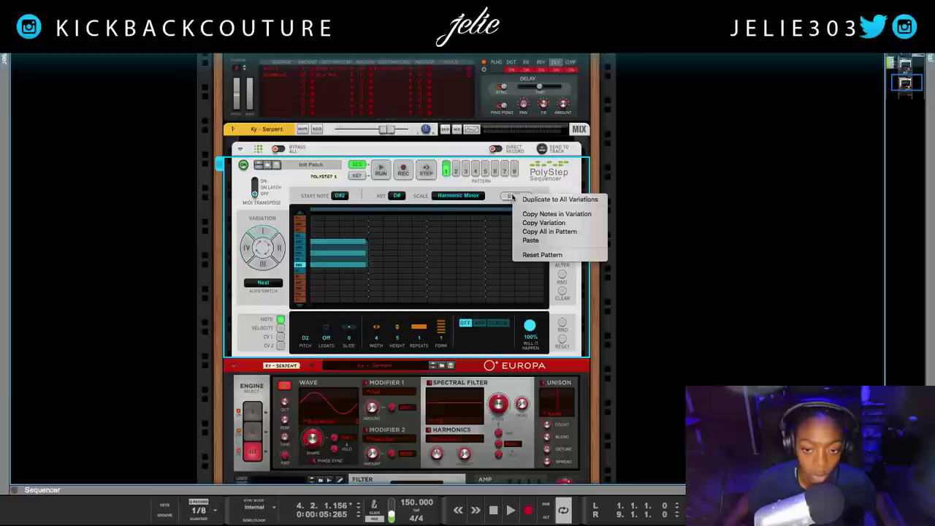
{"action": "left_click", "coordinate": [518, 222]}
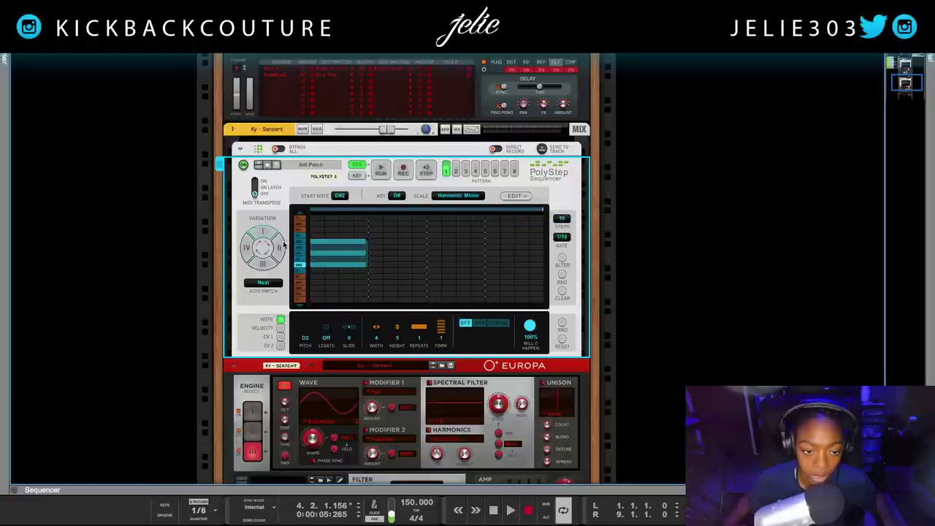
{"action": "left_click", "coordinate": [282, 246]}
{"action": "left_click", "coordinate": [511, 196]}
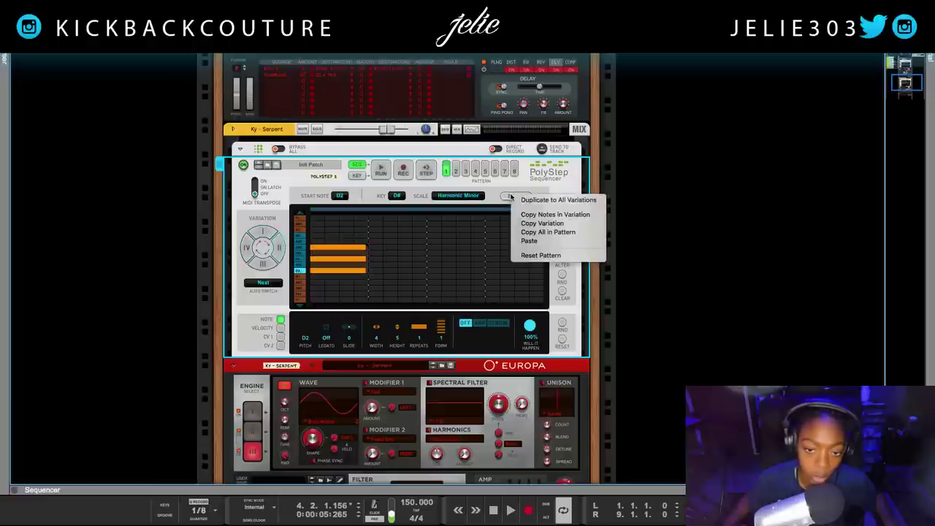
{"action": "left_click", "coordinate": [528, 242]}
{"action": "left_click", "coordinate": [263, 262]}
{"action": "left_click", "coordinate": [513, 196]}
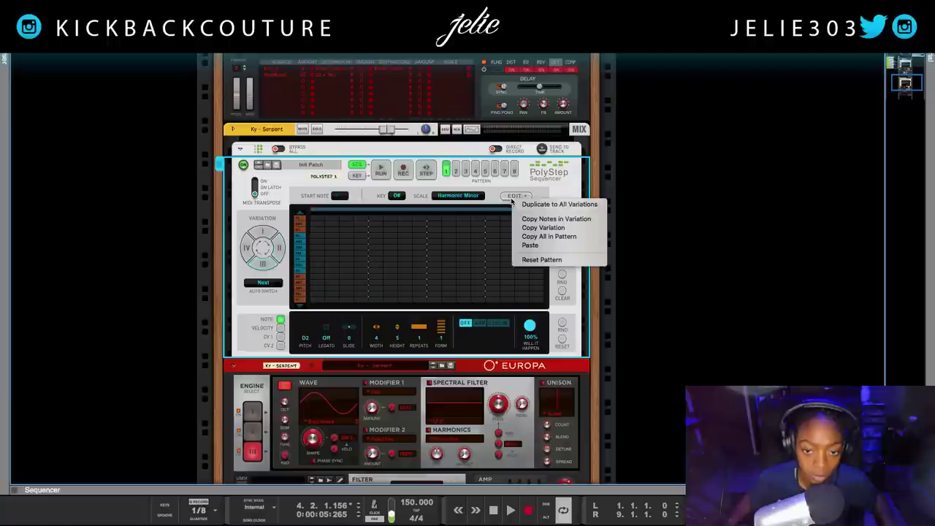
{"action": "left_click", "coordinate": [528, 245]}
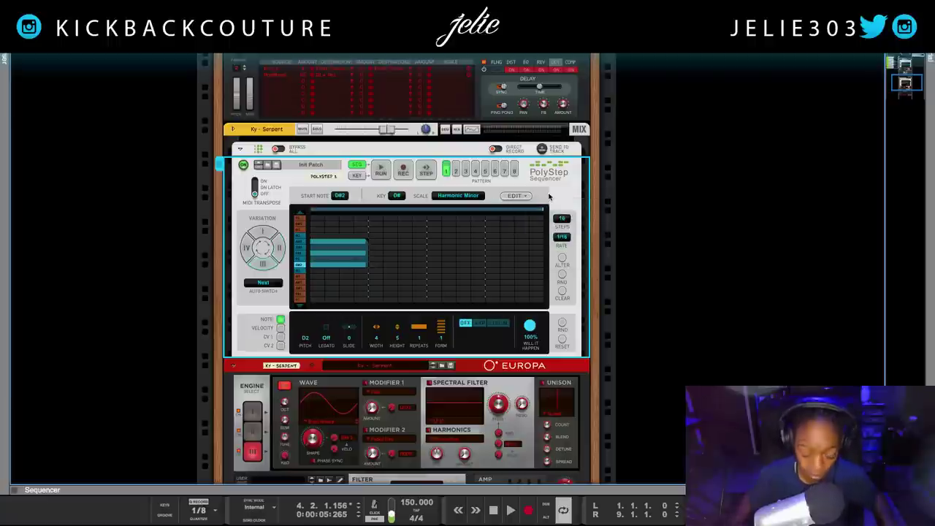
Play the sequences together and raise the start note of the first Europa's PolyStep melody to D#4
{"action": "key", "text": "space"}
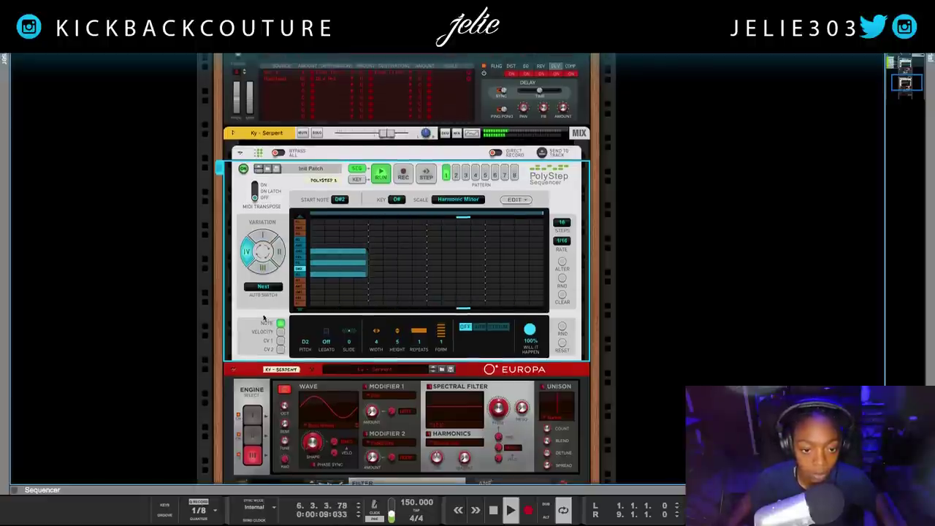
{"action": "scroll", "coordinate": [265, 324], "scroll_direction": "up", "scroll_amount": 3}
{"action": "scroll", "coordinate": [267, 320], "scroll_direction": "down", "scroll_amount": 8}
{"action": "scroll", "coordinate": [268, 318], "scroll_direction": "up", "scroll_amount": 5}
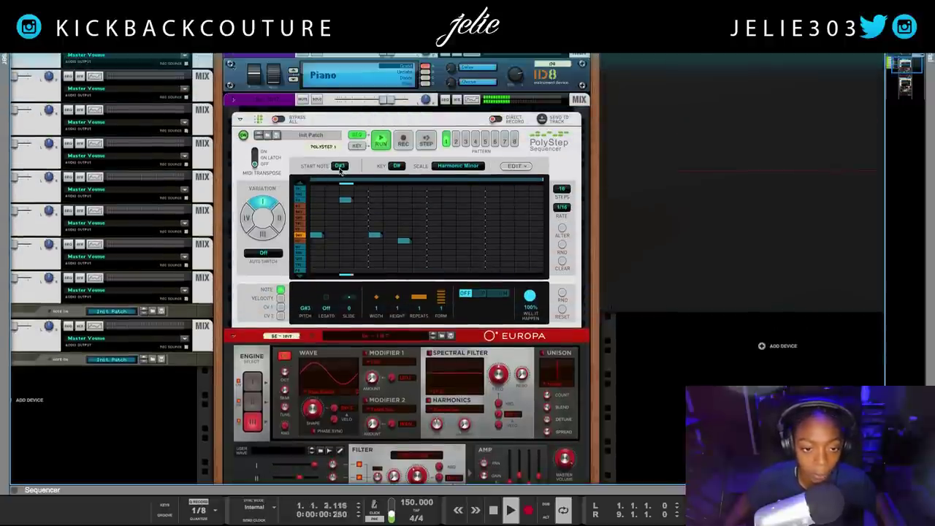
{"action": "left_click", "coordinate": [336, 162]}
{"action": "left_click_drag", "start_coordinate": [335, 161], "coordinate": [346, 142]}
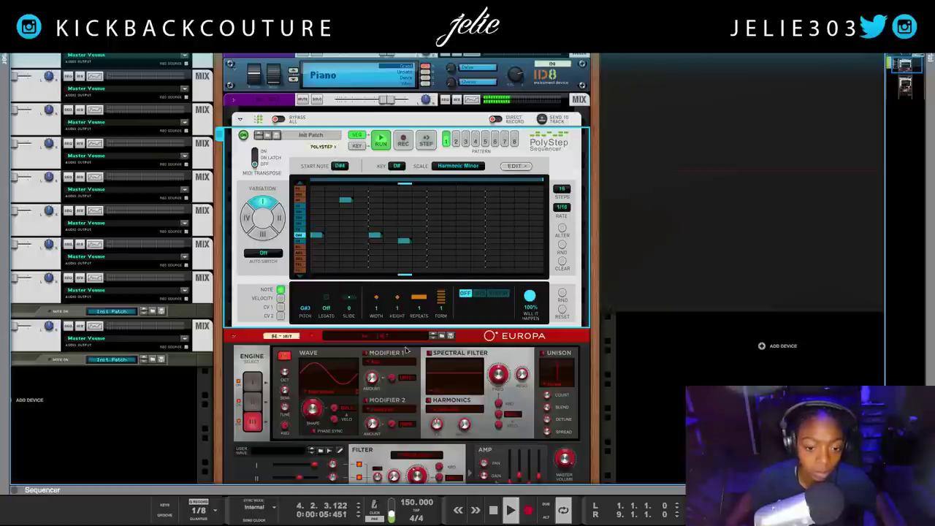
Advance the first Europa through the bank's patches to Be - Designer Ice while playback runs
{"action": "left_click", "coordinate": [434, 336]}
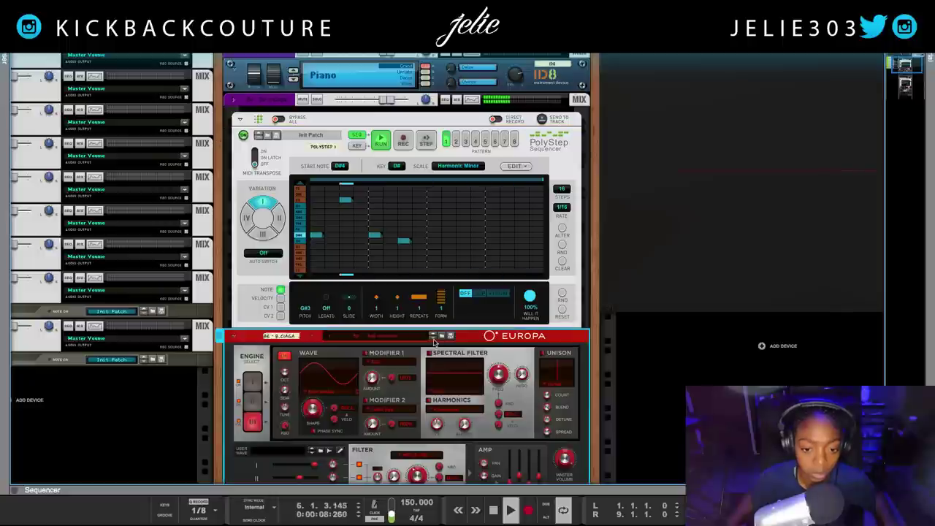
{"action": "left_click", "coordinate": [433, 337]}
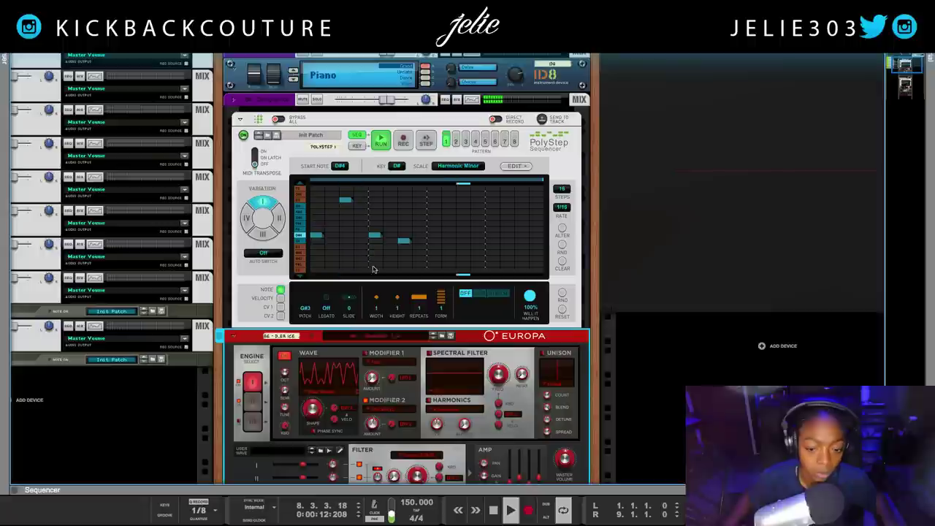
Lower the second note of the first Europa's variation I melody to B3 and the fourth to A#3, then stop playback
{"action": "left_click", "coordinate": [346, 201]}
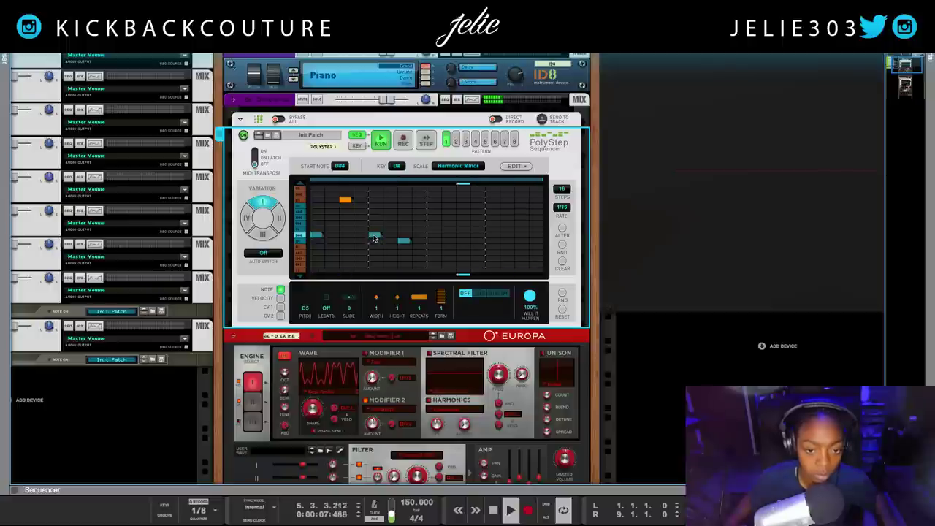
{"action": "left_click_drag", "start_coordinate": [346, 200], "coordinate": [347, 246]}
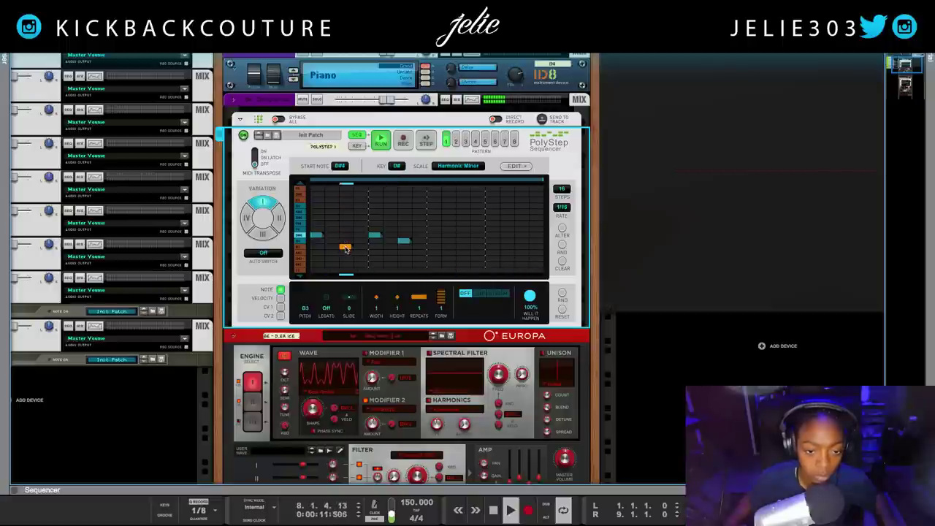
{"action": "left_click", "coordinate": [404, 243]}
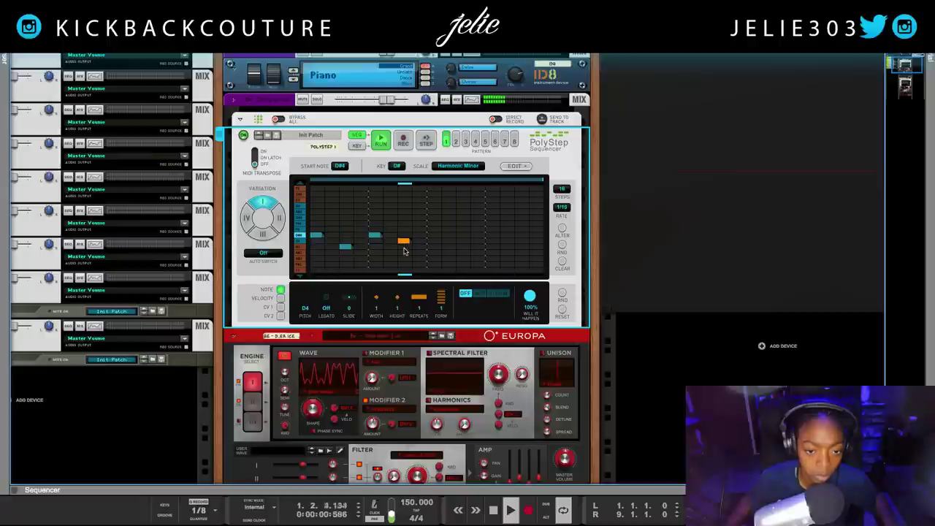
{"action": "left_click_drag", "start_coordinate": [404, 242], "coordinate": [404, 252]}
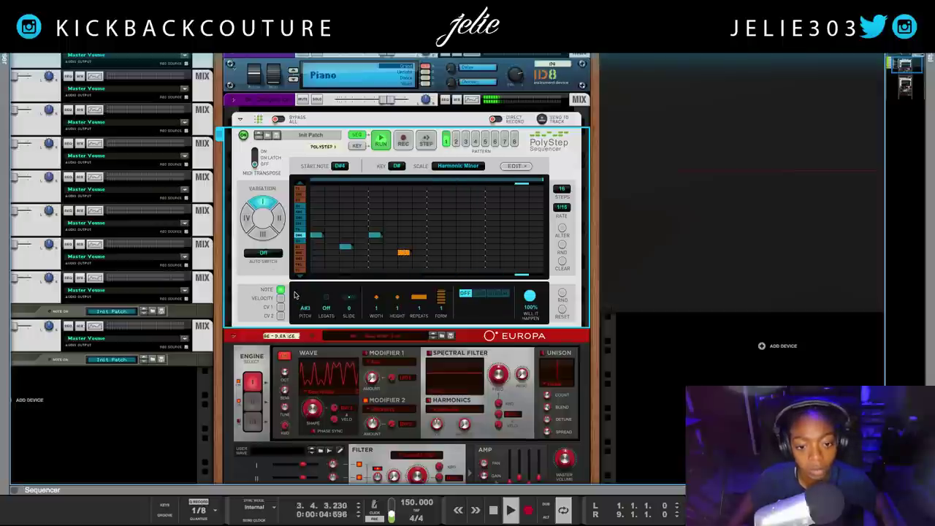
{"action": "key", "text": "space"}
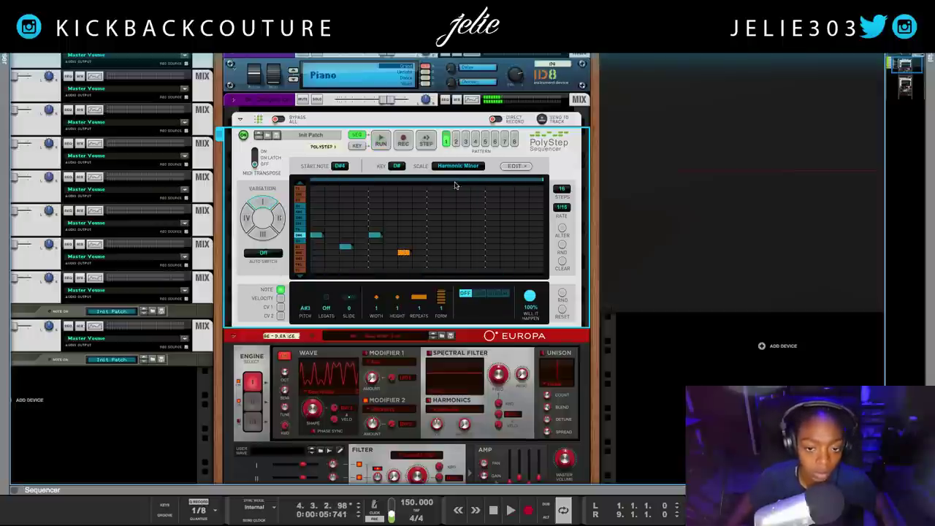
Copy the melody of variation I and paste it into variations II, III and IV
{"action": "left_click", "coordinate": [526, 167]}
{"action": "left_click", "coordinate": [548, 194]}
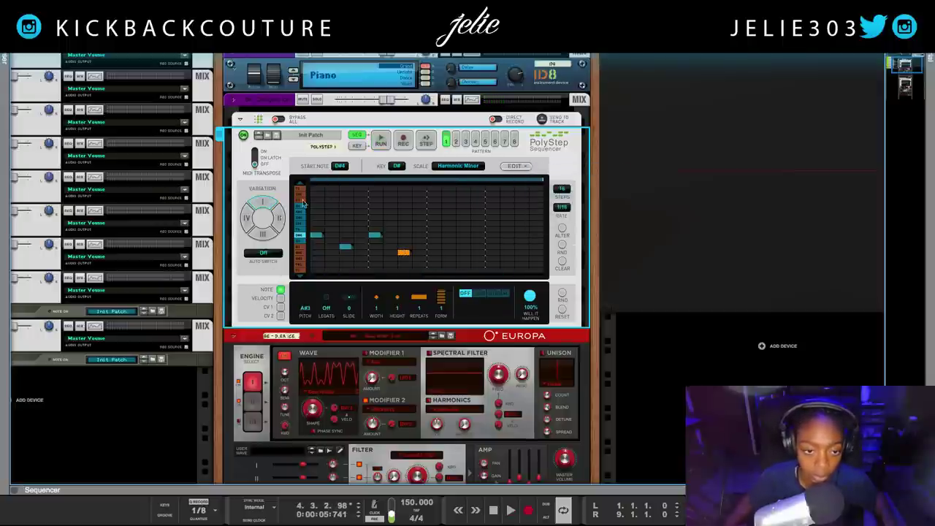
{"action": "left_click", "coordinate": [280, 217]}
{"action": "left_click", "coordinate": [517, 168]}
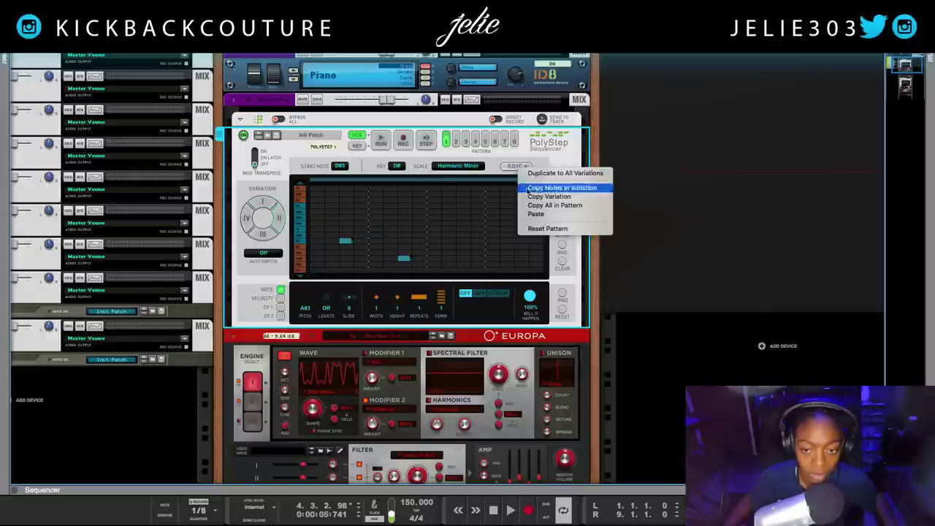
{"action": "left_click", "coordinate": [545, 208]}
{"action": "left_click", "coordinate": [267, 238]}
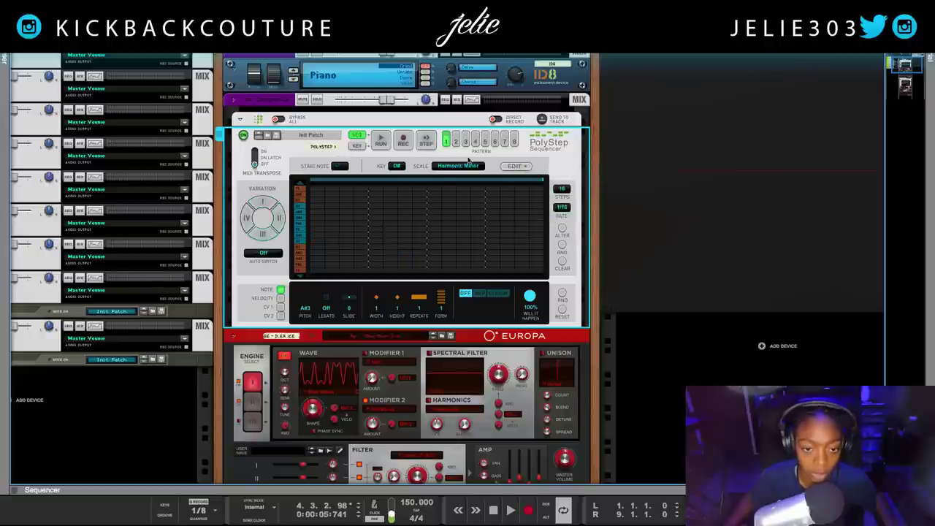
{"action": "left_click", "coordinate": [517, 168]}
{"action": "left_click", "coordinate": [531, 214]}
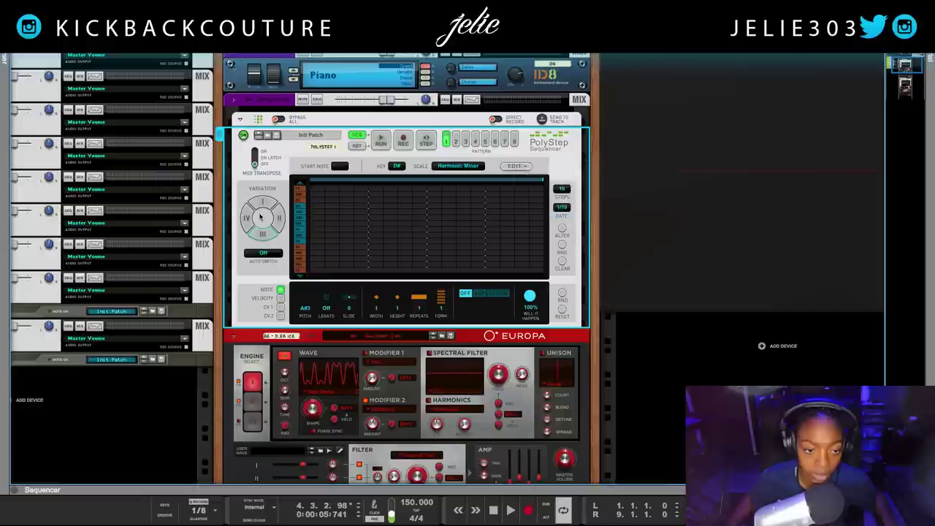
{"action": "left_click", "coordinate": [517, 167]}
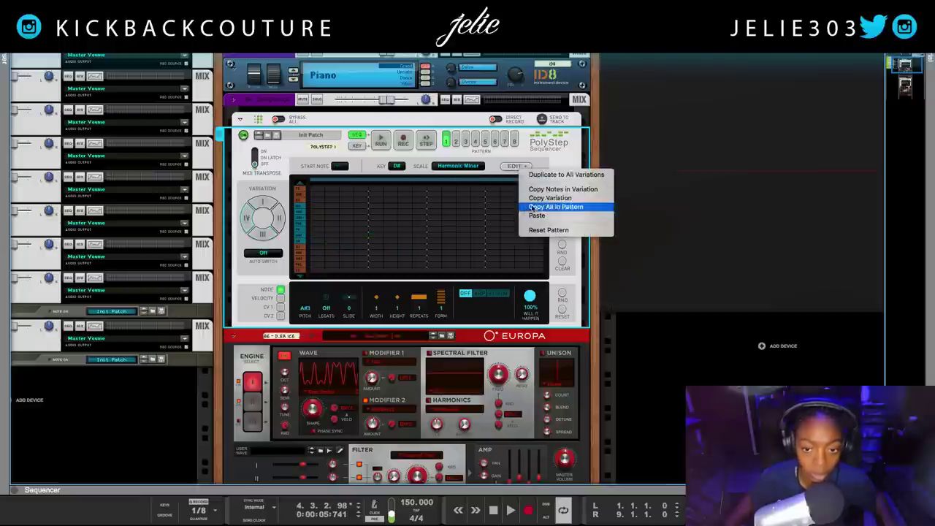
{"action": "left_click", "coordinate": [531, 215]}
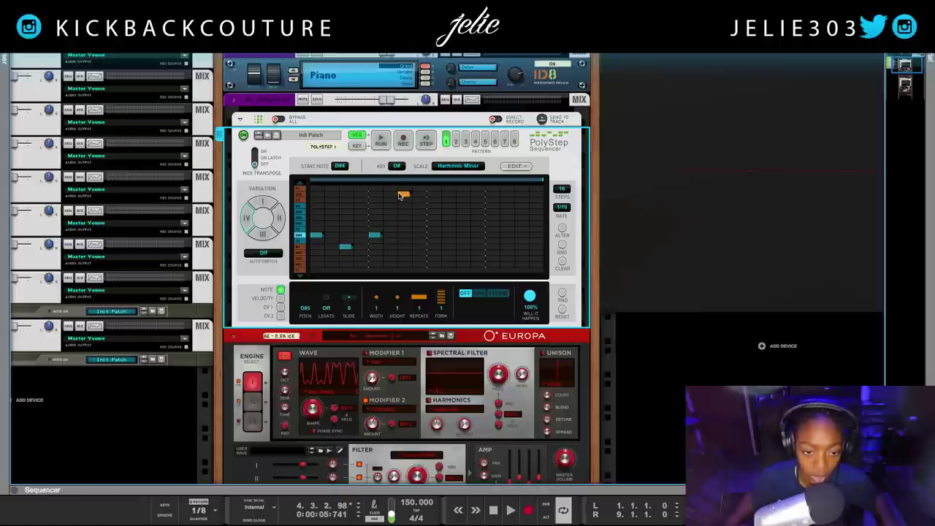
Raise the fourth melody note of variation IV to A#5 and set the melody's Auto Switch to Next during playback
{"action": "left_click_drag", "start_coordinate": [400, 196], "coordinate": [400, 192]}
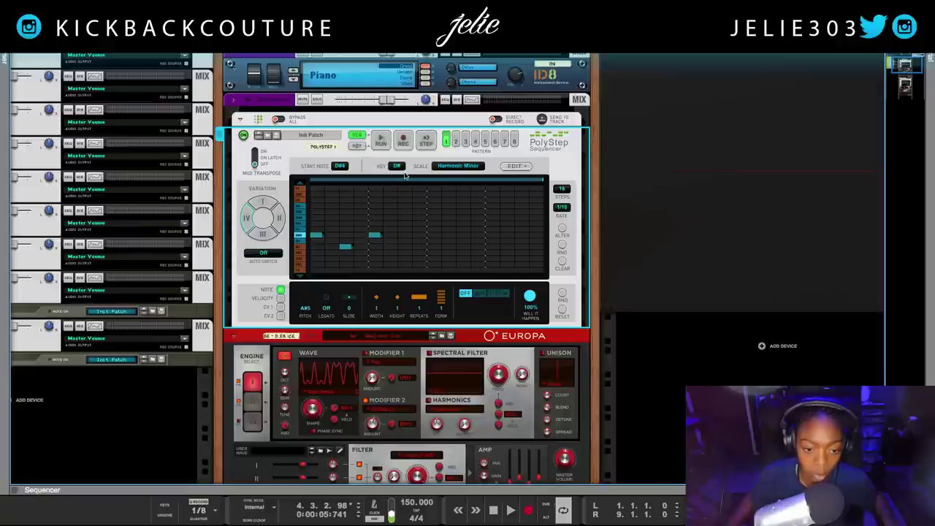
{"action": "key", "text": "space"}
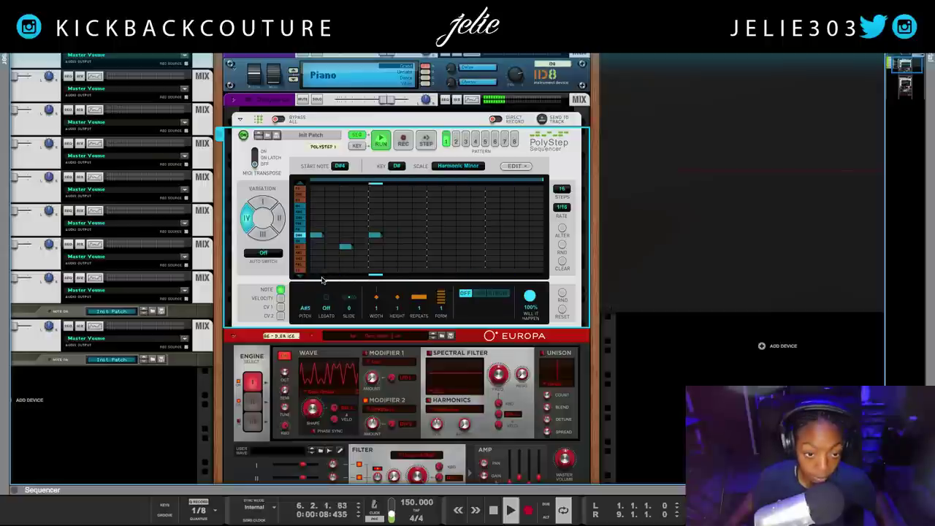
{"action": "left_click", "coordinate": [267, 253]}
{"action": "left_click", "coordinate": [285, 269]}
Turn on Strum in the chord PolyStep feeding the Ky - Serpent Europa, start playback and solo that channel
{"action": "scroll", "coordinate": [257, 314], "scroll_direction": "down", "scroll_amount": 10}
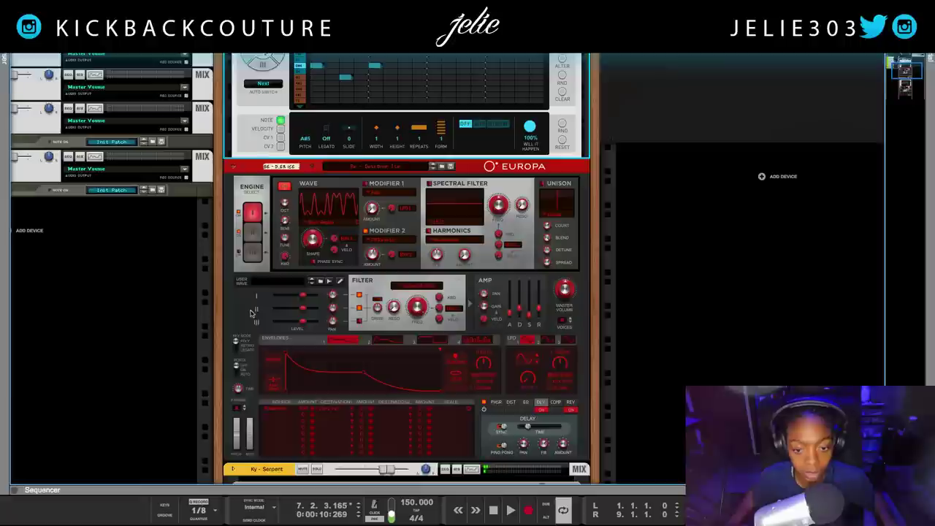
{"action": "scroll", "coordinate": [258, 316], "scroll_direction": "down", "scroll_amount": 5}
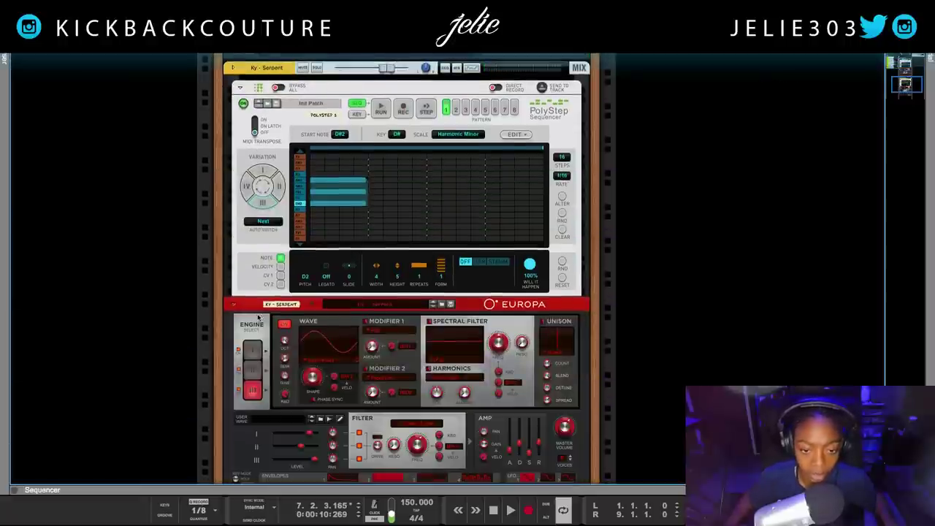
{"action": "left_click", "coordinate": [499, 264]}
{"action": "key", "text": "space"}
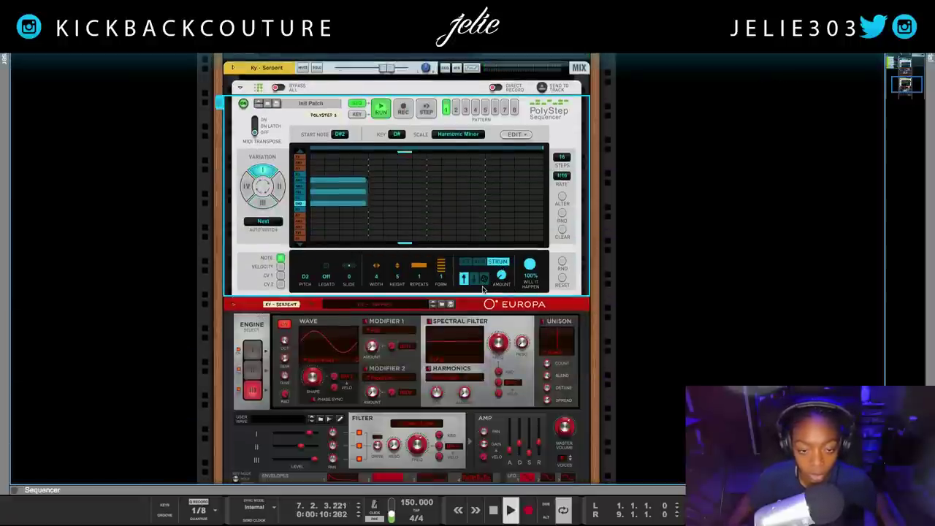
{"action": "left_click", "coordinate": [317, 68]}
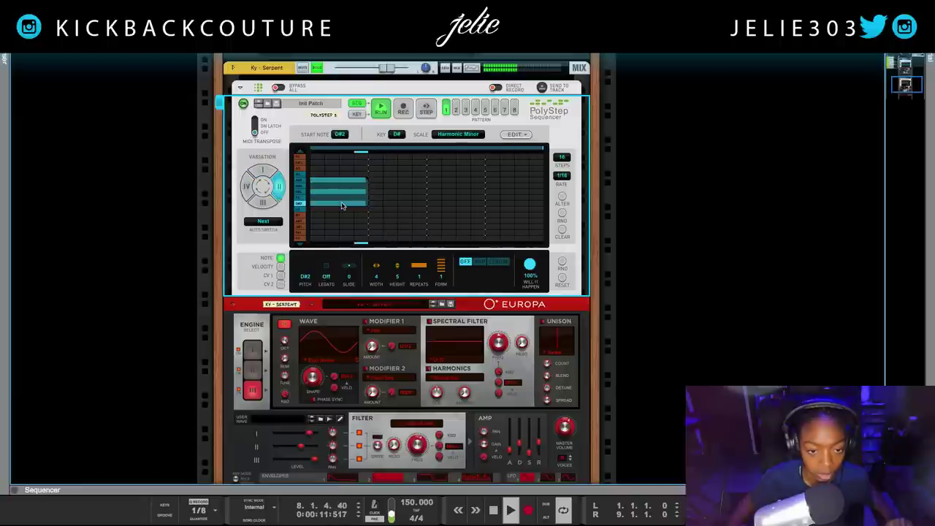
Apply Strum to the D#2 chord in variation I of the chord sequence and audition it
{"action": "left_click", "coordinate": [260, 170]}
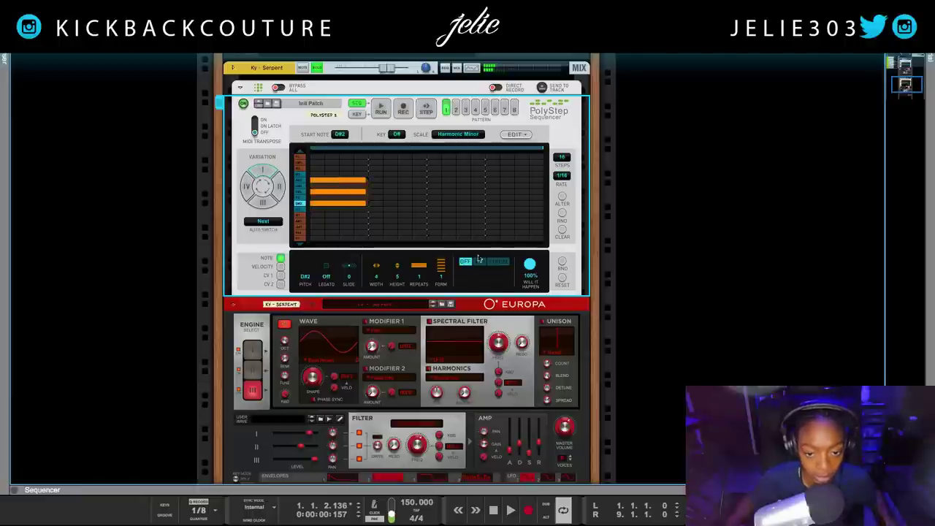
{"action": "left_click", "coordinate": [499, 262]}
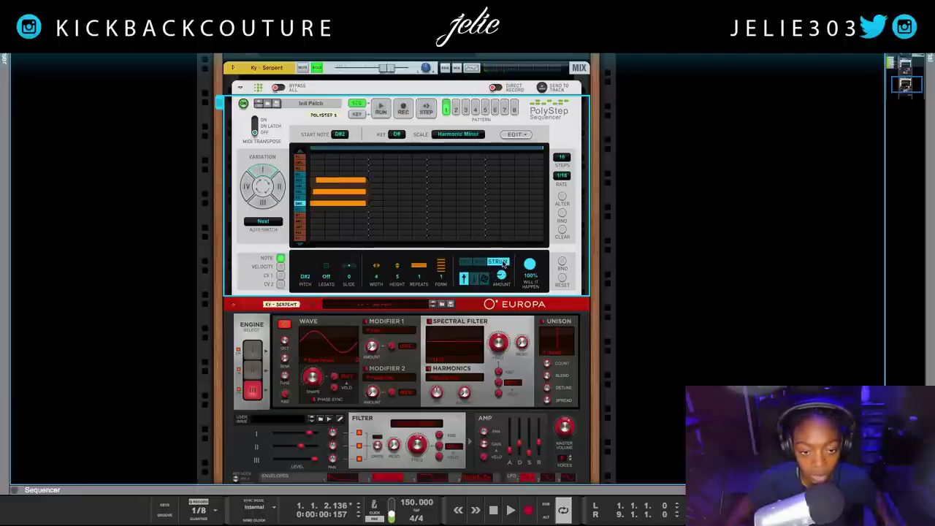
{"action": "left_click", "coordinate": [380, 108]}
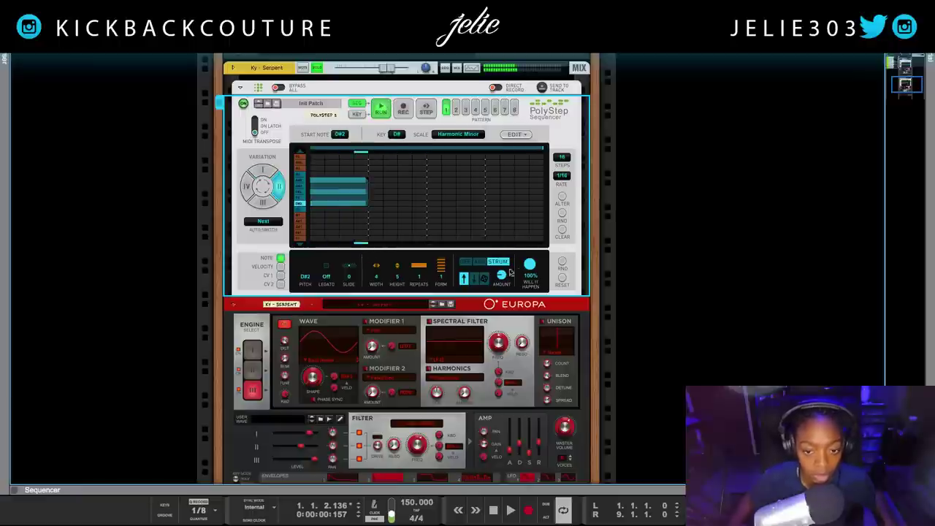
{"action": "key", "text": "space"}
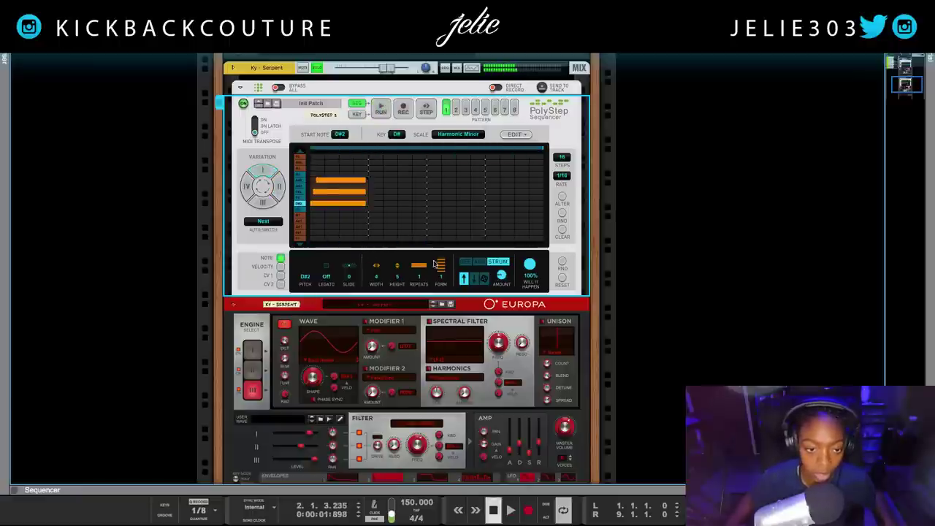
Copy variation I with the strummed chord and paste it into variations II and III
{"action": "left_click", "coordinate": [514, 134]}
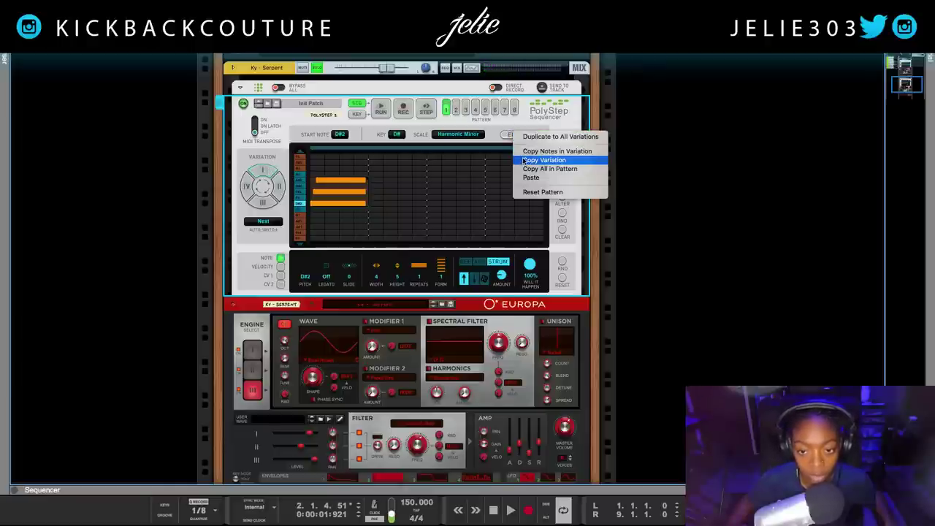
{"action": "left_click", "coordinate": [524, 159]}
{"action": "left_click", "coordinate": [515, 134]}
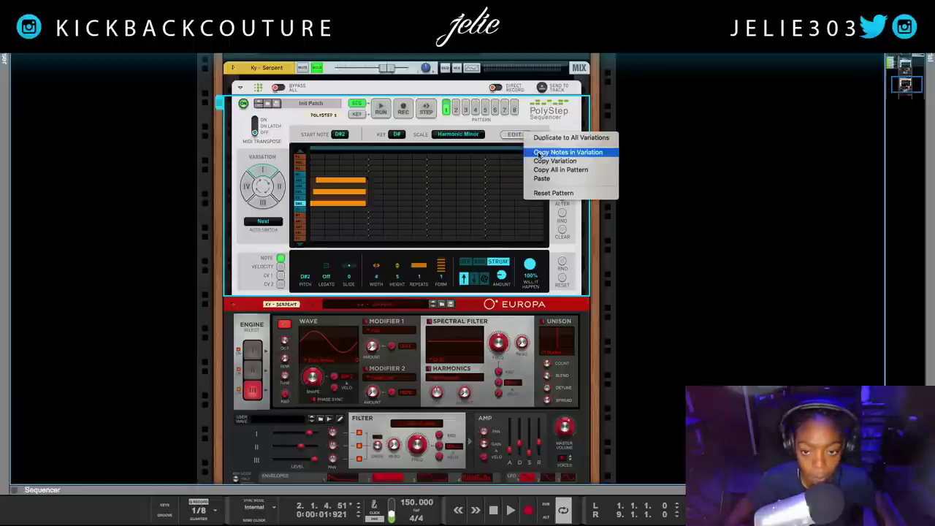
{"action": "left_click", "coordinate": [541, 178]}
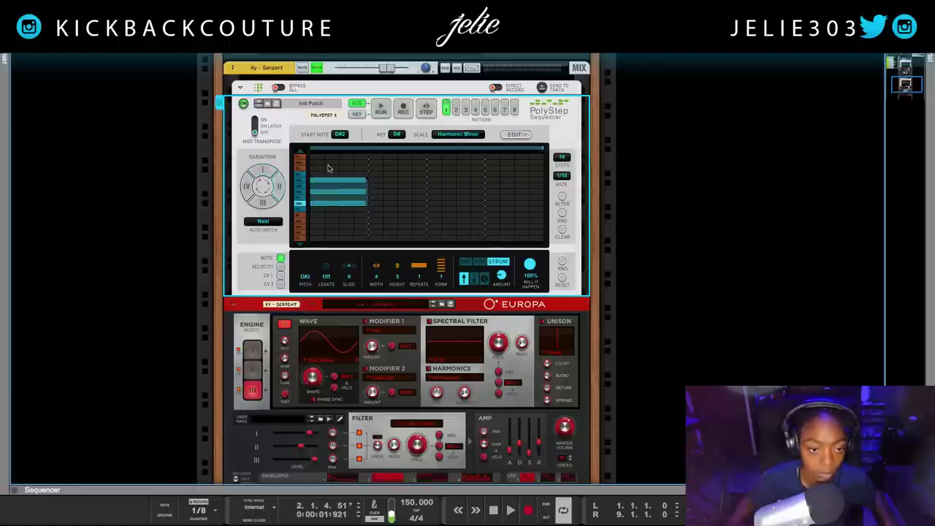
{"action": "left_click", "coordinate": [504, 136]}
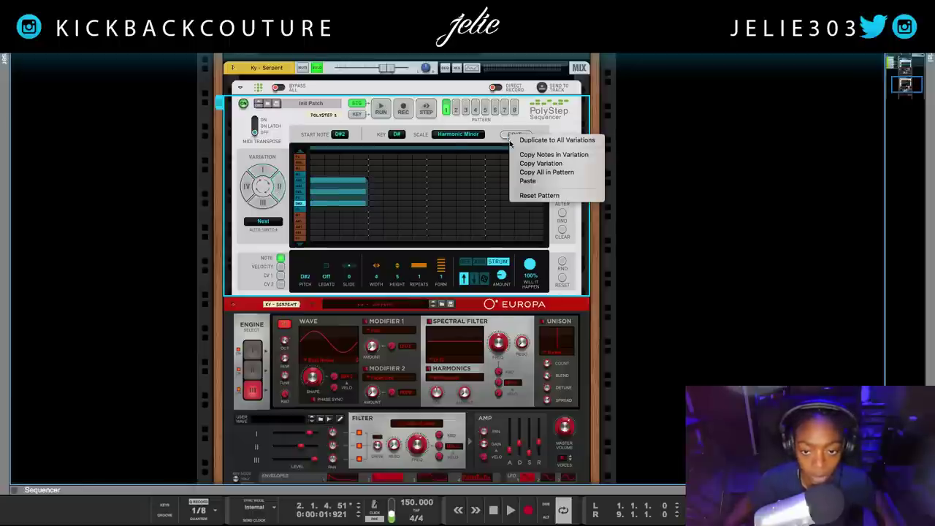
{"action": "left_click", "coordinate": [497, 185]}
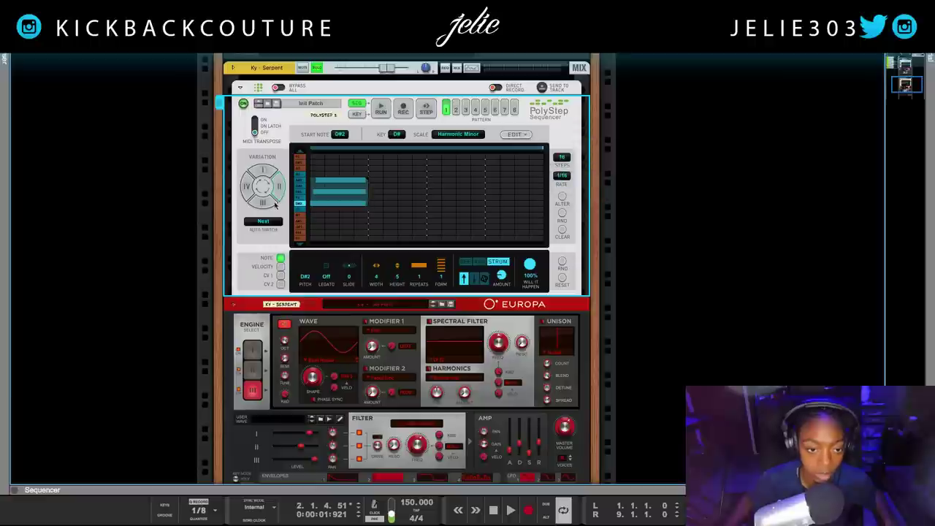
{"action": "left_click", "coordinate": [519, 136]}
{"action": "left_click", "coordinate": [504, 182]}
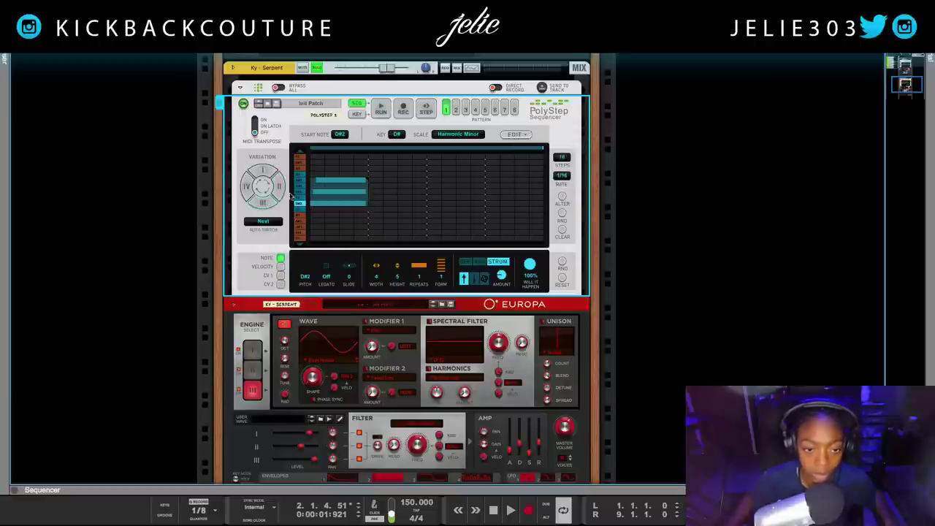
Paste the strummed chord into variation IV, lower its root to D2, and play the chord sequence from variation I
{"action": "left_click", "coordinate": [248, 191]}
{"action": "left_click", "coordinate": [514, 135]}
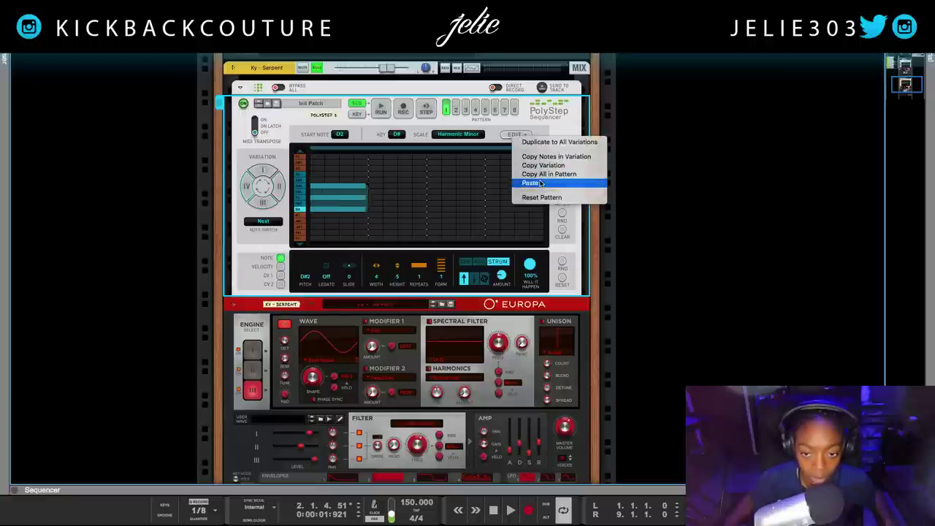
{"action": "left_click", "coordinate": [515, 181]}
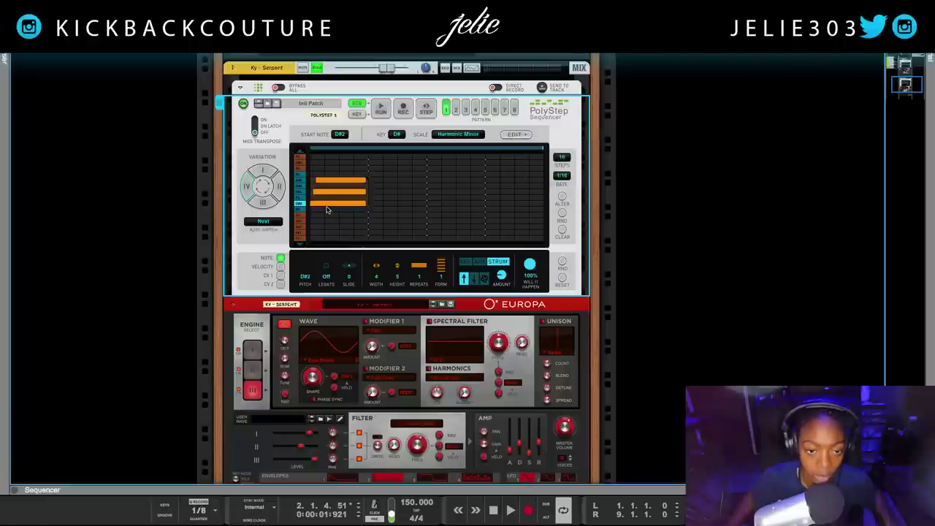
{"action": "left_click_drag", "start_coordinate": [327, 206], "coordinate": [327, 212]}
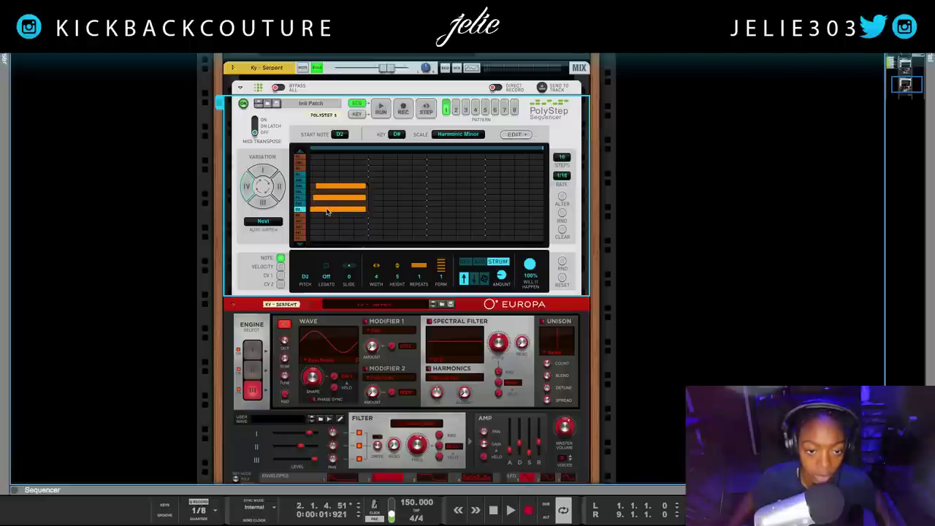
{"action": "left_click", "coordinate": [263, 171]}
{"action": "key", "text": "space"}
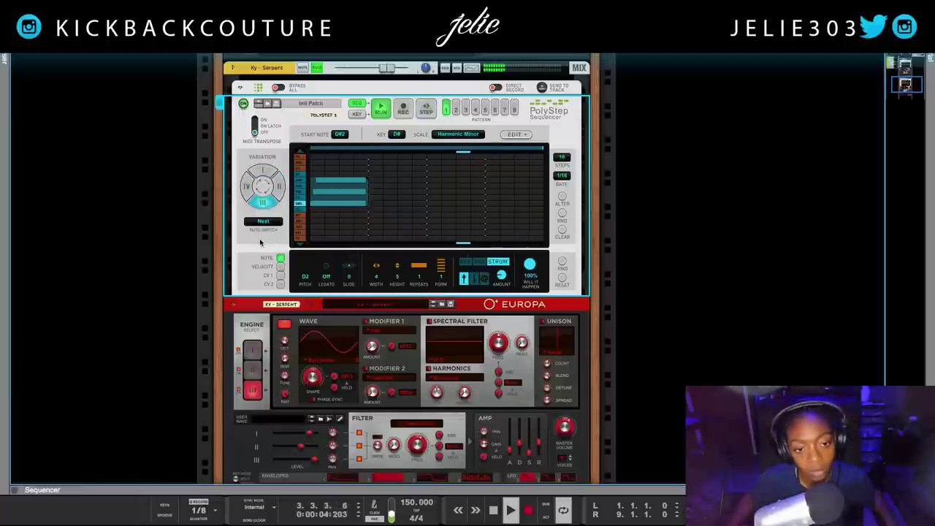
Add a PolyStep Sequencer player to the ID8 Piano, solo its channel and stop playback
{"action": "scroll", "coordinate": [260, 245], "scroll_direction": "up", "scroll_amount": 5}
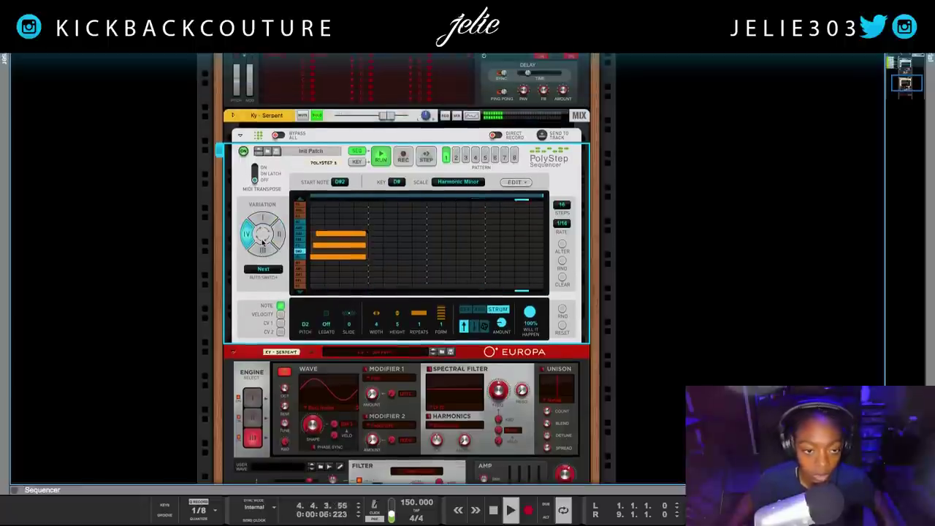
{"action": "scroll", "coordinate": [274, 240], "scroll_direction": "up", "scroll_amount": 20}
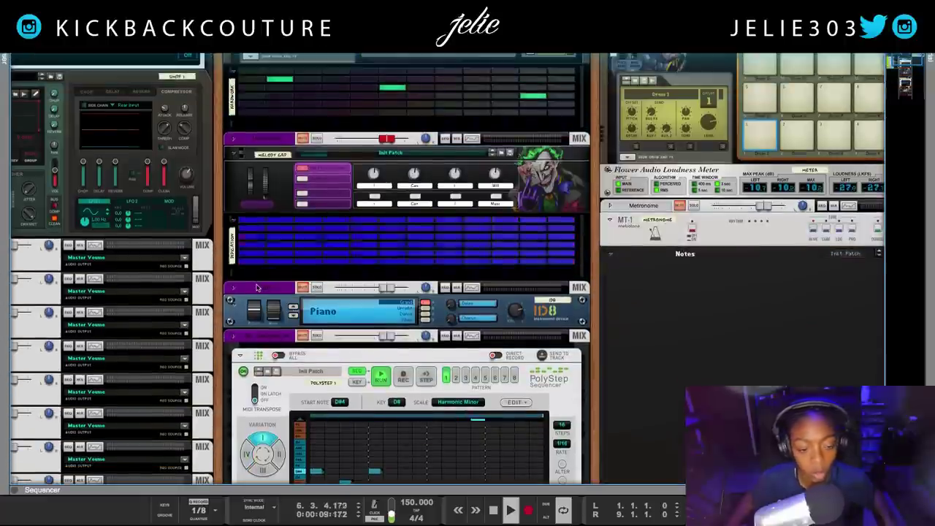
{"action": "left_click", "coordinate": [256, 287]}
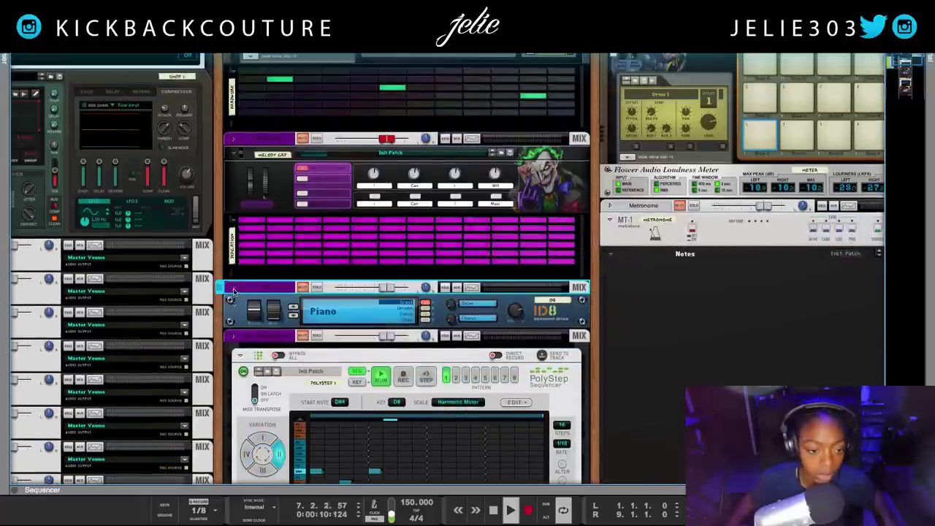
{"action": "key", "text": "F3"}
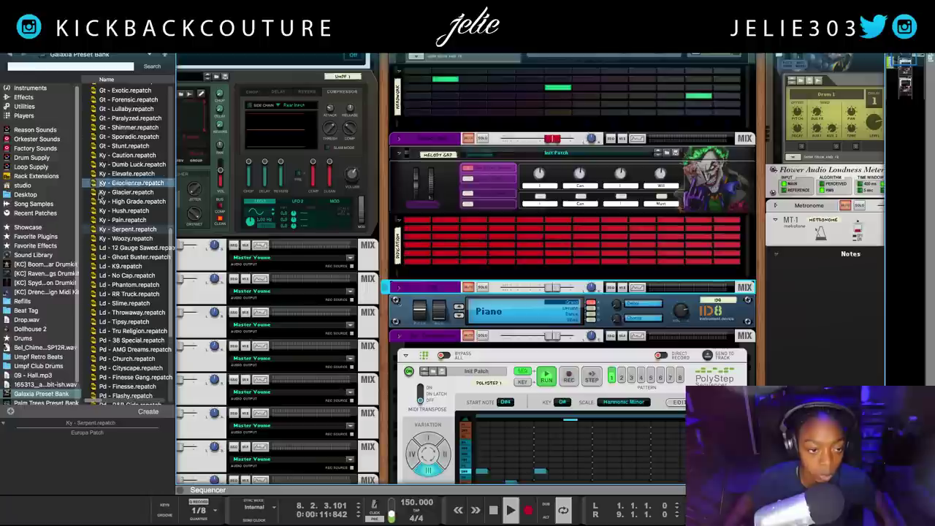
{"action": "left_click", "coordinate": [66, 117]}
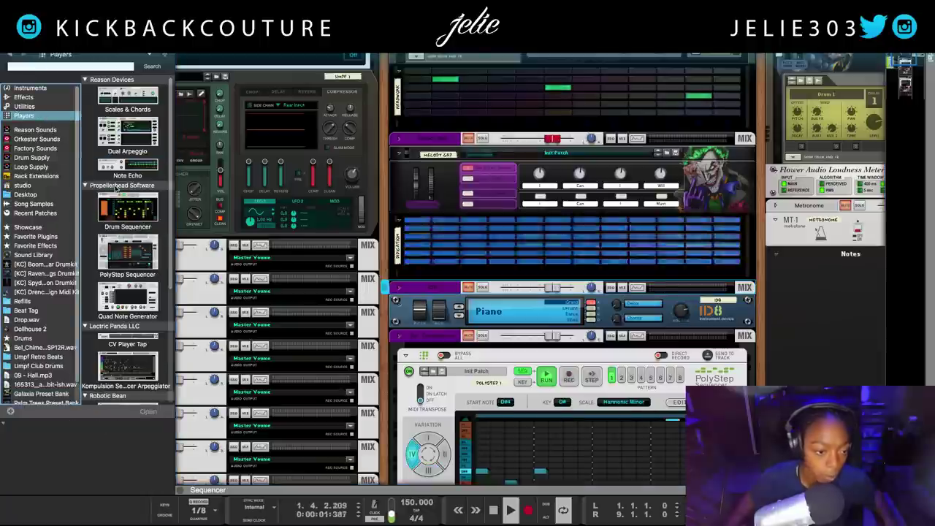
{"action": "left_click_drag", "start_coordinate": [128, 252], "coordinate": [442, 291]}
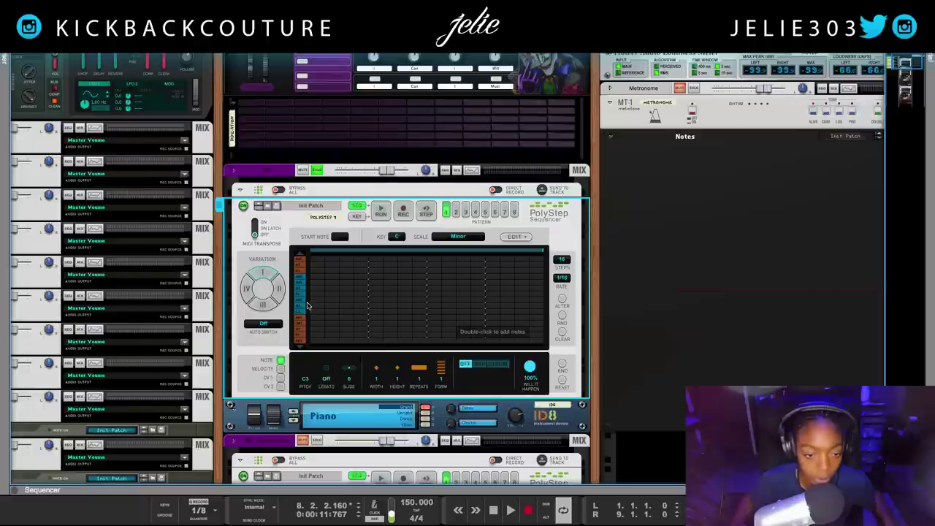
Build a three-note chord rooted on D2 across all 16 steps in the ID8's PolyStep and audition it
{"action": "left_click_drag", "start_coordinate": [310, 305], "coordinate": [534, 316]}
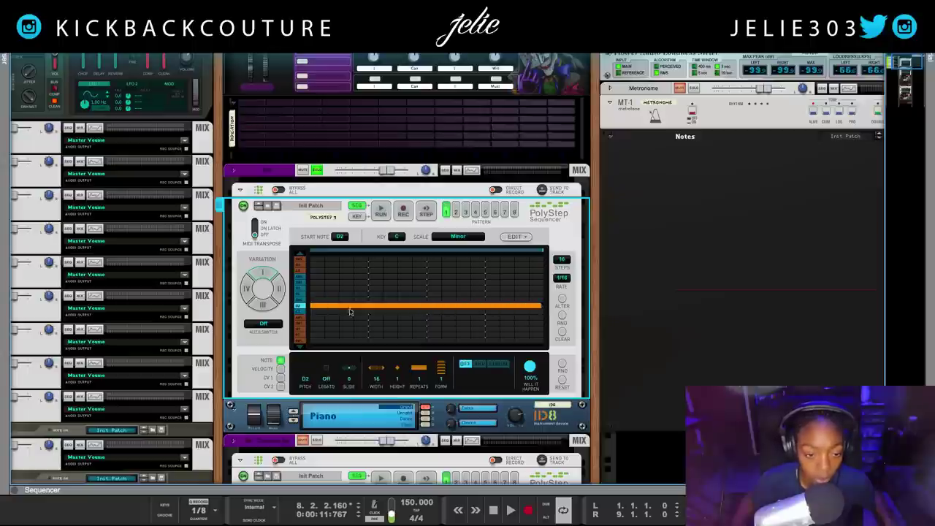
{"action": "left_click", "coordinate": [537, 294]}
{"action": "left_click", "coordinate": [535, 282]}
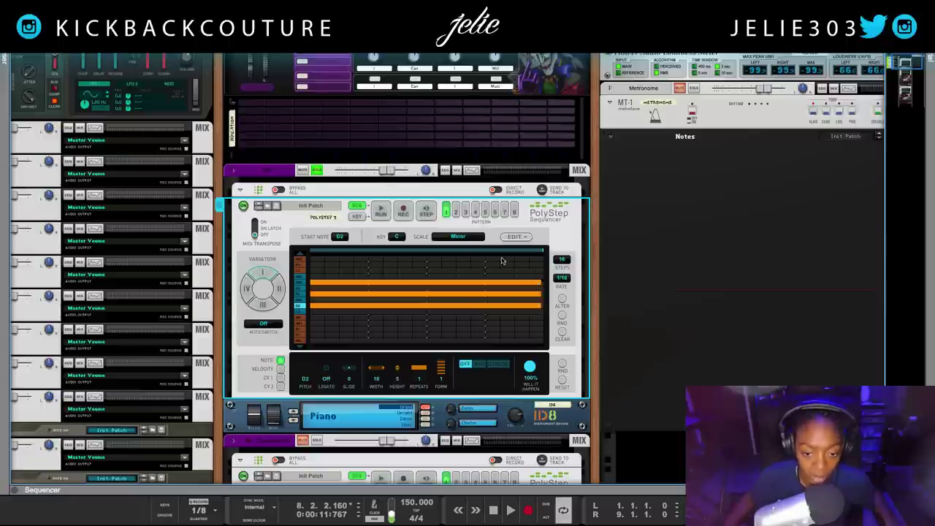
{"action": "key", "text": "space"}
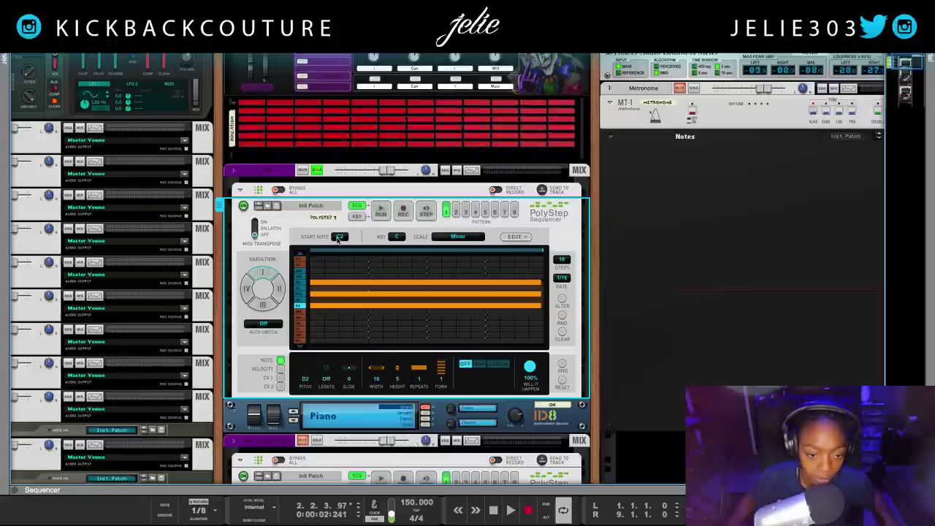
Raise the chord's start note to D#5 and audition it
{"action": "mouse_move", "coordinate": [337, 237]}
{"action": "left_mouse_down"}
{"action": "mouse_move", "coordinate": [343, 212]}
{"action": "mouse_move", "coordinate": [343, 240]}
{"action": "left_mouse_up"}
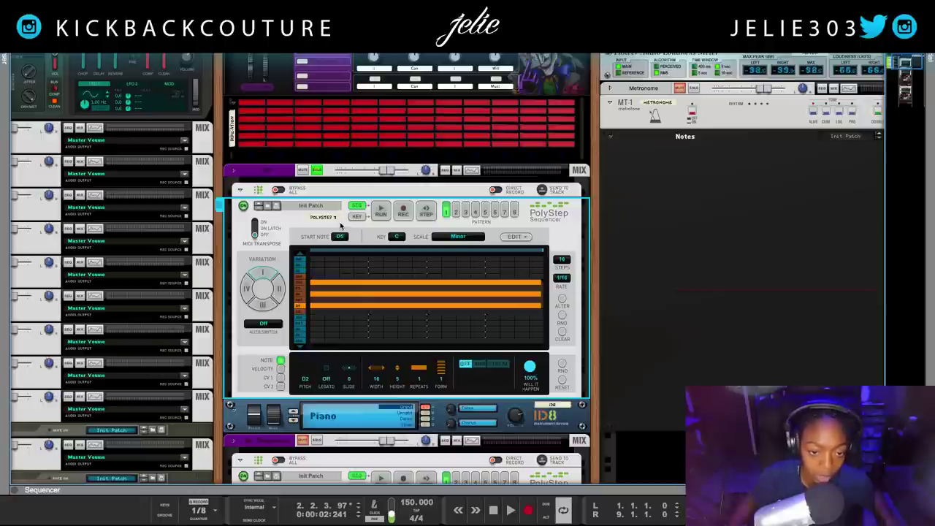
{"action": "key", "text": "space"}
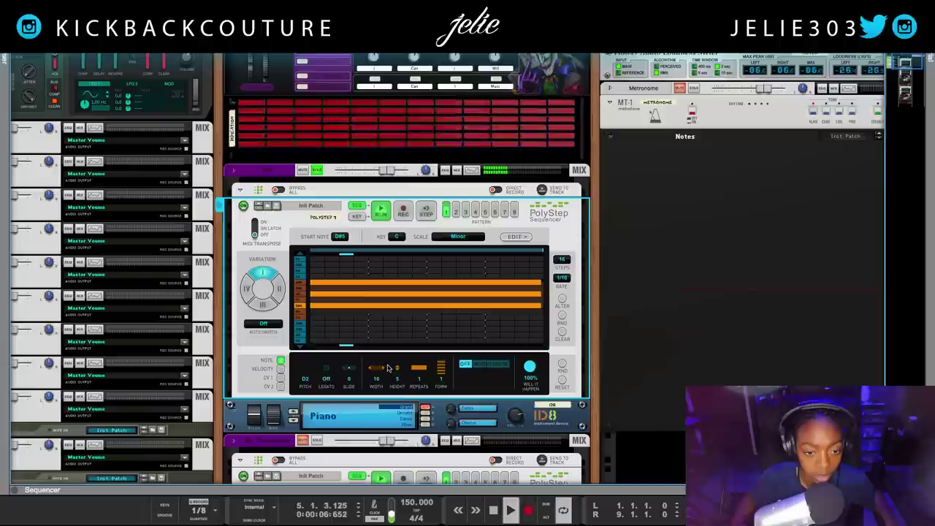
{"action": "key", "text": "space"}
Try the upward Arp on the three-note D#5 chord, audition it and turn Arp off again
{"action": "left_click", "coordinate": [479, 364]}
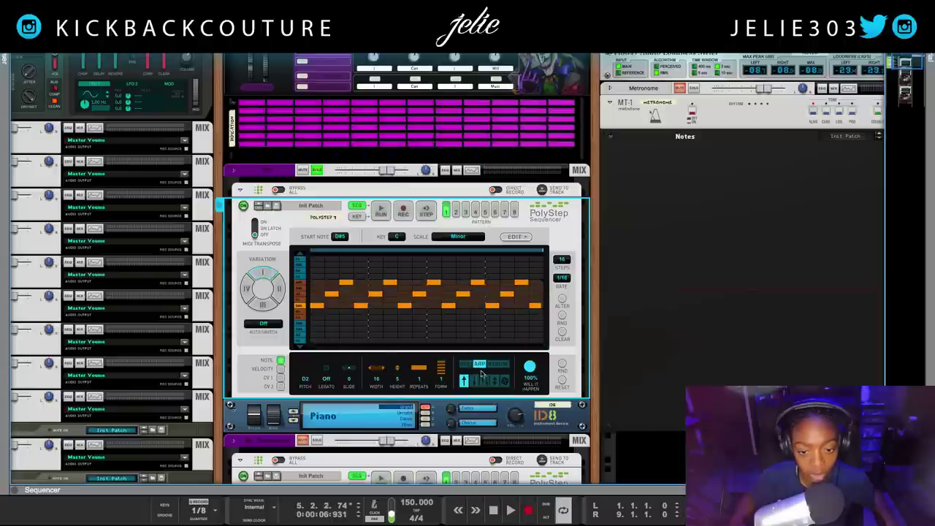
{"action": "key", "text": "space"}
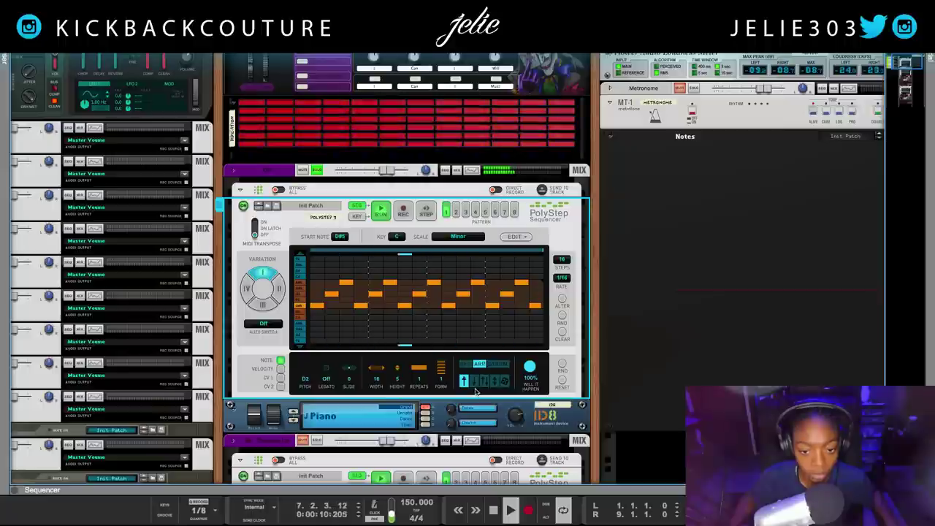
{"action": "key", "text": "space"}
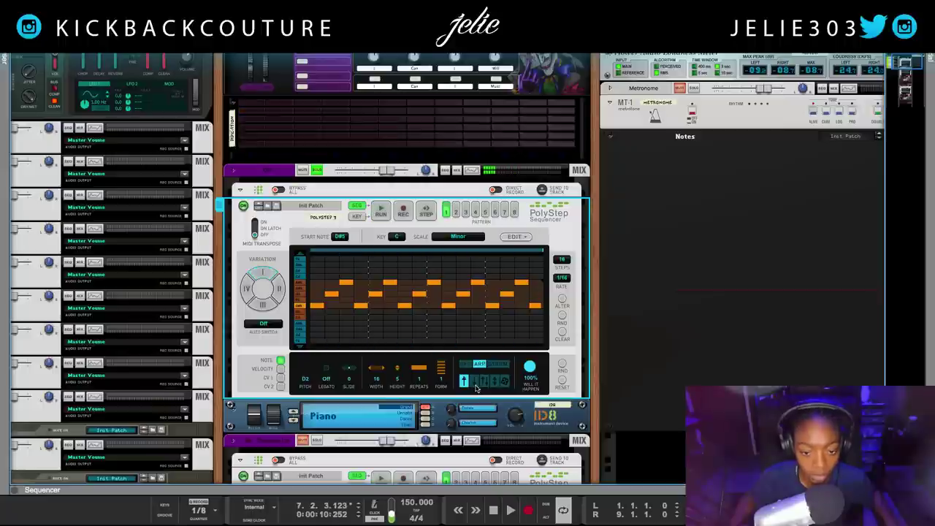
{"action": "left_click", "coordinate": [525, 283]}
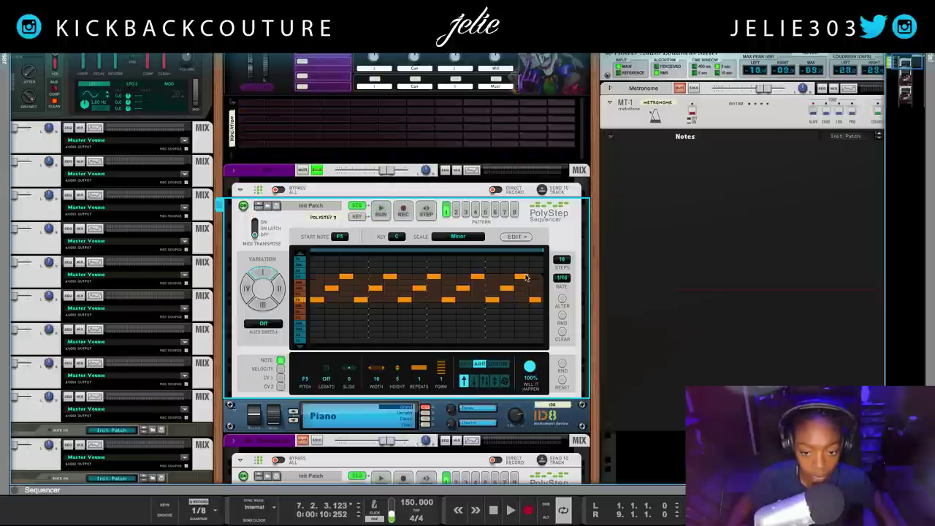
{"action": "left_click", "coordinate": [464, 363]}
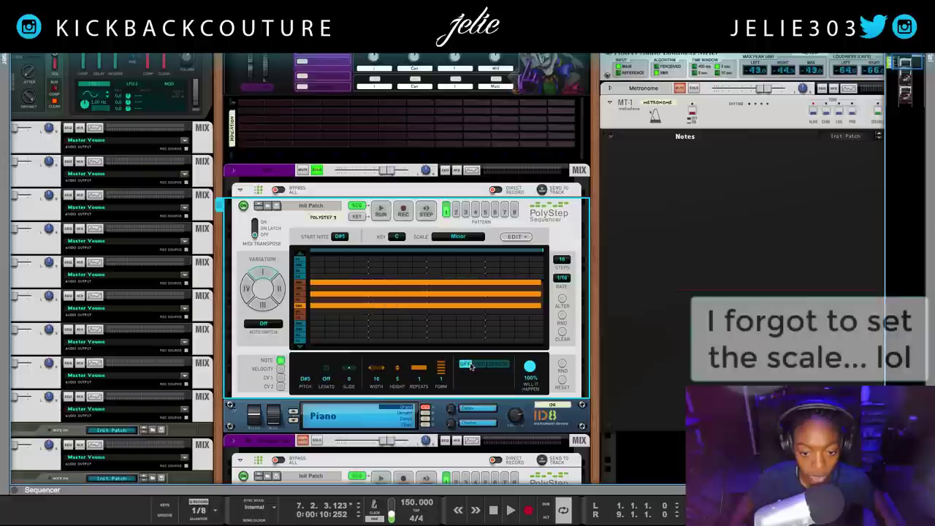
Add a fourth 16-step note on top of the chord, start playback and turn on the upward Arp
{"action": "left_click", "coordinate": [537, 271]}
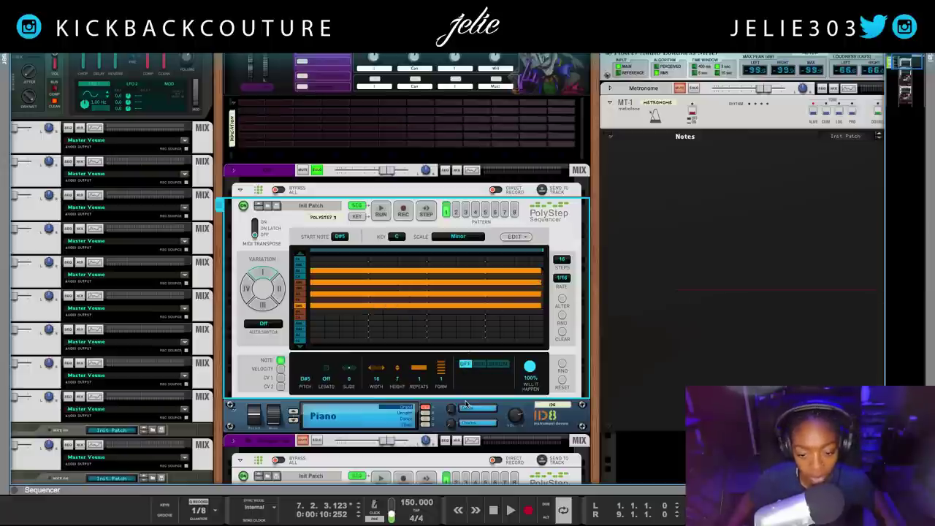
{"action": "key", "text": "space"}
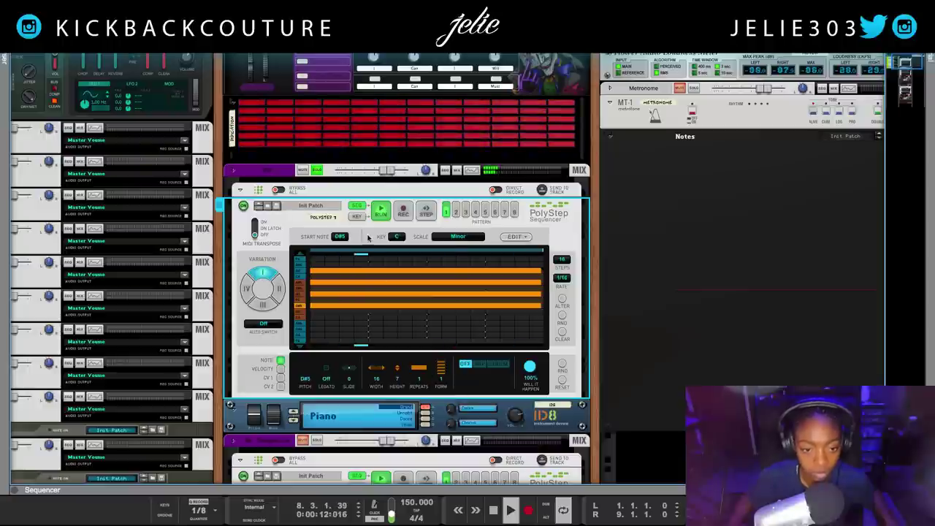
{"action": "left_click", "coordinate": [480, 364]}
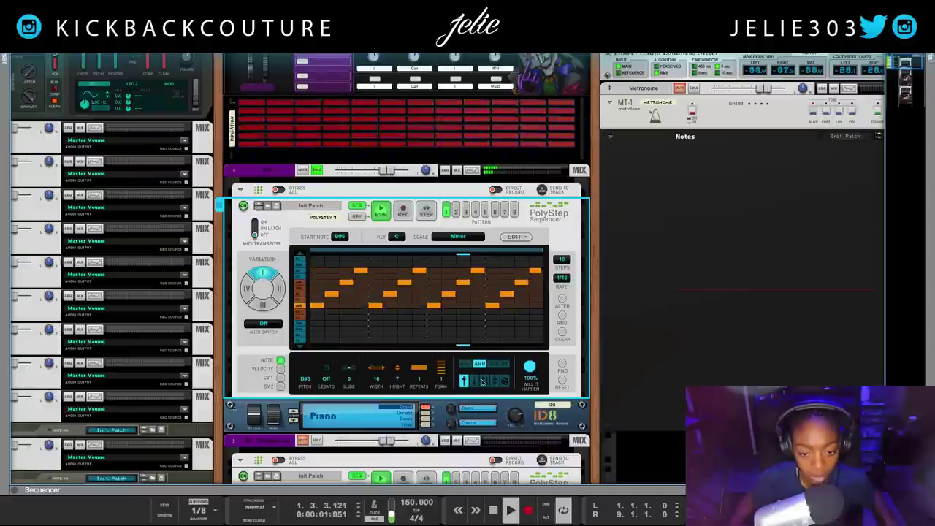
Audition the up-down, random and down Arp directions, and return the Arp to up
{"action": "left_click", "coordinate": [483, 380]}
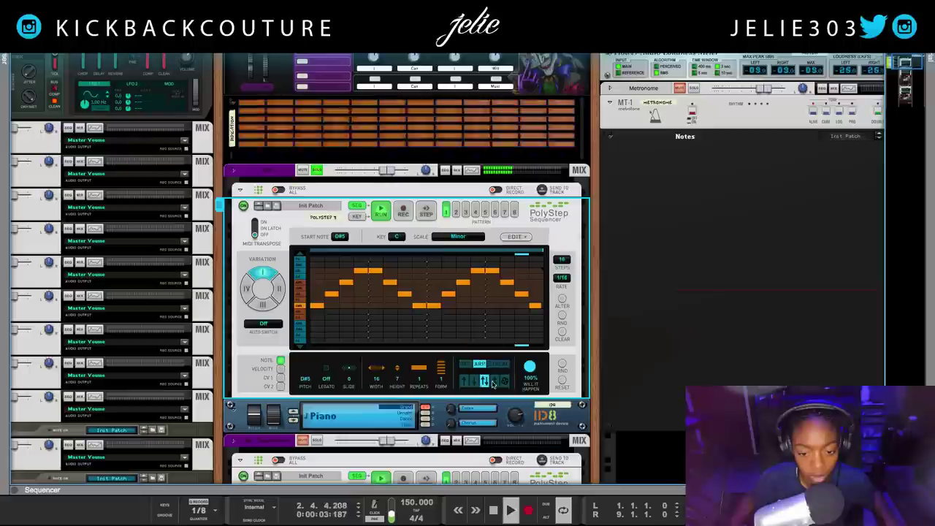
{"action": "left_click", "coordinate": [504, 381]}
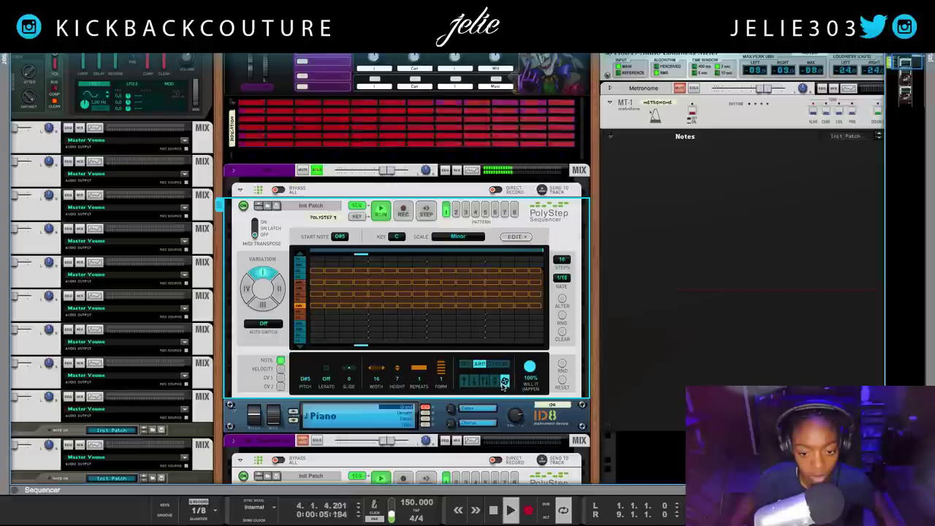
{"action": "left_click", "coordinate": [483, 381]}
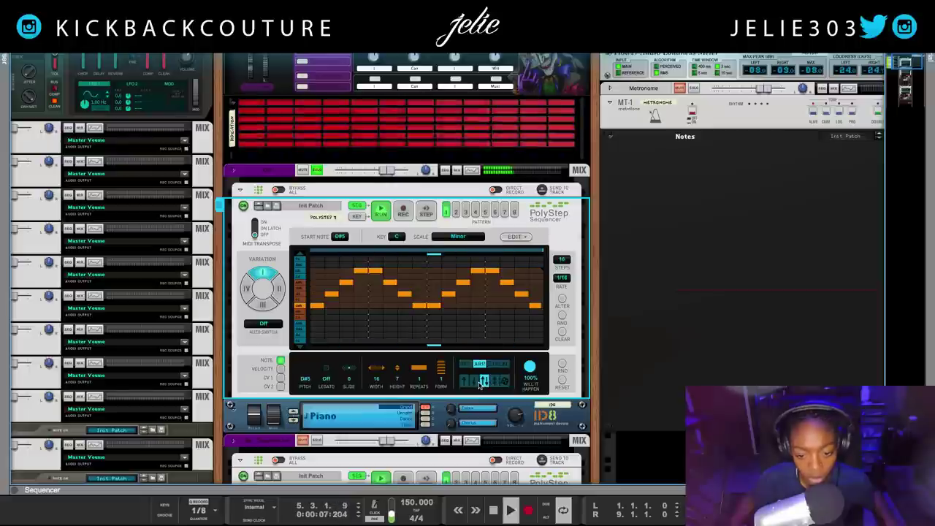
{"action": "left_click", "coordinate": [473, 380]}
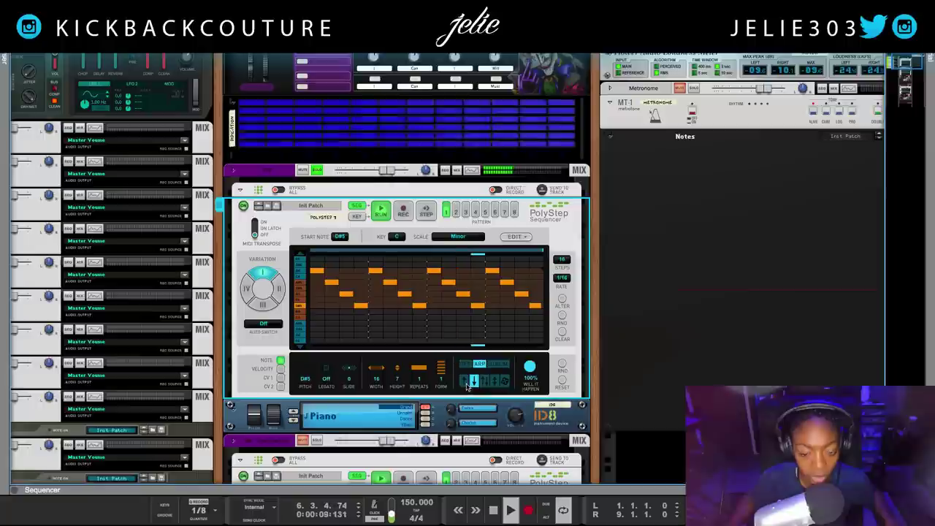
{"action": "left_click", "coordinate": [464, 382]}
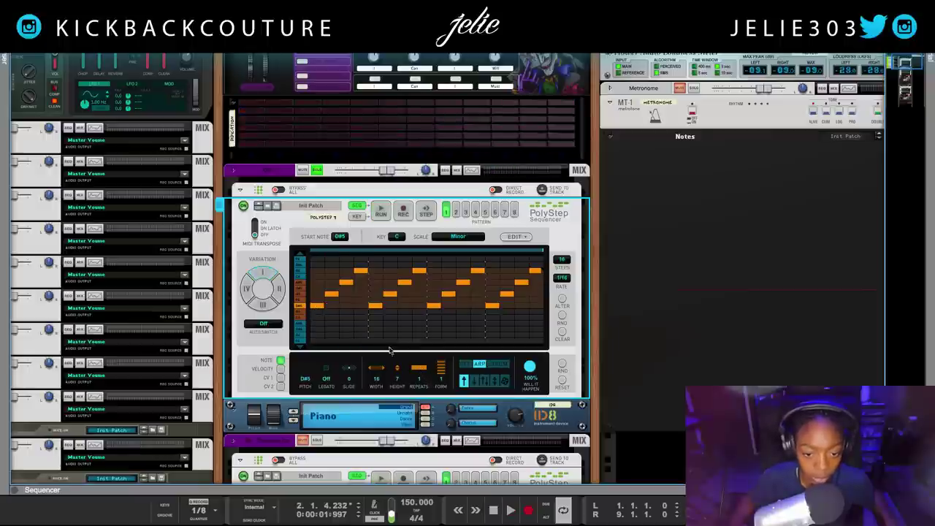
Set the chord's Form to 2 with Arp off, and turn the upward Arp back on
{"action": "key", "text": "ctrl+a"}
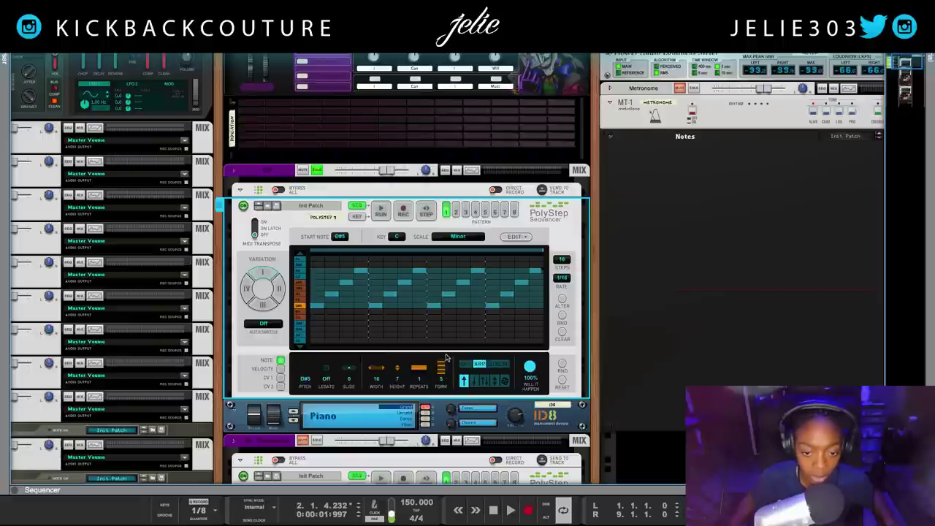
{"action": "scroll", "coordinate": [446, 367], "scroll_direction": "down", "scroll_amount": 1}
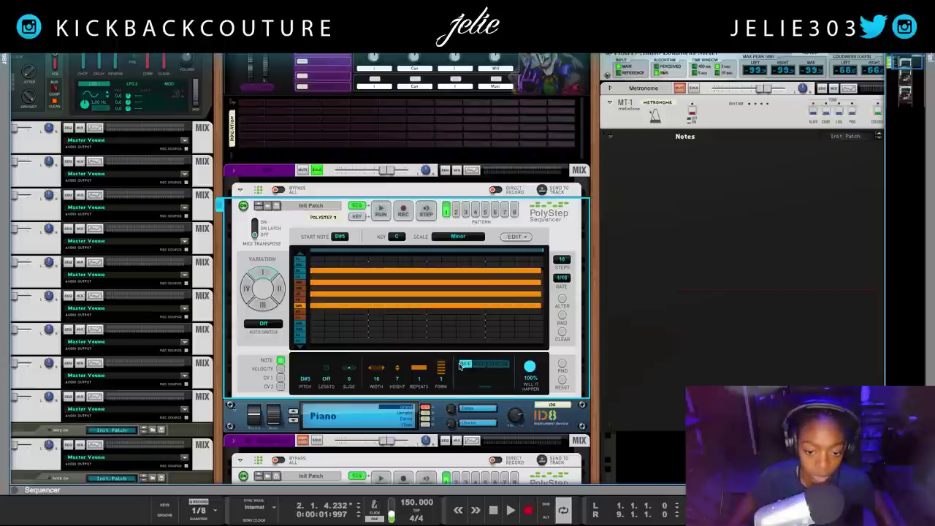
{"action": "mouse_move", "coordinate": [436, 375]}
{"action": "left_mouse_down"}
{"action": "mouse_move", "coordinate": [441, 358]}
{"action": "mouse_move", "coordinate": [448, 369]}
{"action": "left_mouse_up"}
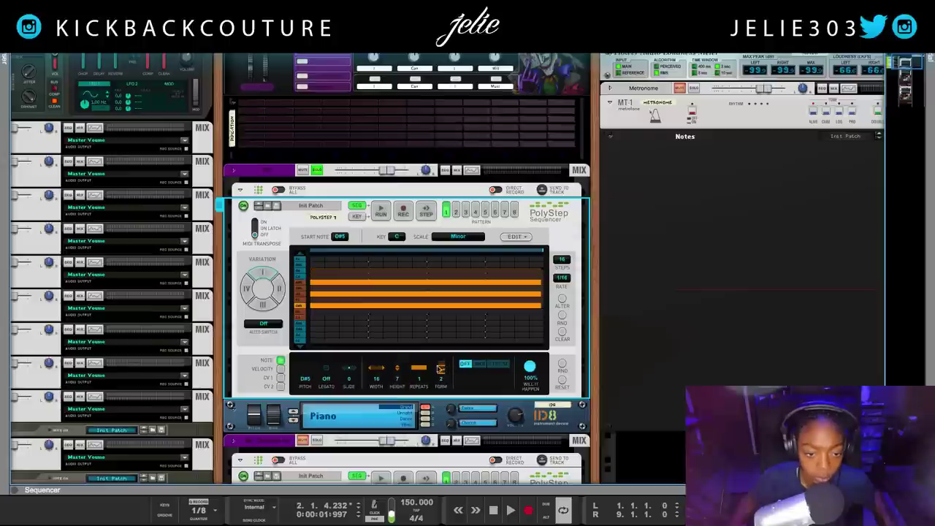
{"action": "left_click", "coordinate": [478, 366]}
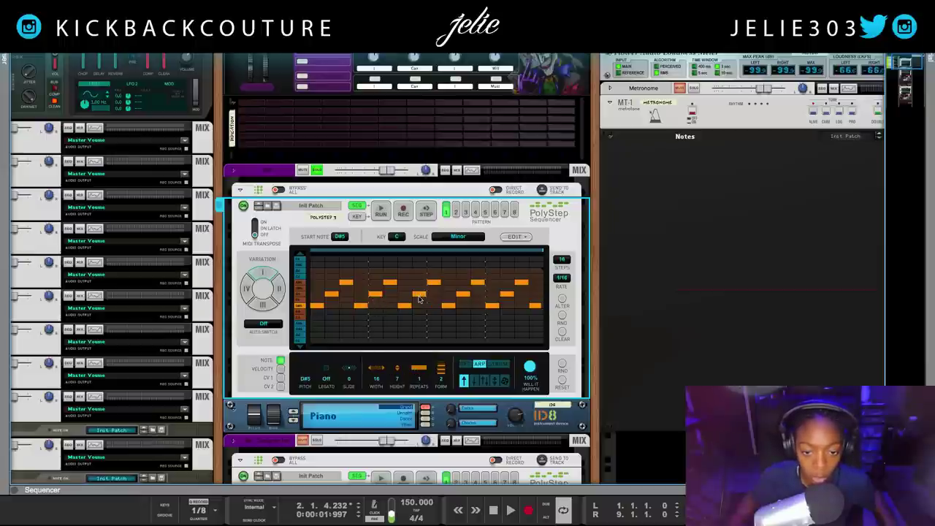
Try 5 Repeats and return to 1, turn on Legato with Slide at 5, and audition the arpeggio
{"action": "scroll", "coordinate": [419, 367], "scroll_direction": "up", "scroll_amount": 3}
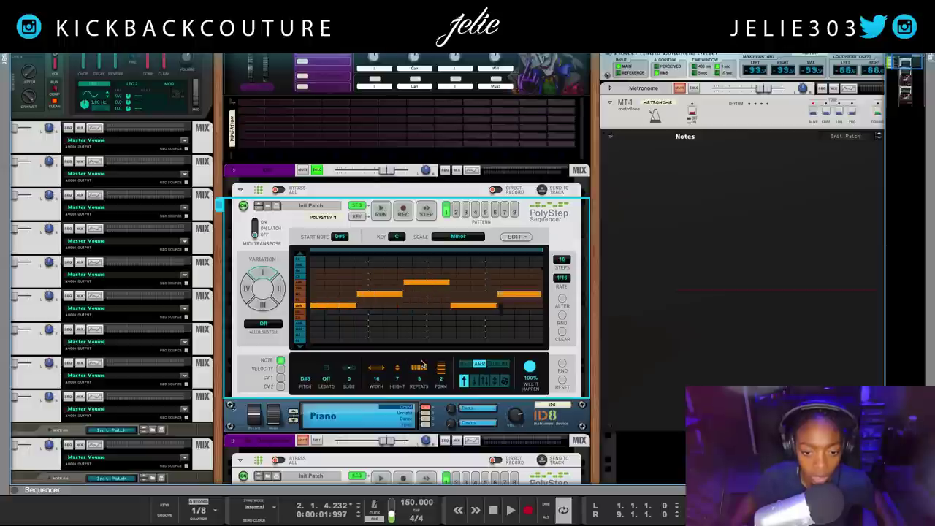
{"action": "left_click_drag", "start_coordinate": [420, 356], "coordinate": [429, 387]}
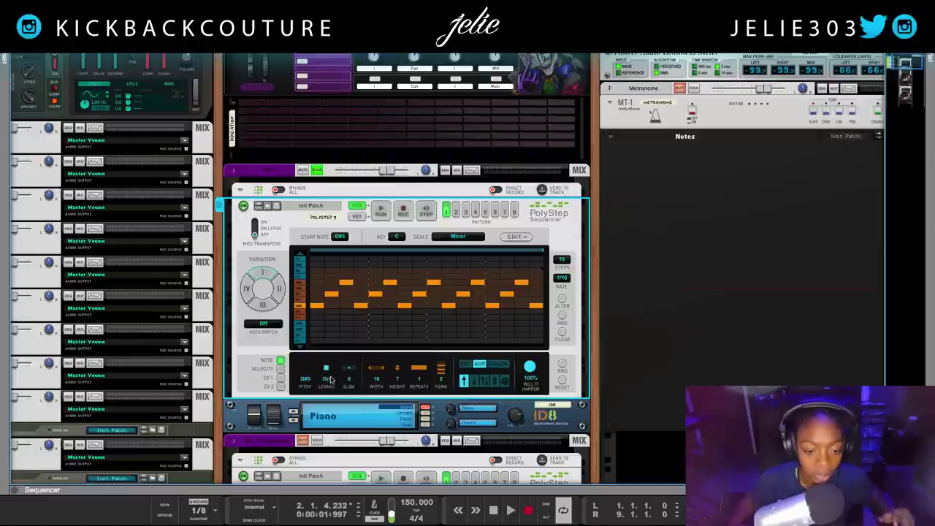
{"action": "key", "text": "space"}
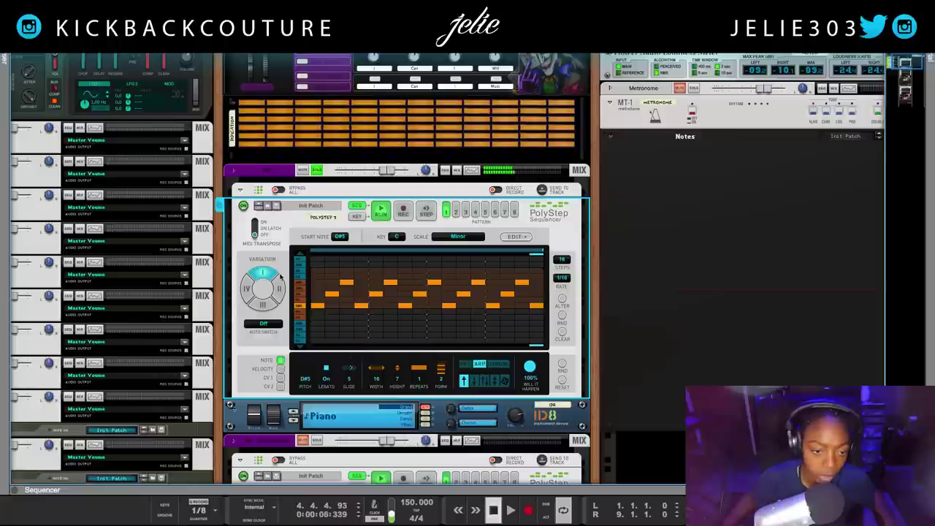
{"action": "key", "text": "space"}
Unfold the ID8's mix channel, show its insert section and add the Cableguys HalfTime effect there
{"action": "left_click", "coordinate": [240, 174]}
{"action": "left_click", "coordinate": [232, 172]}
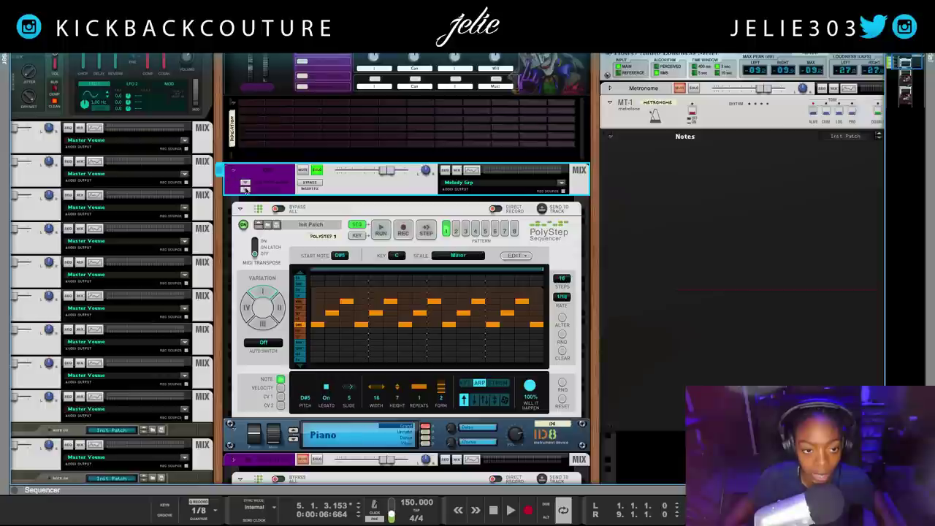
{"action": "right_click", "coordinate": [253, 202]}
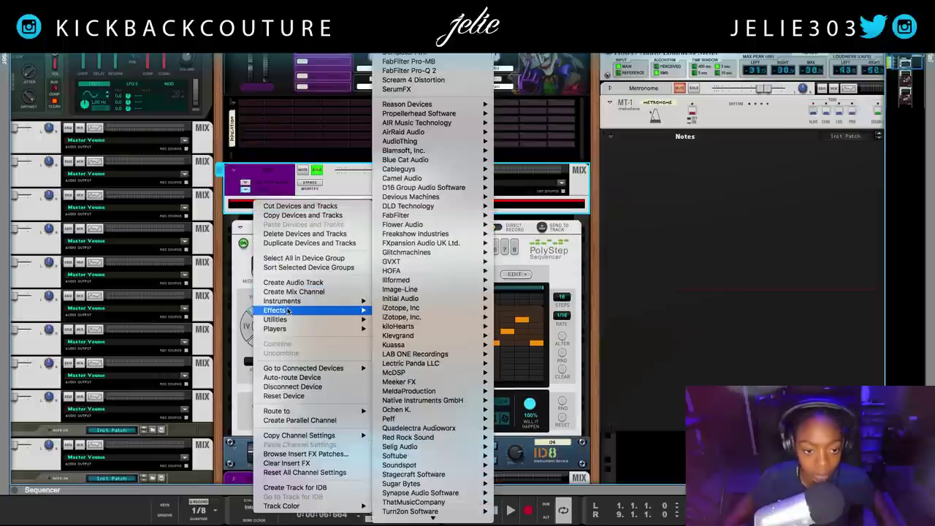
{"action": "mouse_move", "coordinate": [289, 310]}
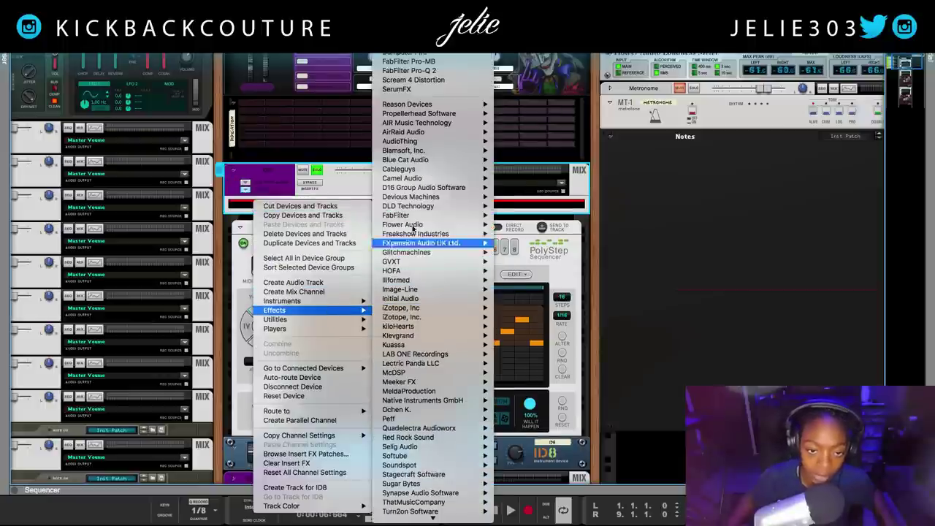
{"action": "mouse_move", "coordinate": [409, 169]}
{"action": "left_click", "coordinate": [510, 189]}
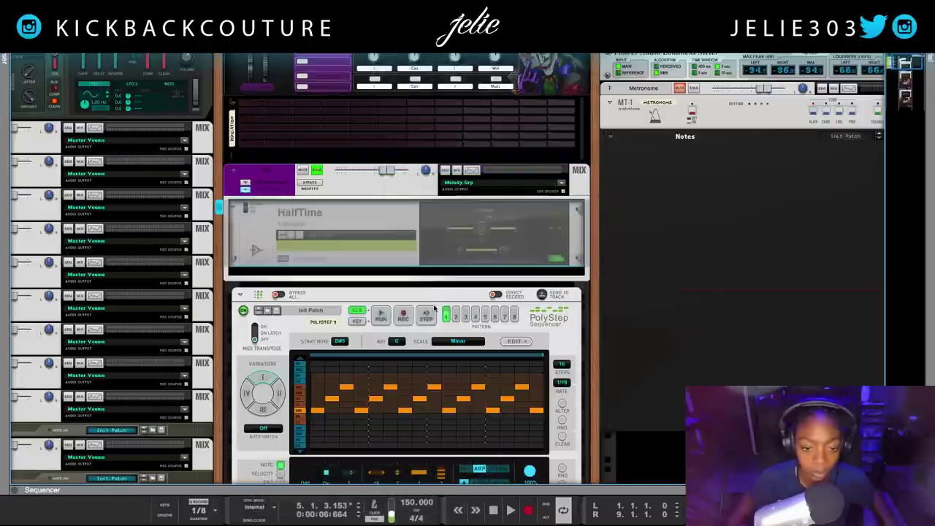
Audition HalfTime loop lengths and the 1.5x speed during playback, and settle on a 1 Bar loop at 2x
{"action": "key", "text": "space"}
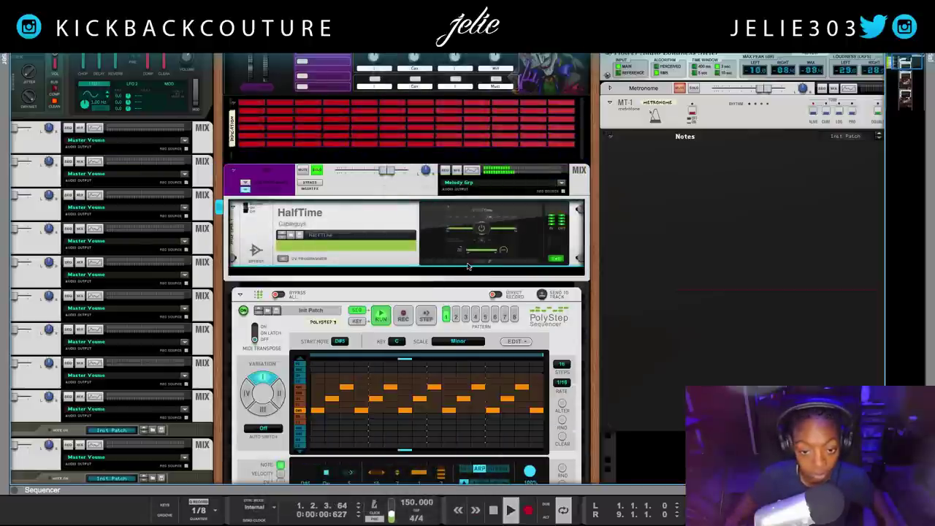
{"action": "left_click", "coordinate": [481, 234]}
{"action": "left_click", "coordinate": [145, 96]}
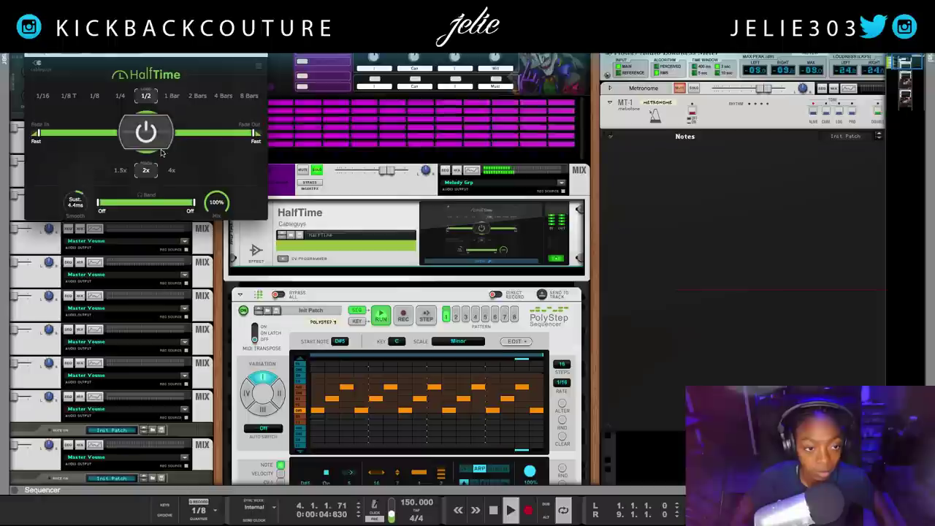
{"action": "left_click", "coordinate": [120, 170]}
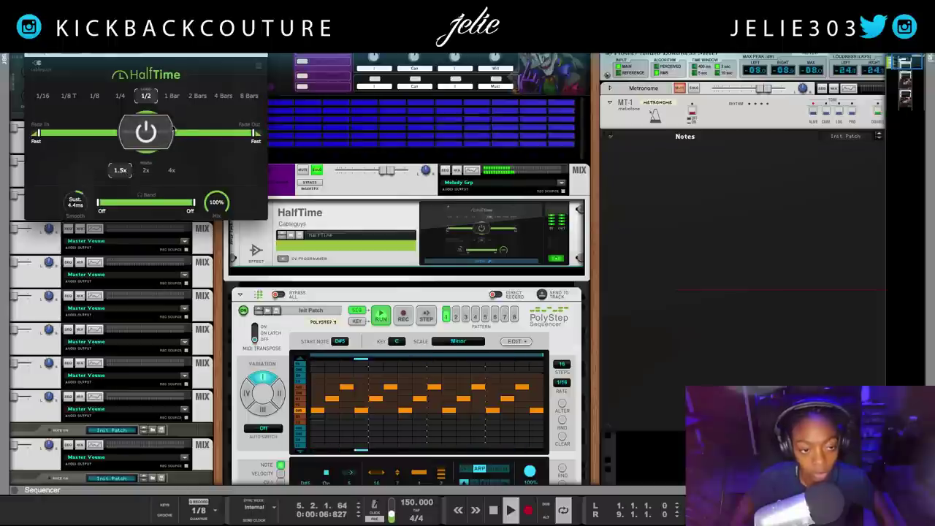
{"action": "left_click", "coordinate": [121, 96]}
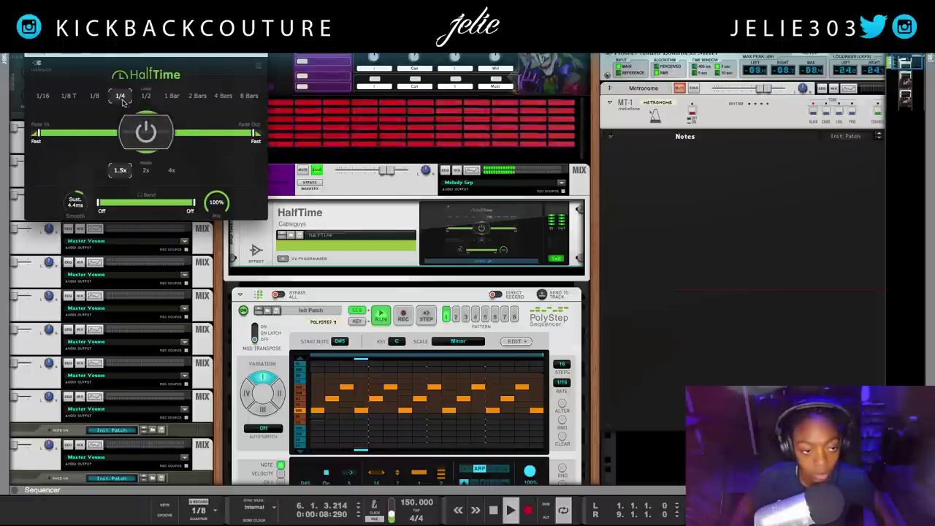
{"action": "left_click", "coordinate": [198, 96]}
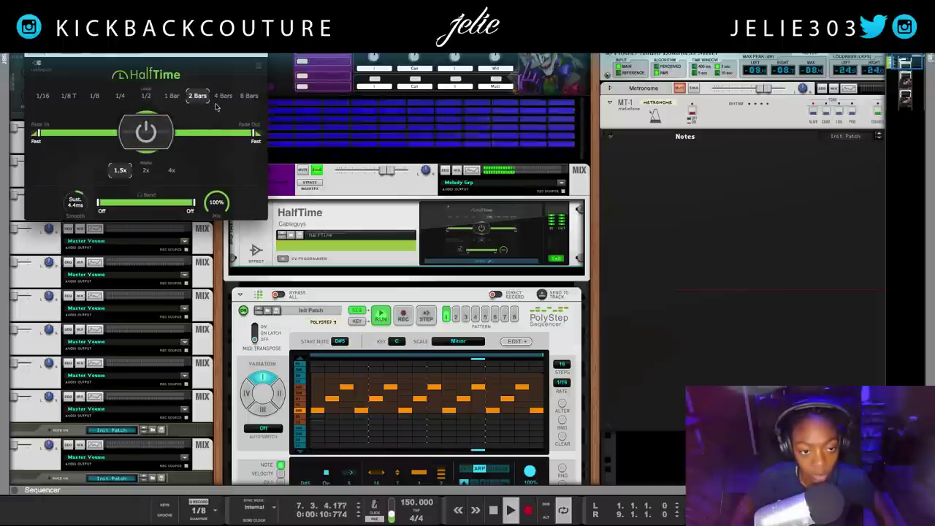
{"action": "left_click", "coordinate": [172, 96]}
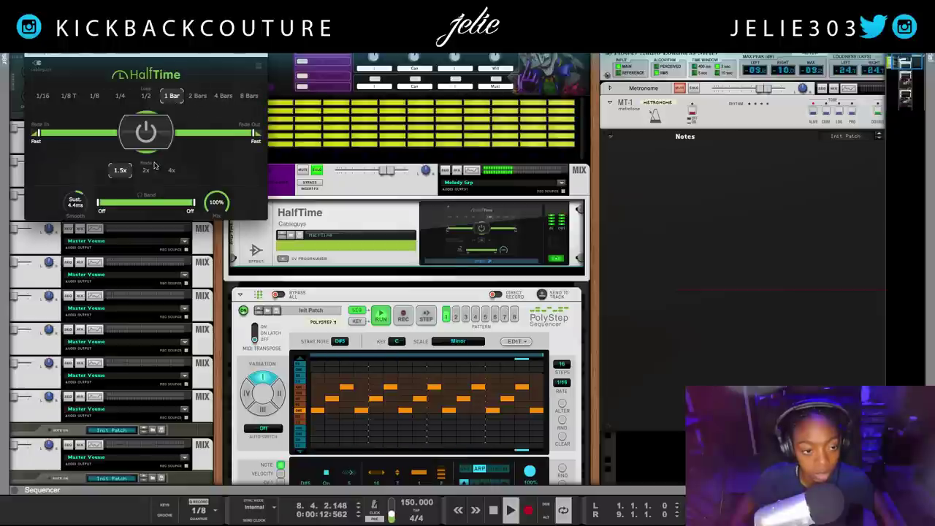
{"action": "left_click", "coordinate": [146, 170]}
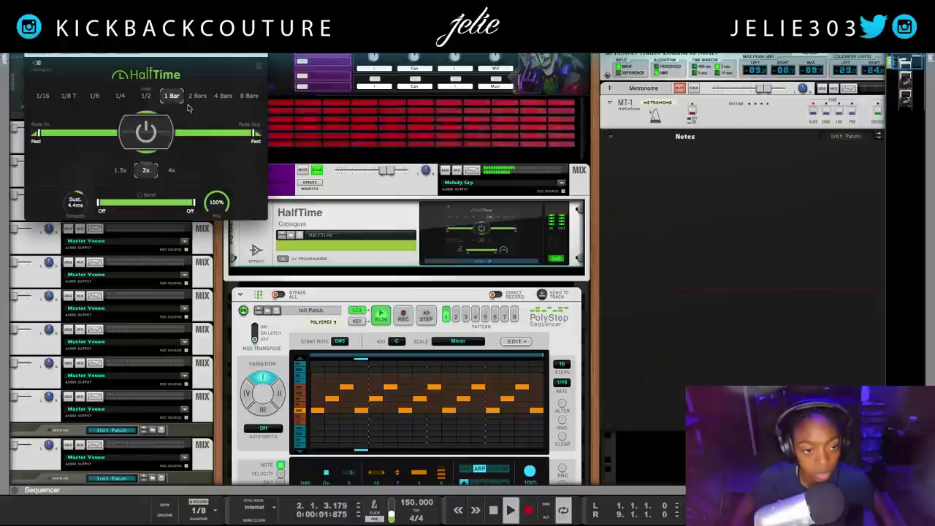
Try a PolyStep rate of 1/8 and set the rate to 1/4
{"action": "left_click", "coordinate": [561, 382]}
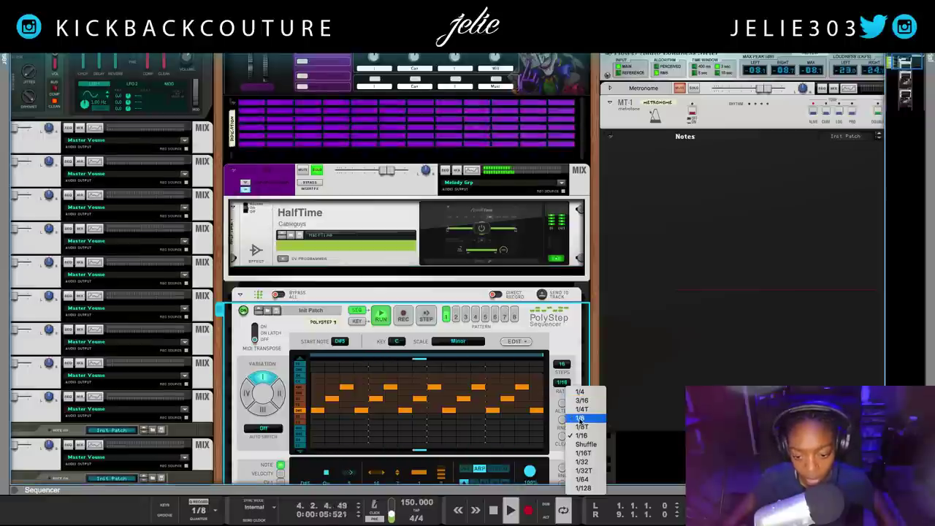
{"action": "left_click", "coordinate": [581, 418]}
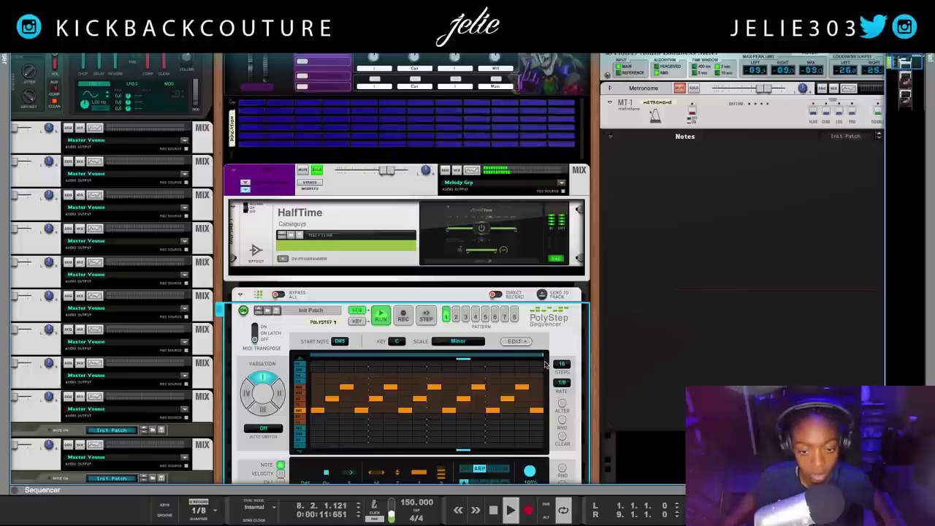
{"action": "left_click", "coordinate": [562, 383]}
{"action": "left_click", "coordinate": [575, 390]}
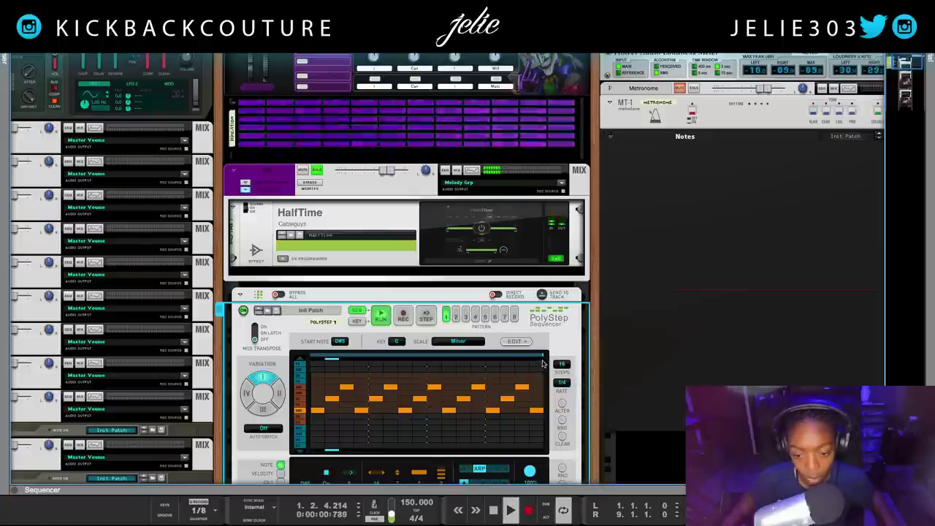
Set HalfTime's Smooth value to 0.01 ms and close its plugin window
{"action": "left_click", "coordinate": [475, 261]}
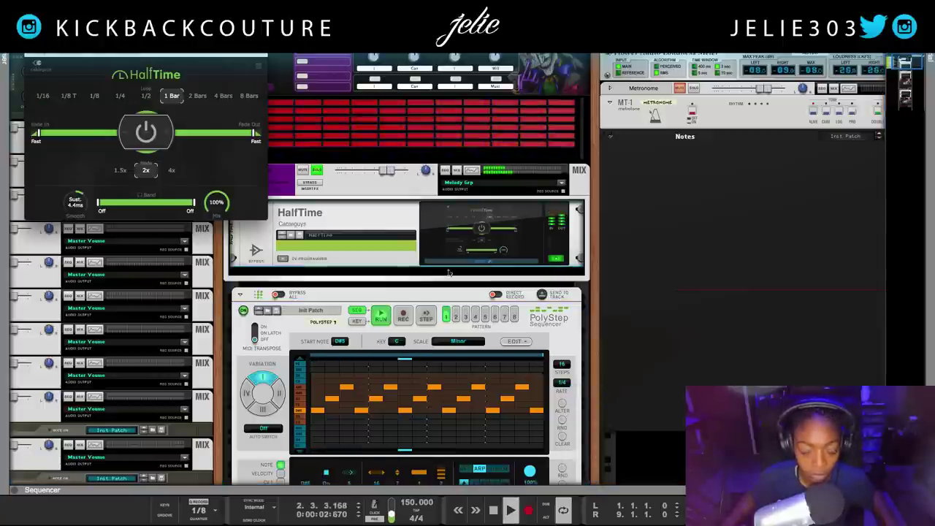
{"action": "left_click_drag", "start_coordinate": [194, 30], "coordinate": [306, 185]}
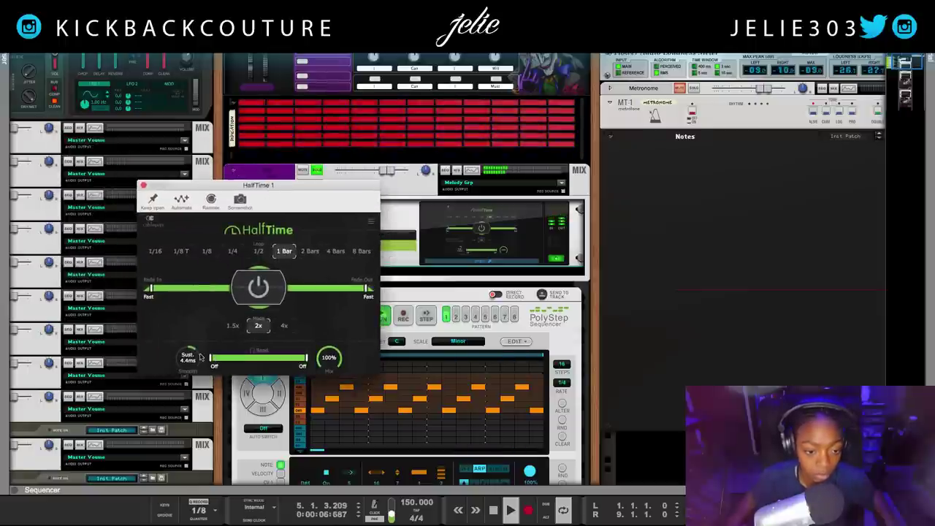
{"action": "left_click_drag", "start_coordinate": [189, 360], "coordinate": [190, 424]}
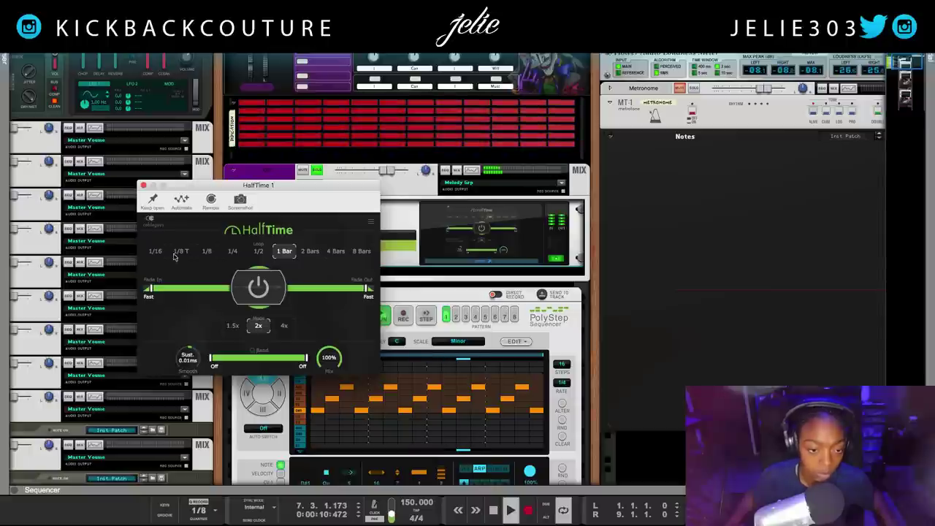
{"action": "left_click", "coordinate": [144, 185]}
Turn the chord's Arp off, keep it on D#5 and shorten its Width to 4 steps
{"action": "scroll", "coordinate": [305, 401], "scroll_direction": "down", "scroll_amount": 2}
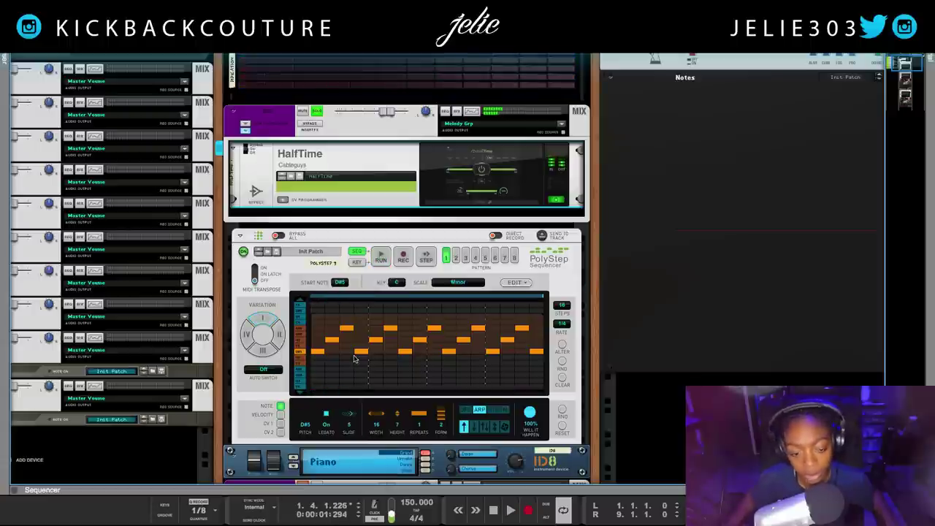
{"action": "left_click", "coordinate": [468, 411]}
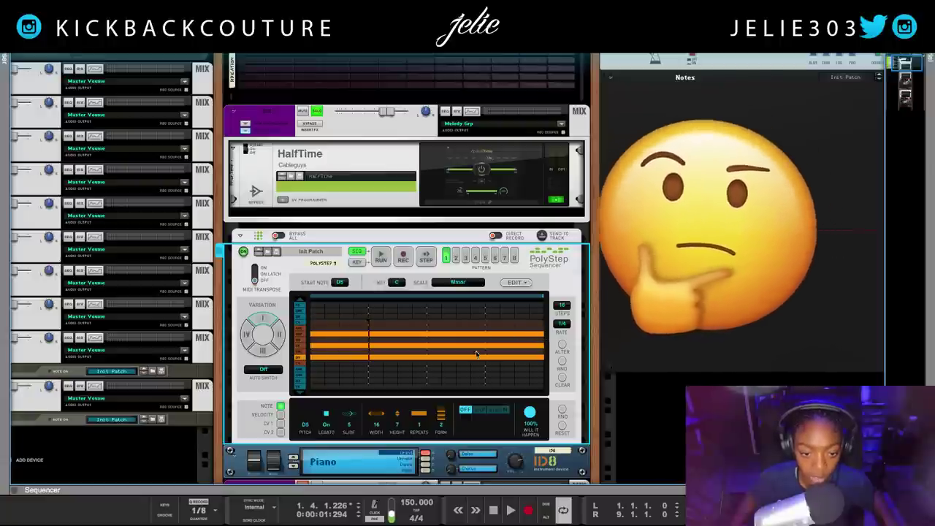
{"action": "left_click_drag", "start_coordinate": [543, 331], "coordinate": [457, 360]}
{"action": "left_click_drag", "start_coordinate": [475, 362], "coordinate": [529, 361]}
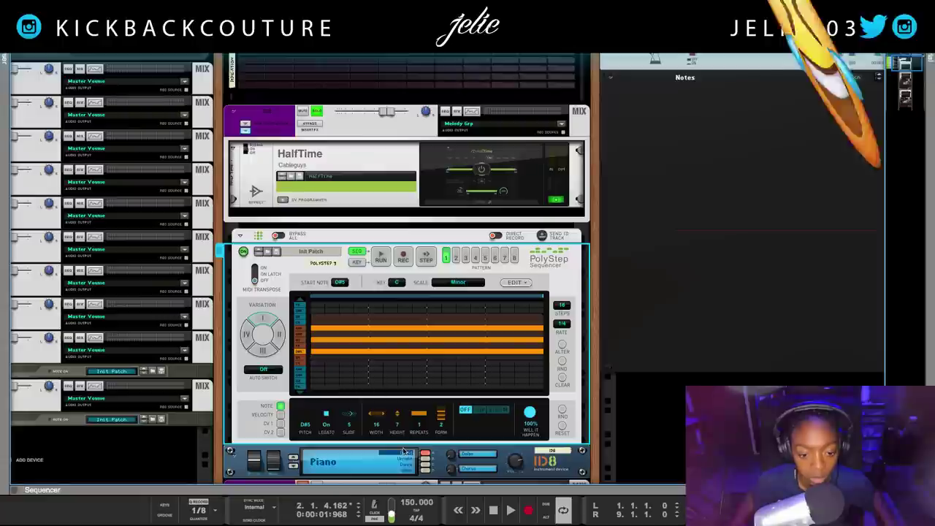
{"action": "left_click_drag", "start_coordinate": [379, 428], "coordinate": [379, 472]}
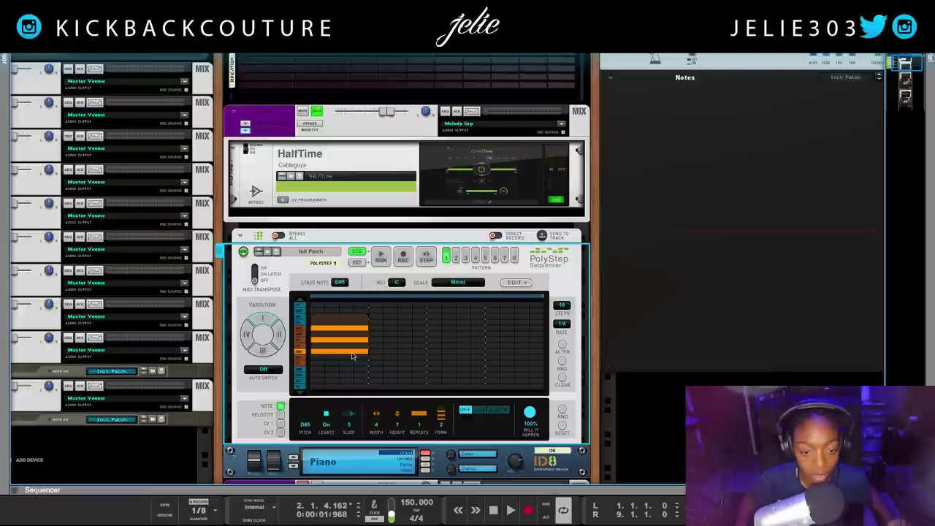
Add three four-step chords after the first, two on D#5 and the last on D5, each with a Height of 5
{"action": "left_click", "coordinate": [373, 355]}
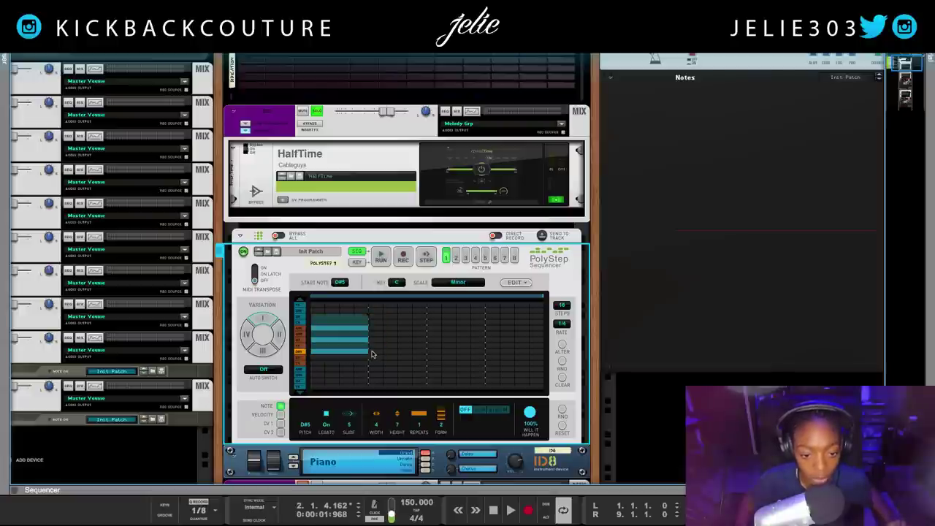
{"action": "left_click_drag", "start_coordinate": [375, 354], "coordinate": [533, 361]}
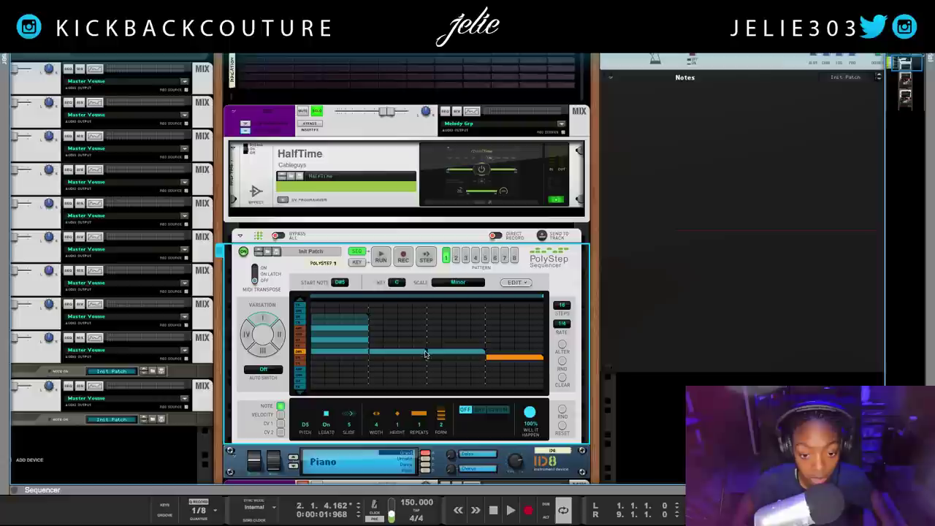
{"action": "left_click_drag", "start_coordinate": [399, 354], "coordinate": [399, 329]}
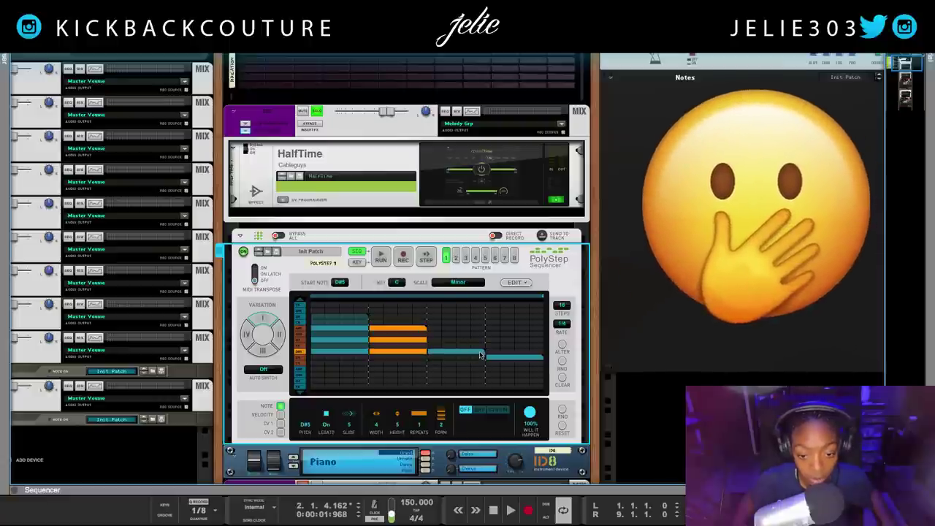
{"action": "left_click_drag", "start_coordinate": [459, 352], "coordinate": [482, 328]}
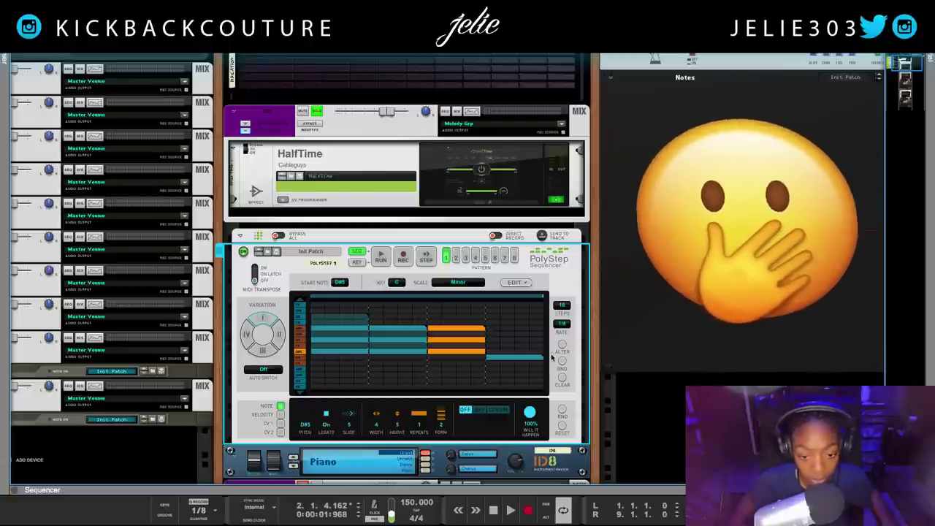
{"action": "left_click_drag", "start_coordinate": [511, 357], "coordinate": [538, 335]}
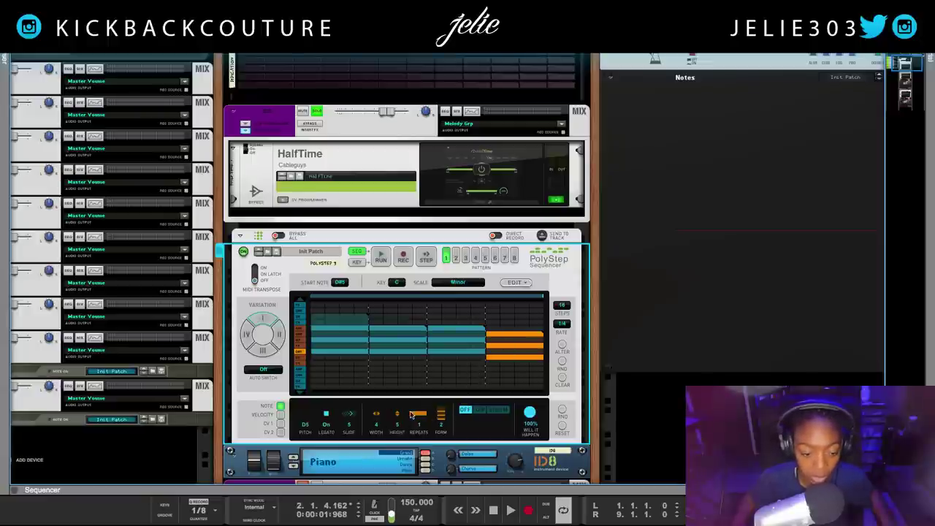
Play the pattern and turn on the upward Arp for all four chords, trying the down direction on the first three
{"action": "key", "text": "space"}
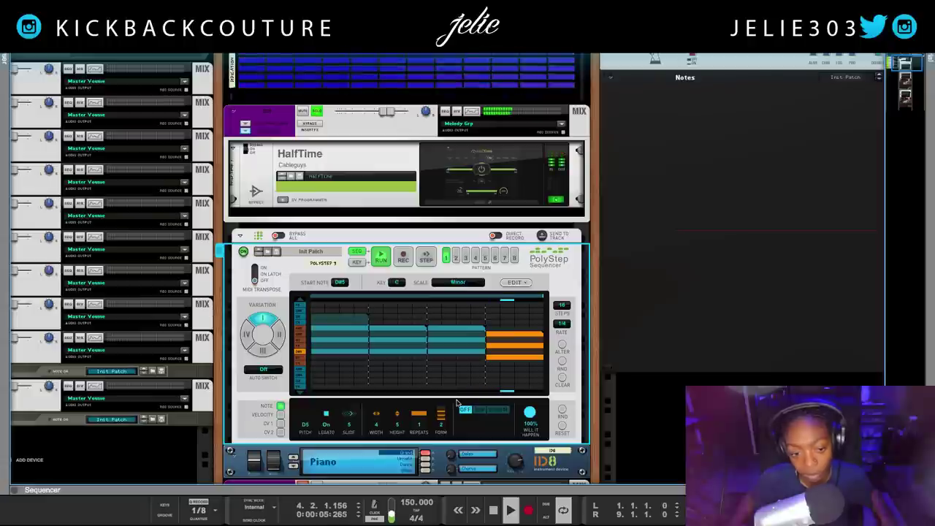
{"action": "left_click", "coordinate": [479, 411]}
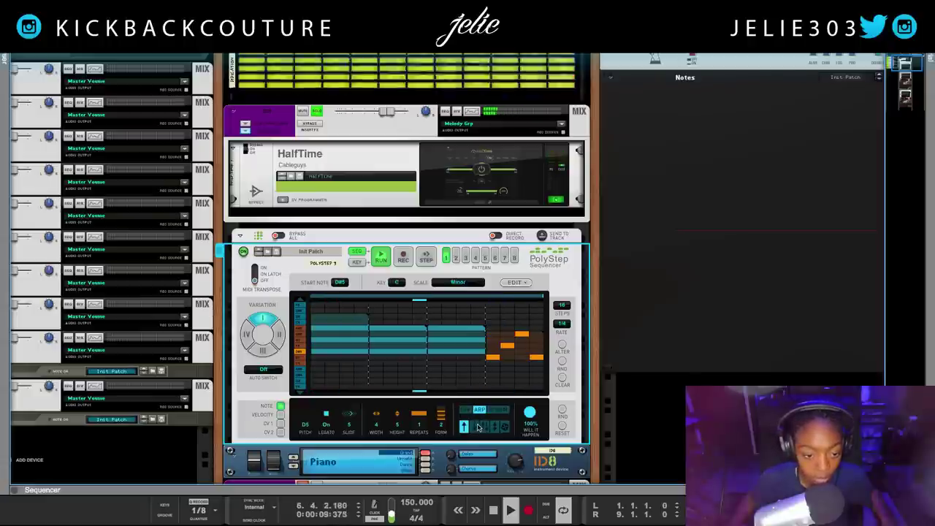
{"action": "left_click", "coordinate": [479, 427]}
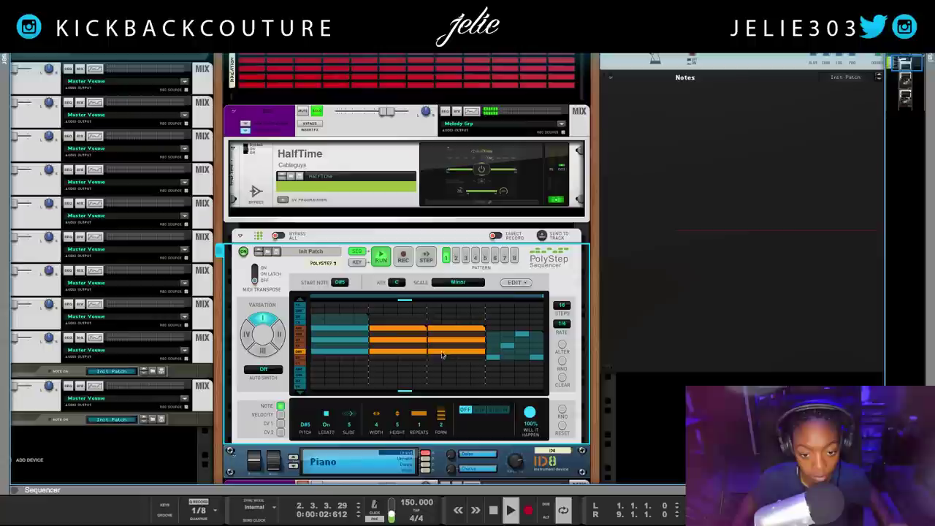
{"action": "left_click", "coordinate": [480, 410]}
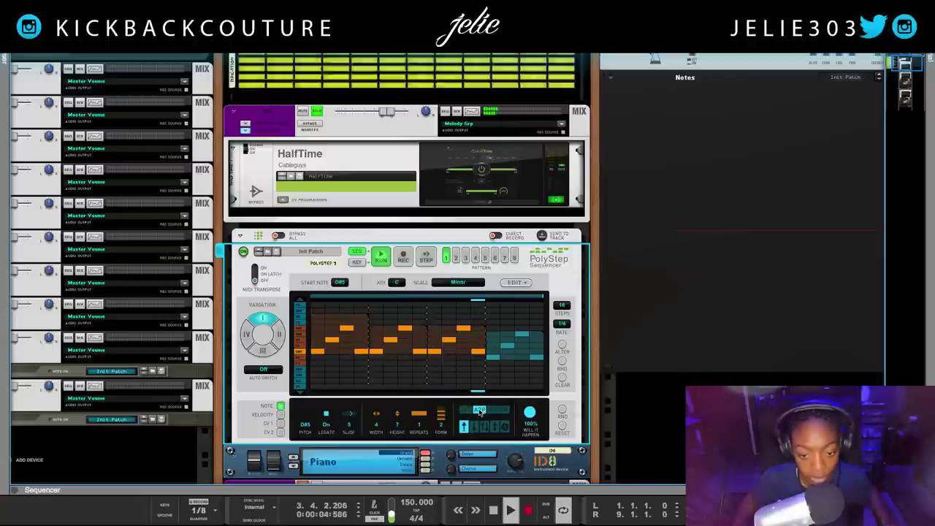
{"action": "left_click", "coordinate": [474, 429]}
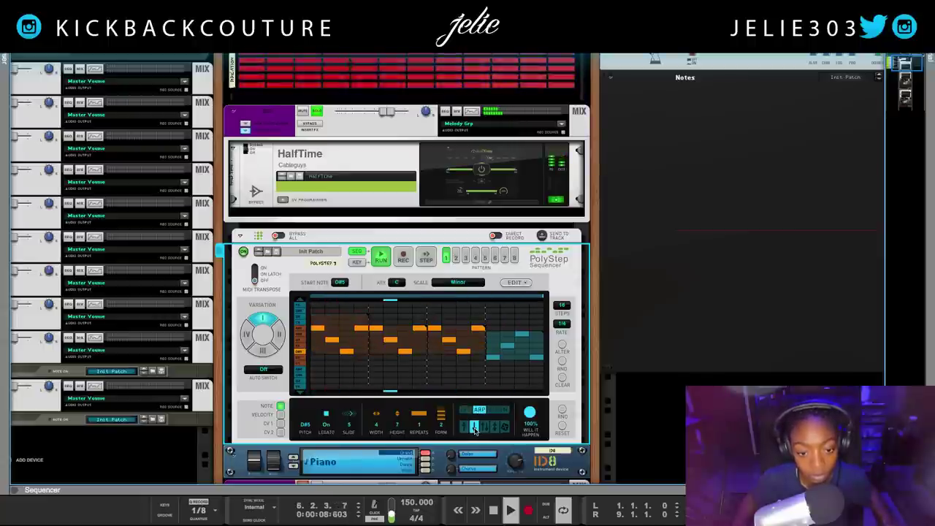
{"action": "left_click", "coordinate": [465, 427]}
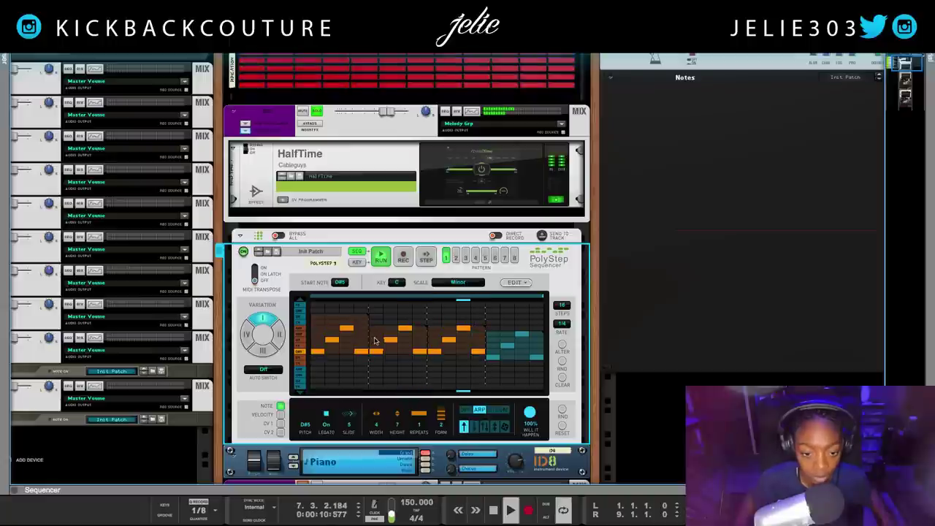
Audition Arp directions chord by chord, setting the second chord to the double-headed up-down direction and keeping the third on up
{"action": "left_click", "coordinate": [484, 427]}
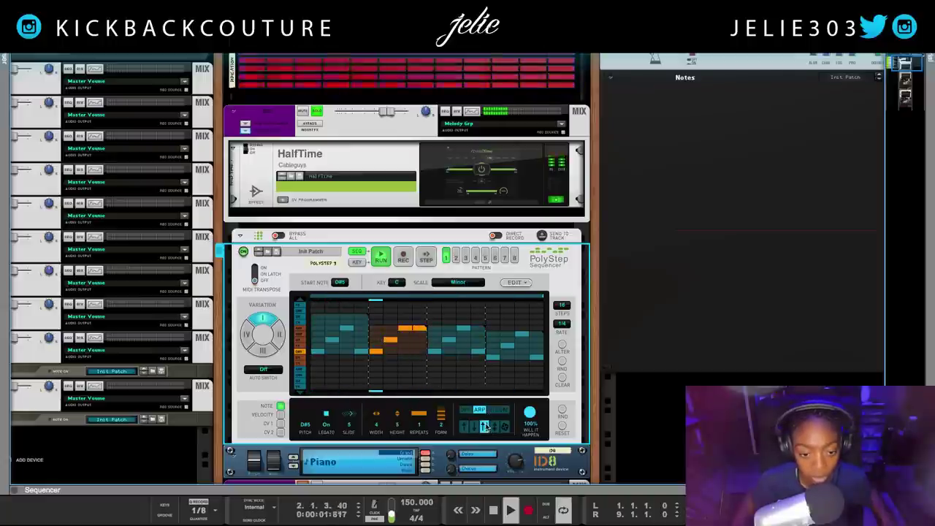
{"action": "left_click", "coordinate": [494, 427]}
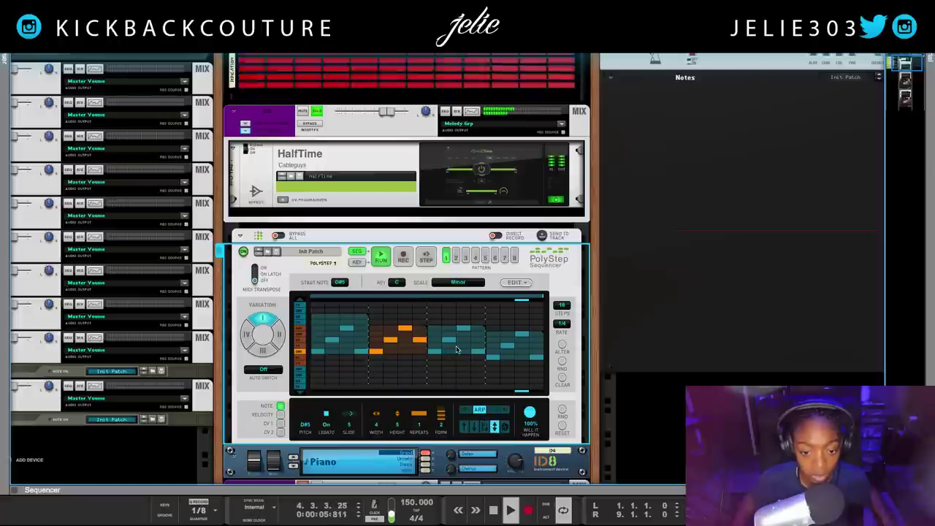
{"action": "left_click", "coordinate": [474, 427]}
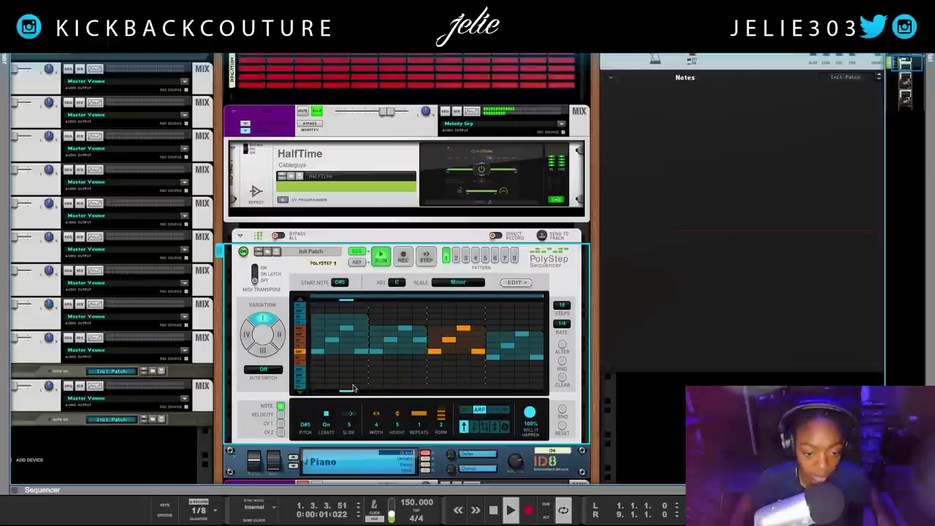
Show the PolyStep's Velocity and CV 1 lanes, and add a Scream 4 below HalfTime in the channel's insert section
{"action": "scroll", "coordinate": [296, 431], "scroll_direction": "down", "scroll_amount": 1}
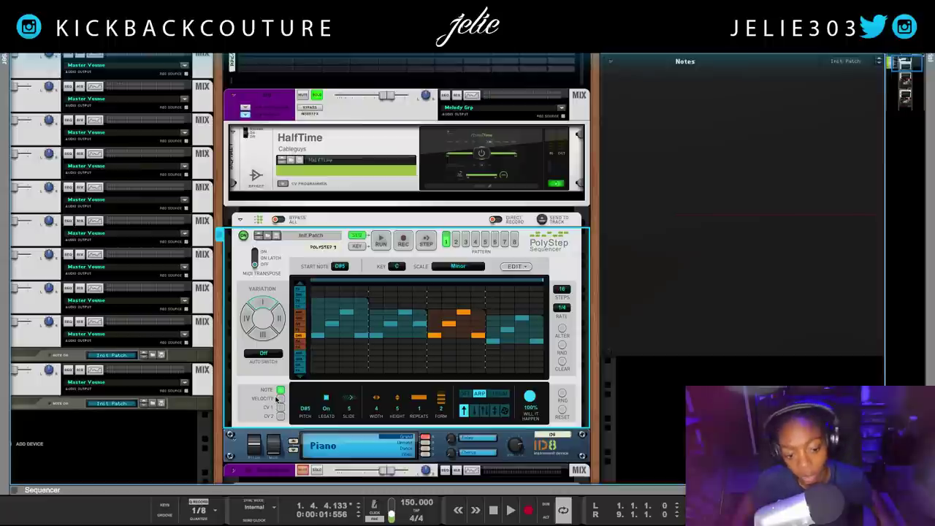
{"action": "left_click", "coordinate": [279, 399]}
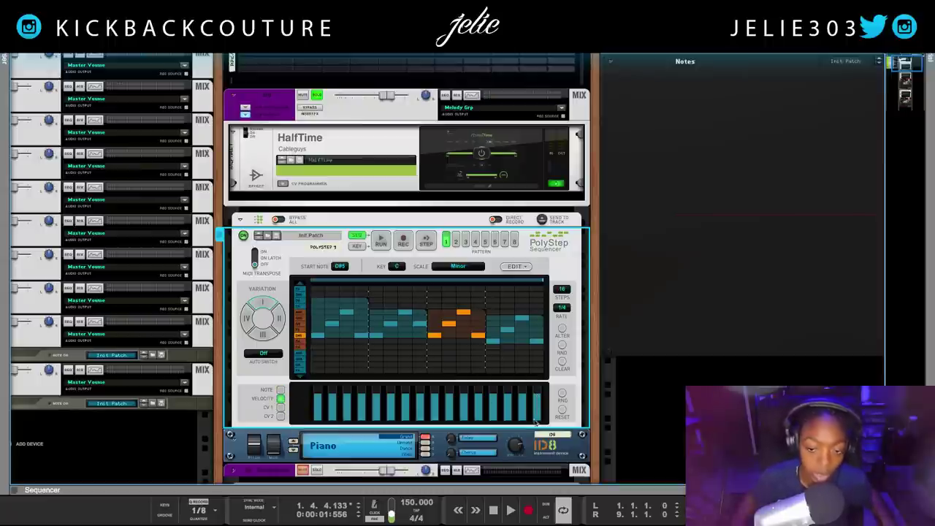
{"action": "left_click", "coordinate": [280, 408]}
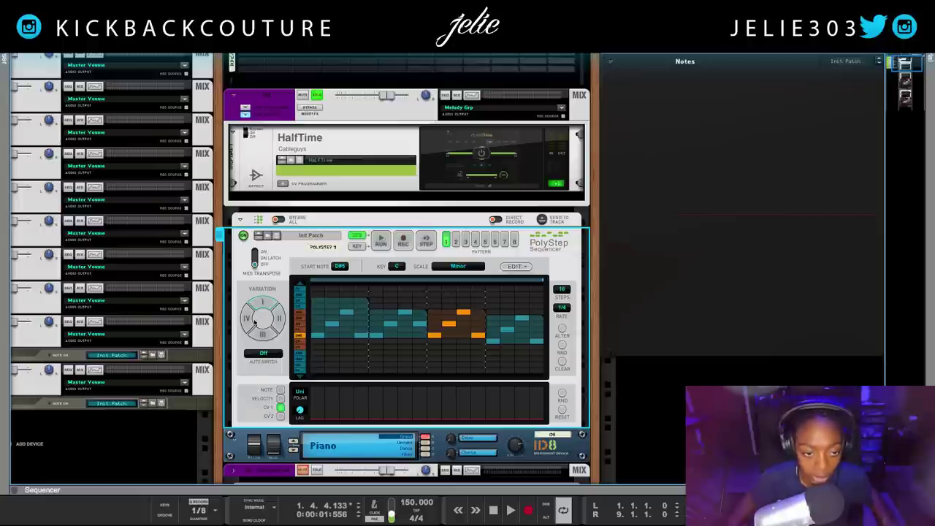
{"action": "key", "text": "ctrl+z"}
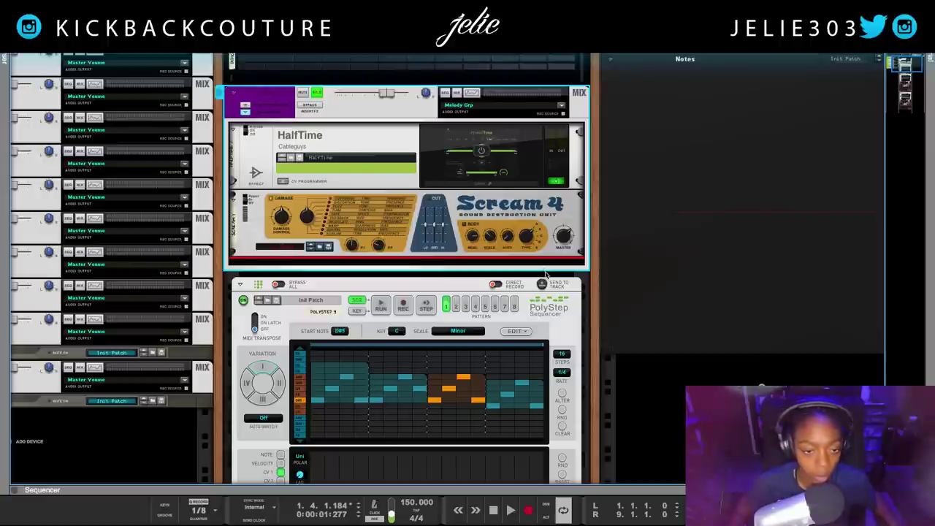
Cable the PolyStep's CV 1 output to Scream 4's Damage Control CV input on the back of the rack
{"action": "scroll", "coordinate": [542, 276], "scroll_direction": "down", "scroll_amount": 1}
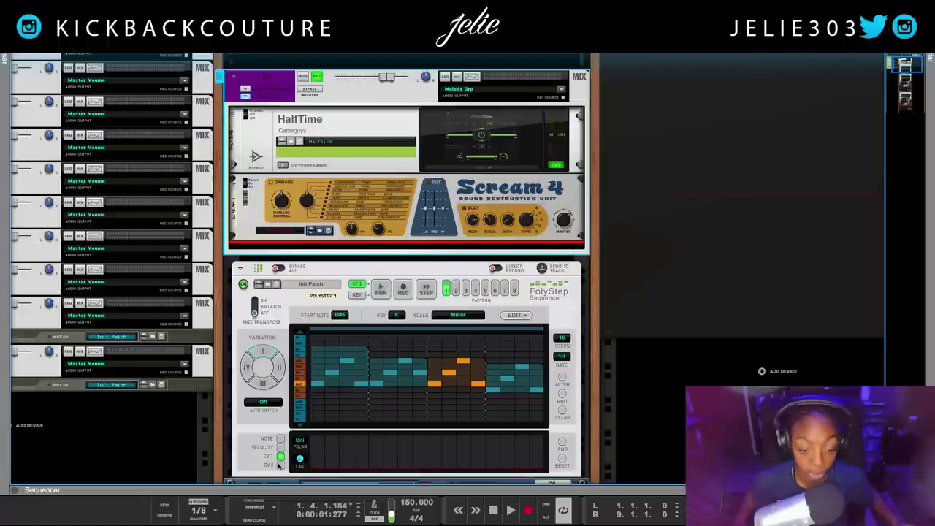
{"action": "key", "text": "Tab"}
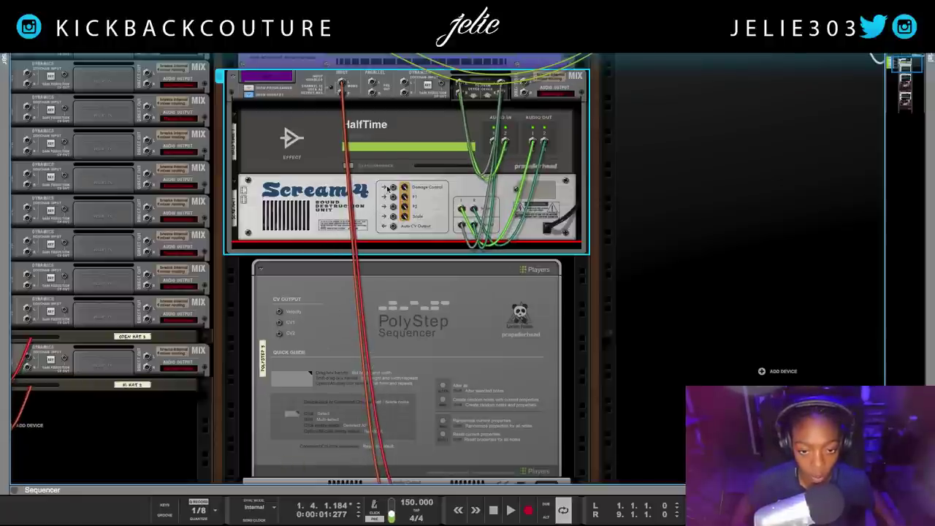
{"action": "left_click_drag", "start_coordinate": [392, 188], "coordinate": [281, 324]}
{"action": "key", "text": "Tab"}
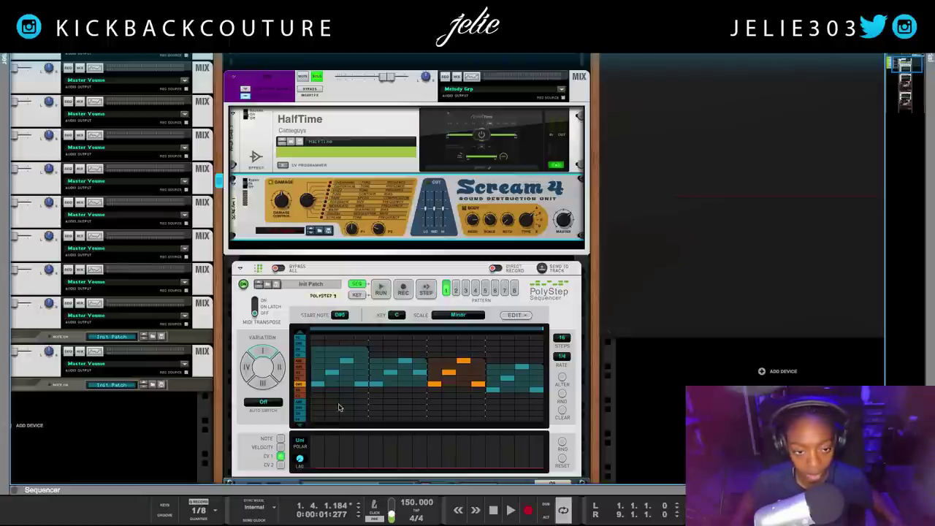
Draw an uneven curve in the PolyStep's CV 1 lane, audition it, and randomize the lane twice
{"action": "left_click_drag", "start_coordinate": [312, 455], "coordinate": [335, 456]}
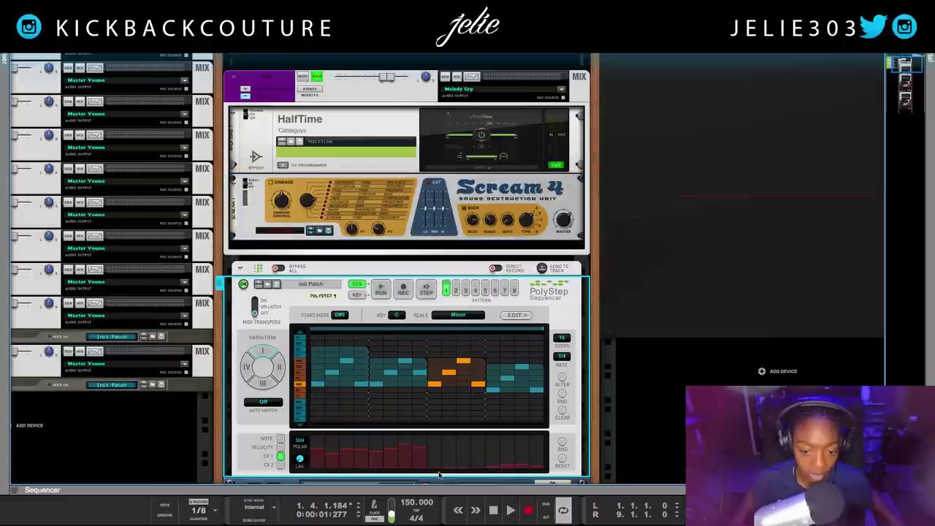
{"action": "key", "text": "space"}
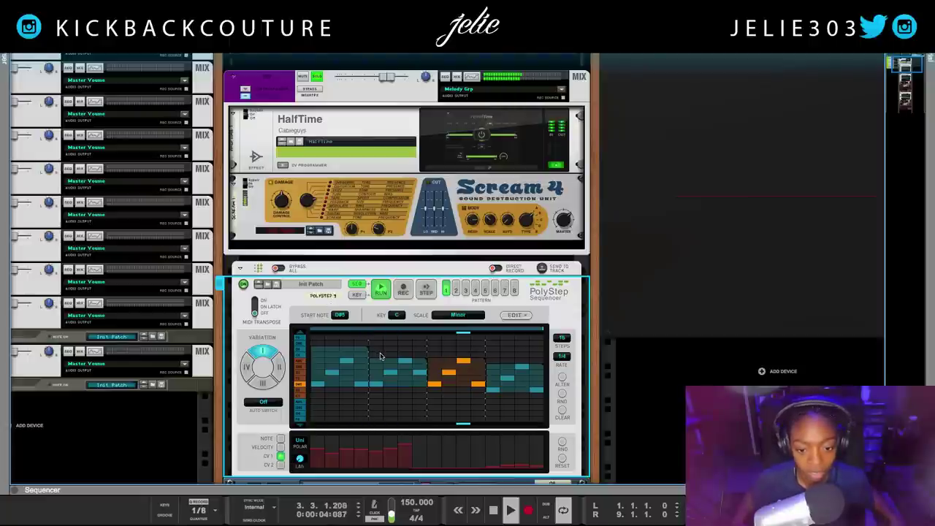
{"action": "scroll", "coordinate": [380, 397], "scroll_direction": "down", "scroll_amount": 2}
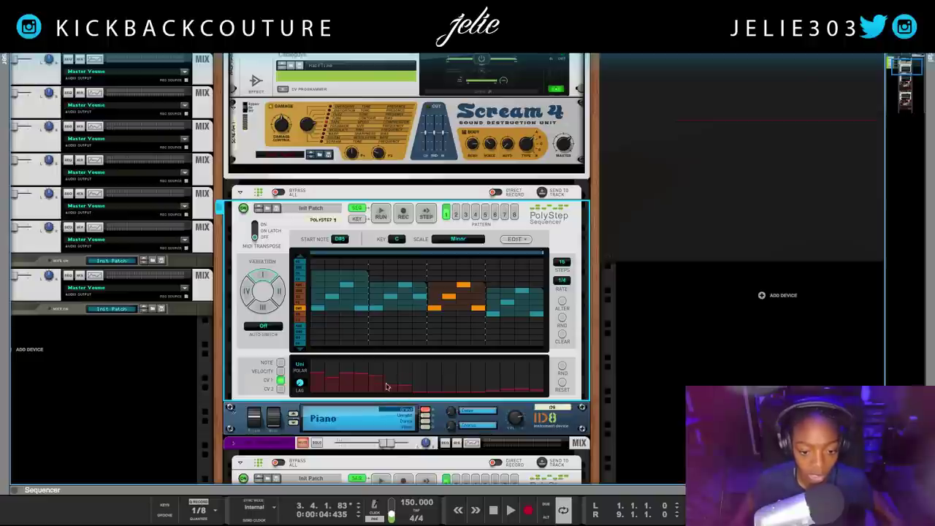
{"action": "left_click", "coordinate": [562, 367]}
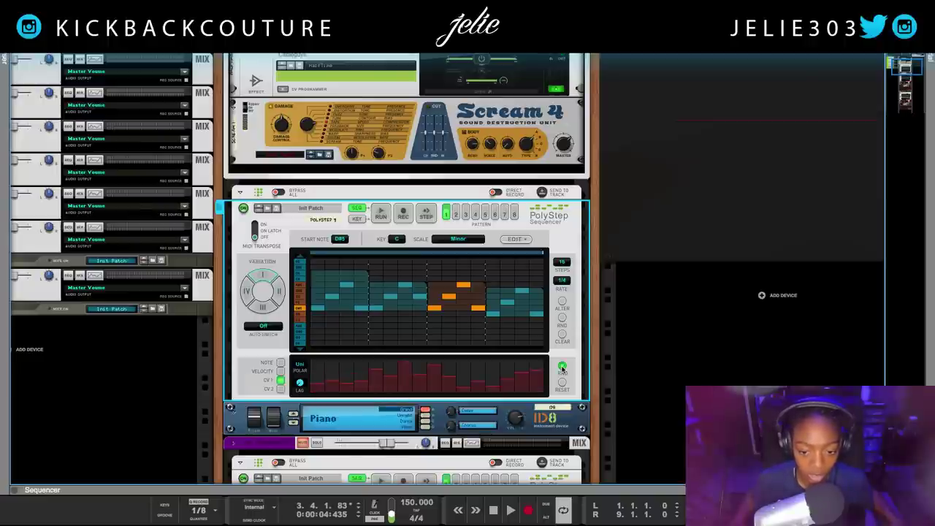
{"action": "left_click", "coordinate": [562, 368]}
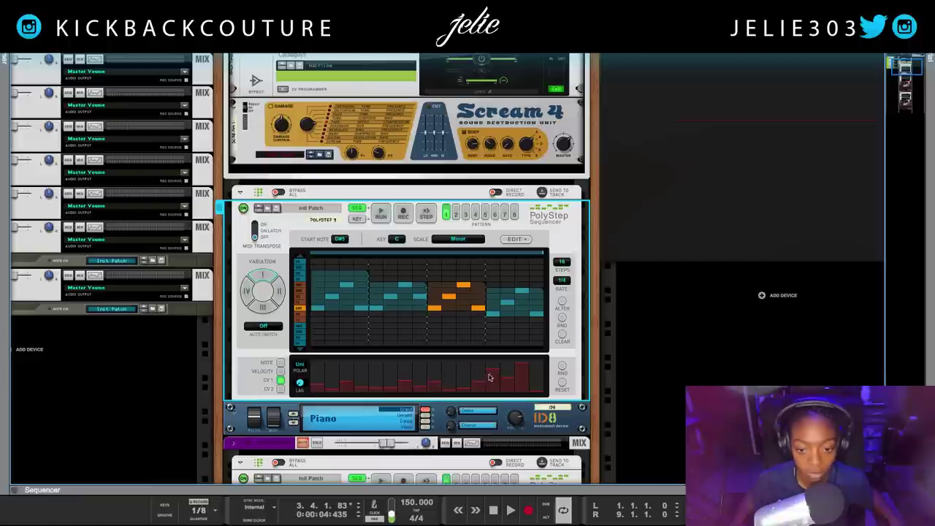
During playback, lower the sliders in Scream 4's Cut section and set its Parameter 2 to 113
{"action": "left_click", "coordinate": [375, 157]}
{"action": "key", "text": "space"}
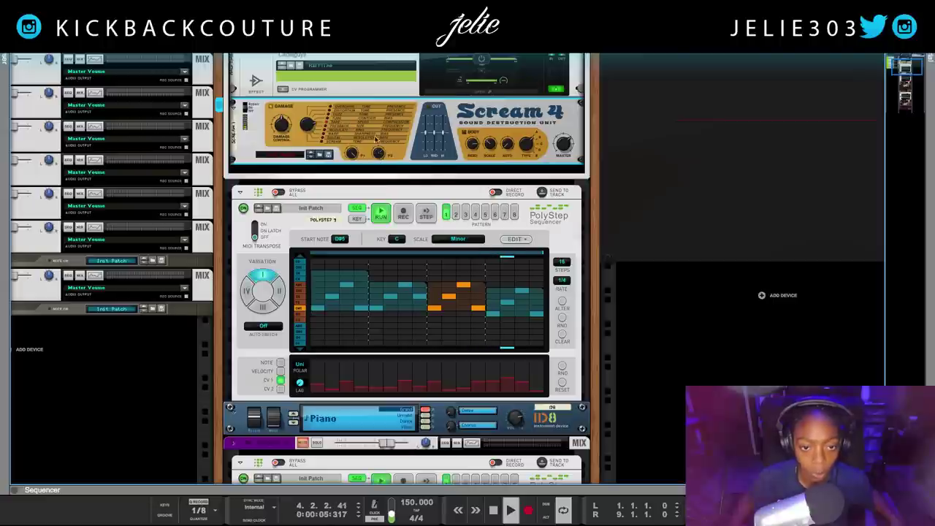
{"action": "mouse_move", "coordinate": [378, 156]}
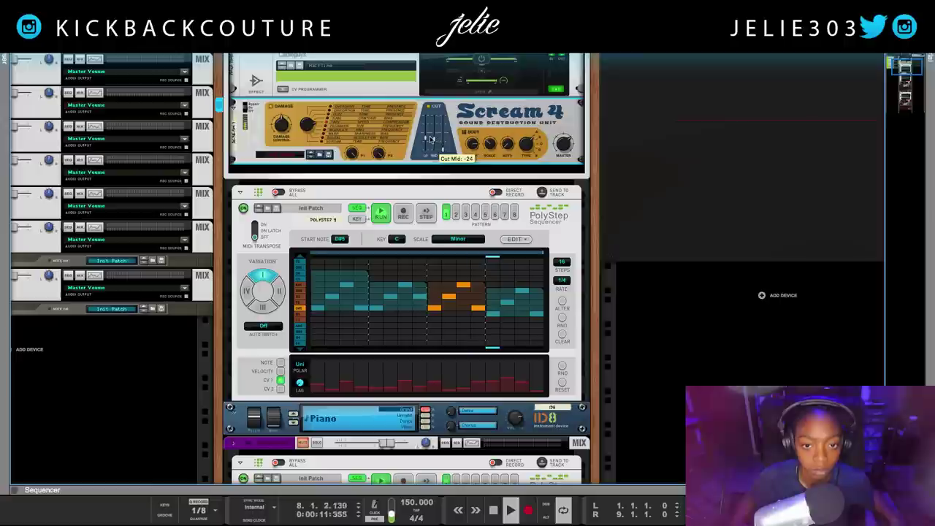
{"action": "left_click_drag", "start_coordinate": [428, 137], "coordinate": [428, 147]}
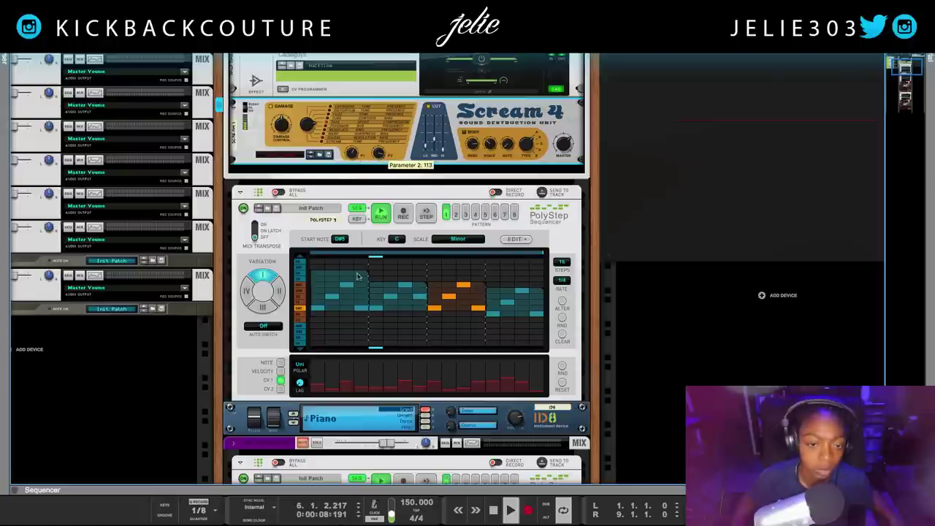
{"action": "scroll", "coordinate": [365, 256], "scroll_direction": "up", "scroll_amount": 3}
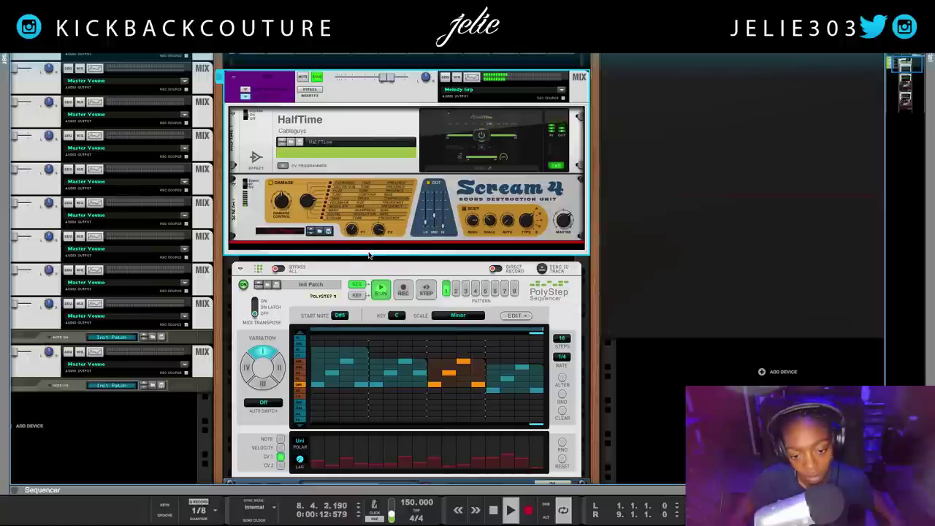
{"action": "key", "text": "space"}
Show the PolyStep's note properties again with no chord selected in the pattern
{"action": "scroll", "coordinate": [364, 268], "scroll_direction": "down", "scroll_amount": 1}
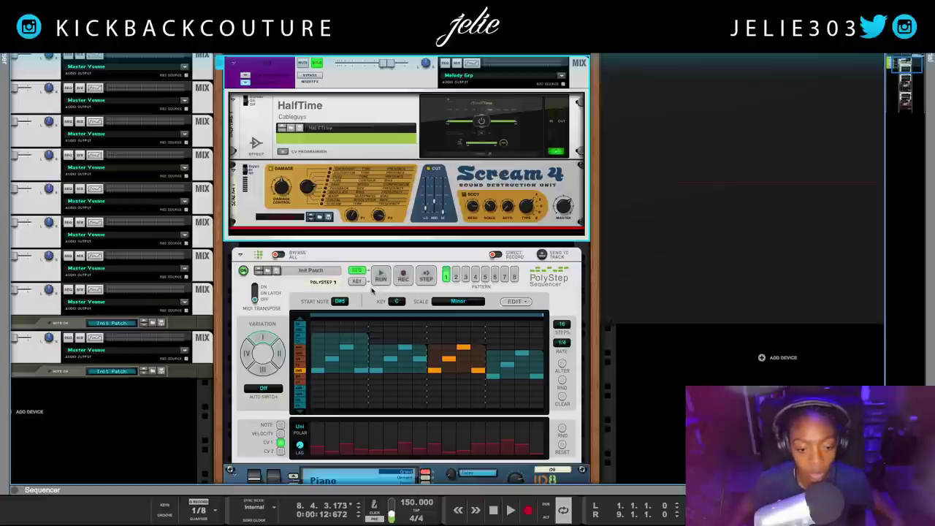
{"action": "left_click", "coordinate": [375, 343]}
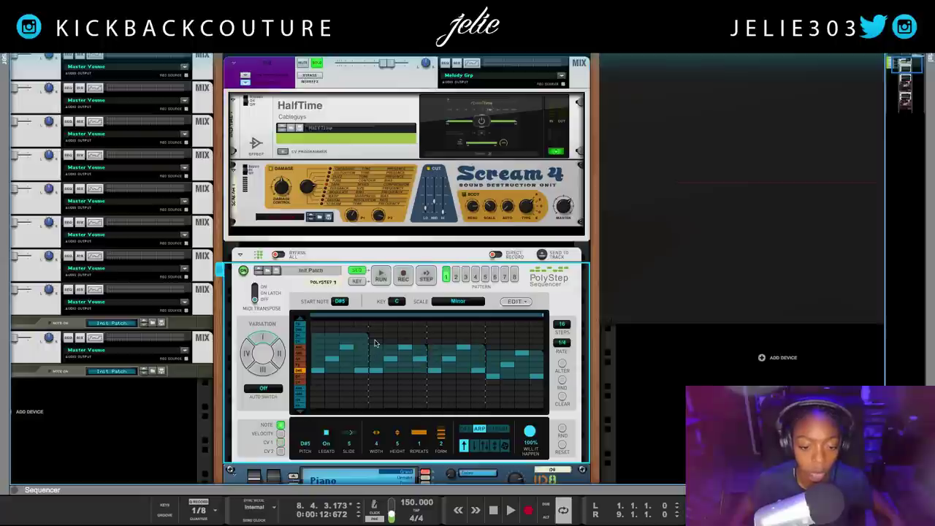
{"action": "left_click", "coordinate": [375, 343]}
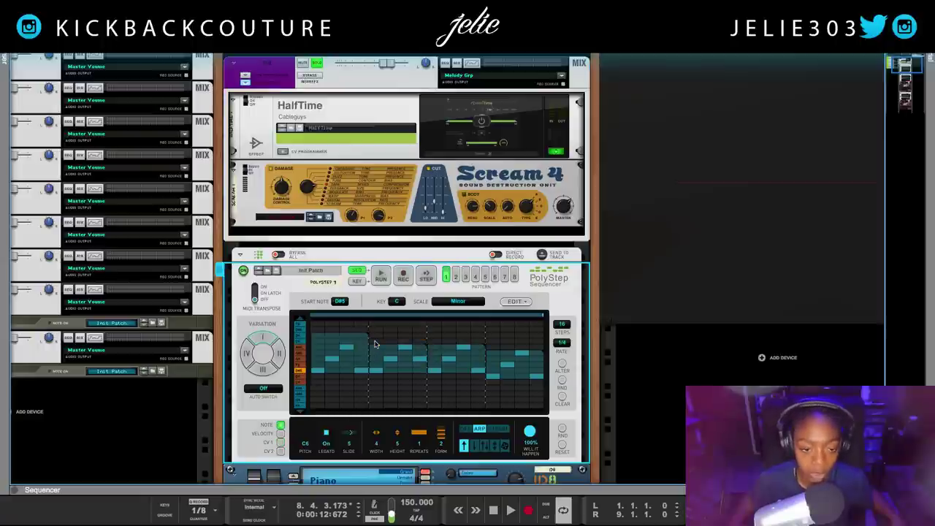
{"action": "scroll", "coordinate": [376, 342], "scroll_direction": "down", "scroll_amount": 2}
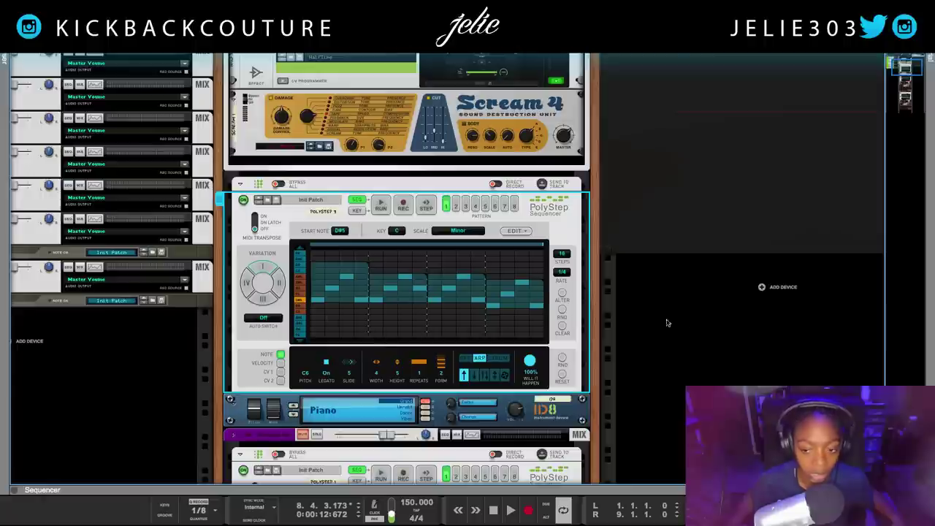
Create a Matrix Pattern Sequencer in the empty rack column and move it below the drum pad device in the PolyStep's column
{"action": "right_click", "coordinate": [750, 290]}
{"action": "mouse_move", "coordinate": [780, 377]}
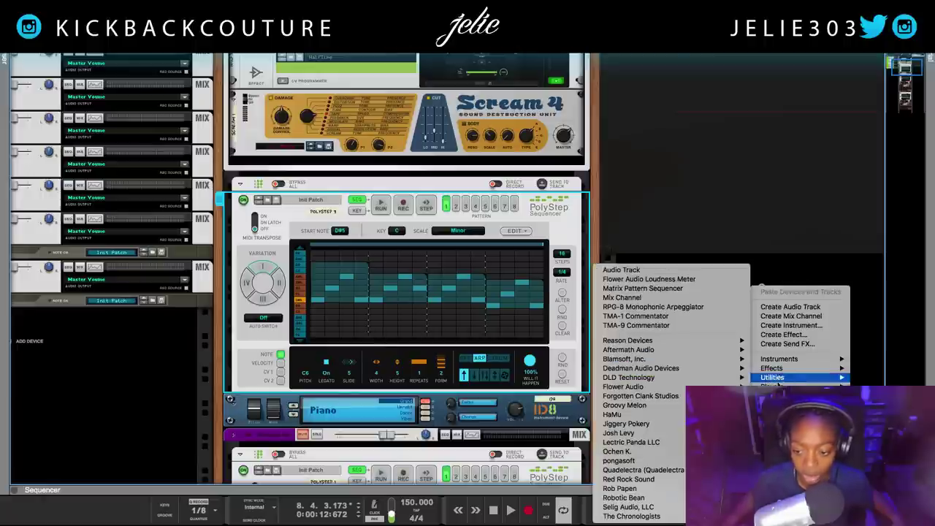
{"action": "mouse_move", "coordinate": [663, 342]}
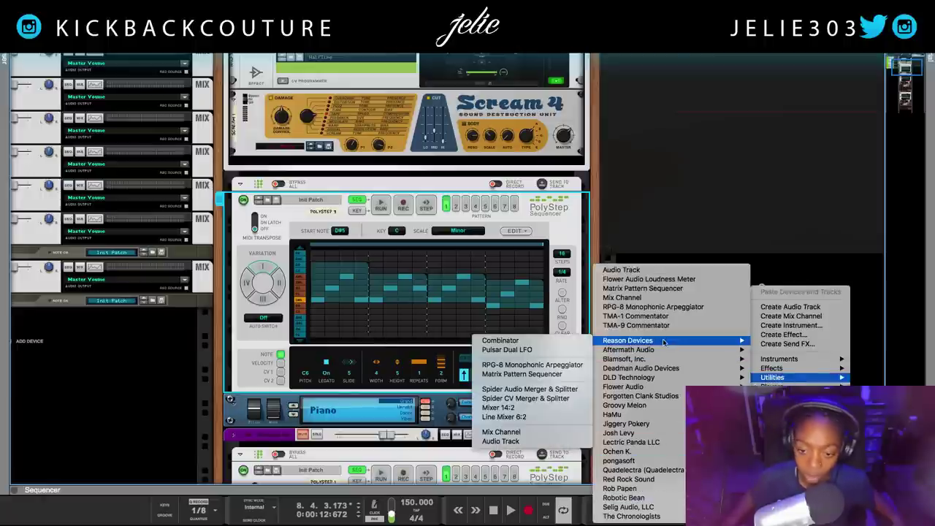
{"action": "left_click", "coordinate": [521, 373]}
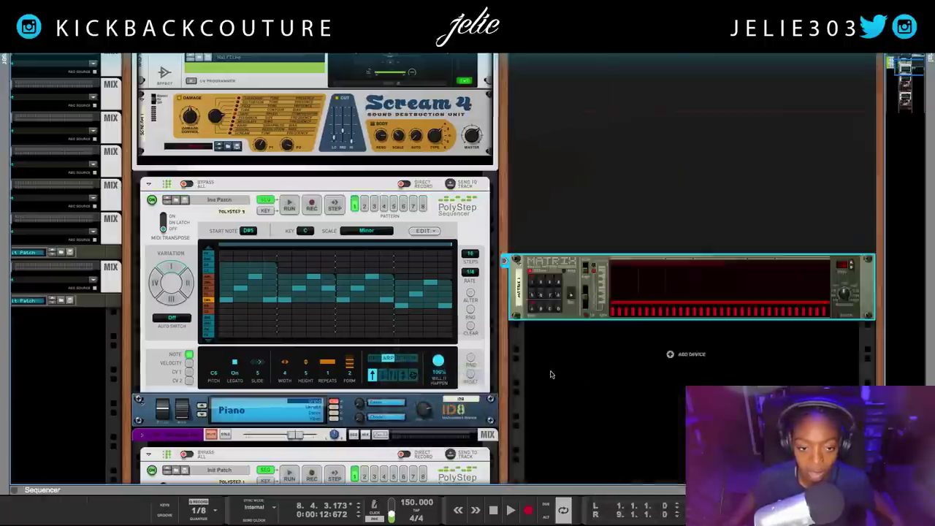
{"action": "mouse_move", "coordinate": [562, 293]}
{"action": "left_mouse_down"}
{"action": "mouse_move", "coordinate": [389, 389]}
{"action": "mouse_move", "coordinate": [365, 363]}
{"action": "mouse_move", "coordinate": [293, 365]}
{"action": "left_mouse_up"}
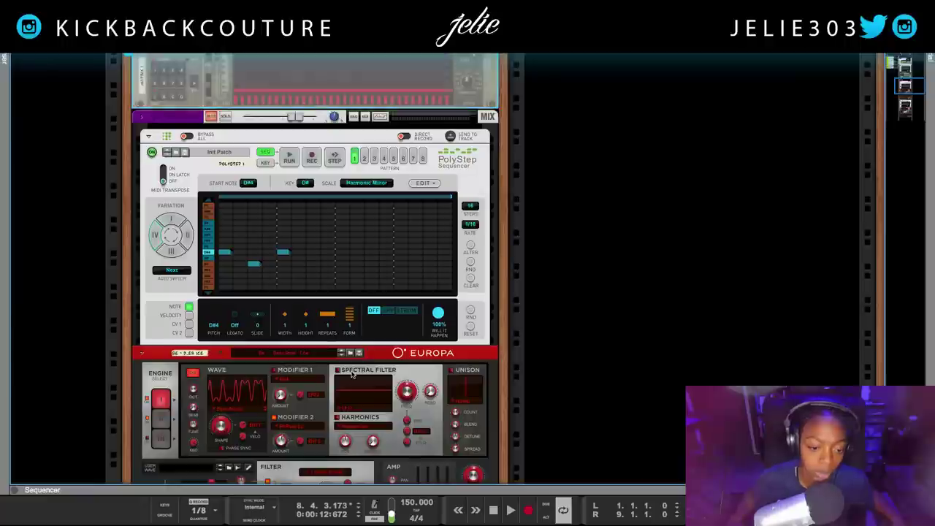
{"action": "scroll", "coordinate": [338, 343], "scroll_direction": "up", "scroll_amount": 3}
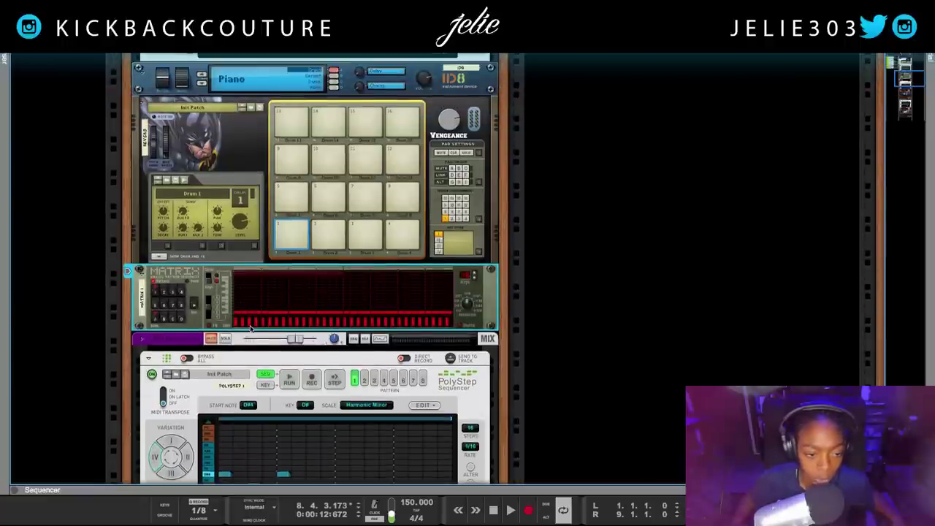
Draw a stepped note pattern on the Matrix, and in its curve mode draw a varying curve across the steps
{"action": "mouse_move", "coordinate": [254, 305]}
{"action": "left_mouse_down"}
{"action": "mouse_move", "coordinate": [242, 284]}
{"action": "mouse_move", "coordinate": [242, 299]}
{"action": "mouse_move", "coordinate": [244, 284]}
{"action": "mouse_move", "coordinate": [252, 294]}
{"action": "mouse_move", "coordinate": [249, 283]}
{"action": "mouse_move", "coordinate": [266, 301]}
{"action": "mouse_move", "coordinate": [269, 287]}
{"action": "mouse_move", "coordinate": [288, 296]}
{"action": "mouse_move", "coordinate": [278, 304]}
{"action": "mouse_move", "coordinate": [327, 308]}
{"action": "left_mouse_up"}
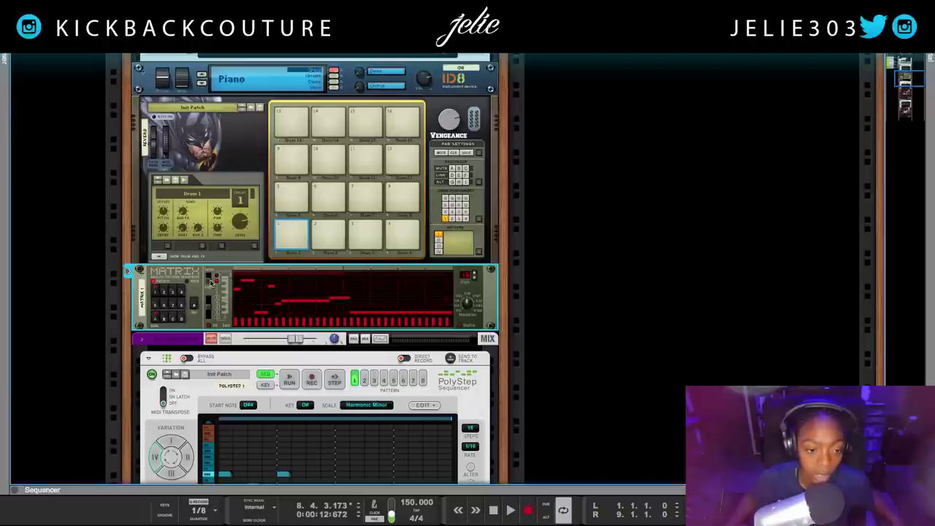
{"action": "left_click", "coordinate": [211, 283]}
{"action": "mouse_move", "coordinate": [241, 296]}
{"action": "left_mouse_down"}
{"action": "mouse_move", "coordinate": [266, 302]}
{"action": "mouse_move", "coordinate": [387, 306]}
{"action": "left_mouse_up"}
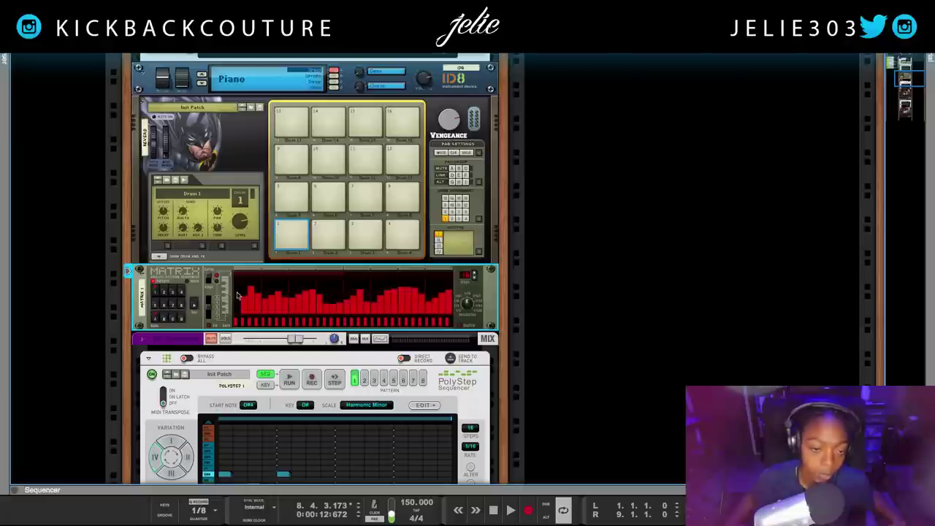
{"action": "scroll", "coordinate": [238, 295], "scroll_direction": "up", "scroll_amount": 3}
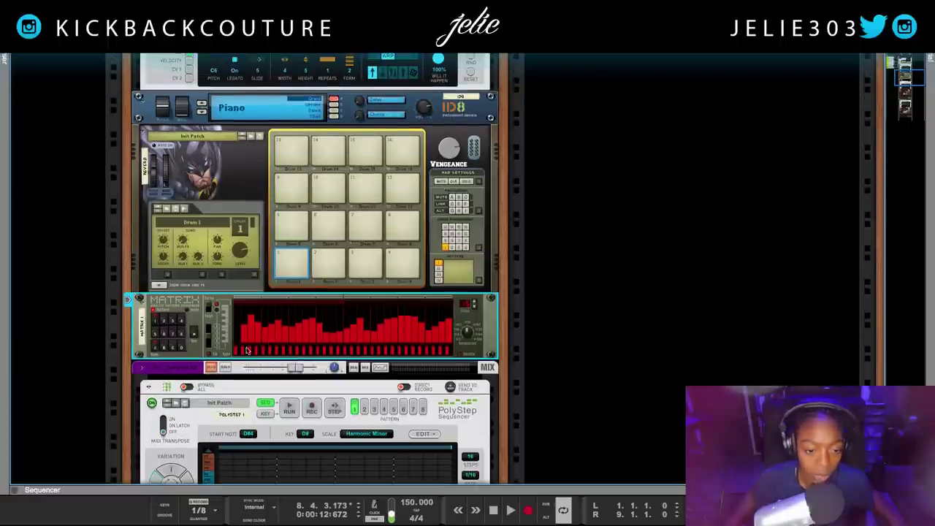
{"action": "mouse_move", "coordinate": [236, 354]}
{"action": "left_mouse_down"}
{"action": "mouse_move", "coordinate": [446, 349]}
{"action": "mouse_move", "coordinate": [235, 349]}
{"action": "left_mouse_up"}
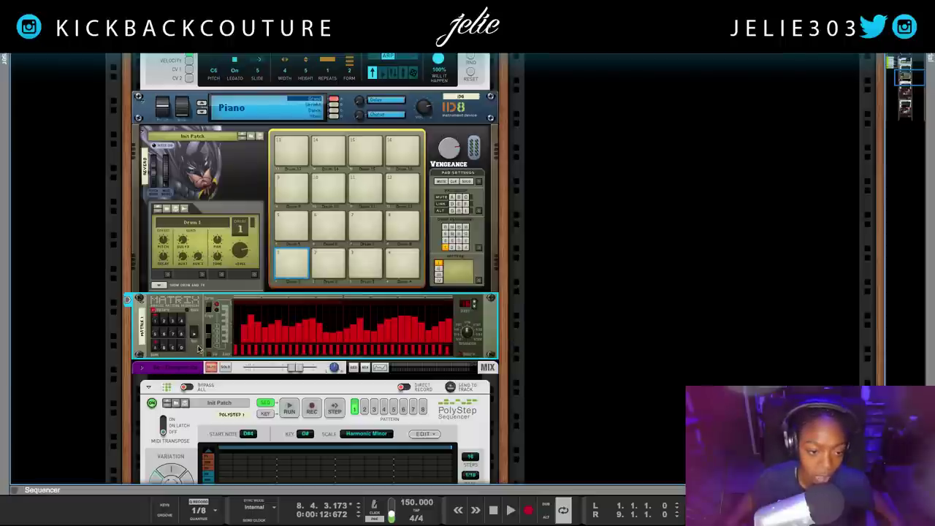
Compare the Matrix's curve and gate display with the PolyStep Sequencer driving the ID8 piano
{"action": "scroll", "coordinate": [197, 350], "scroll_direction": "up", "scroll_amount": 5}
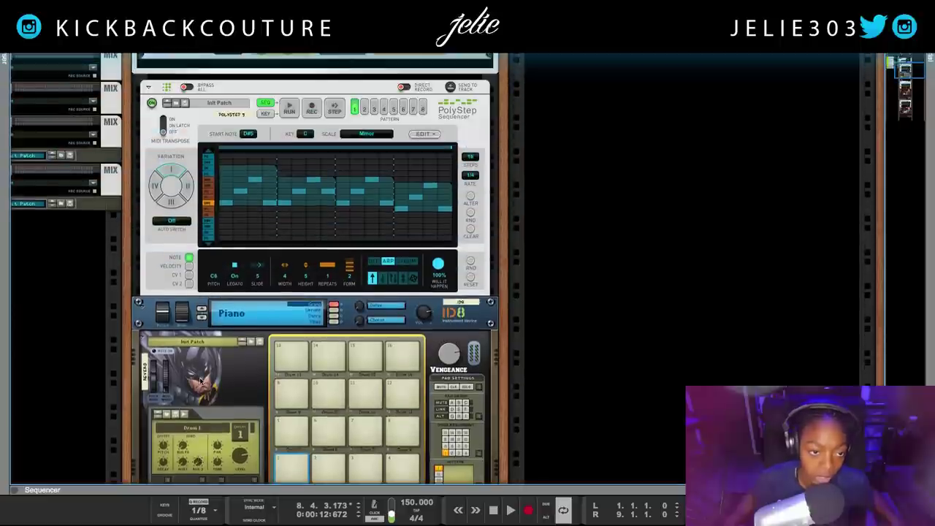
{"action": "scroll", "coordinate": [296, 319], "scroll_direction": "up", "scroll_amount": 2}
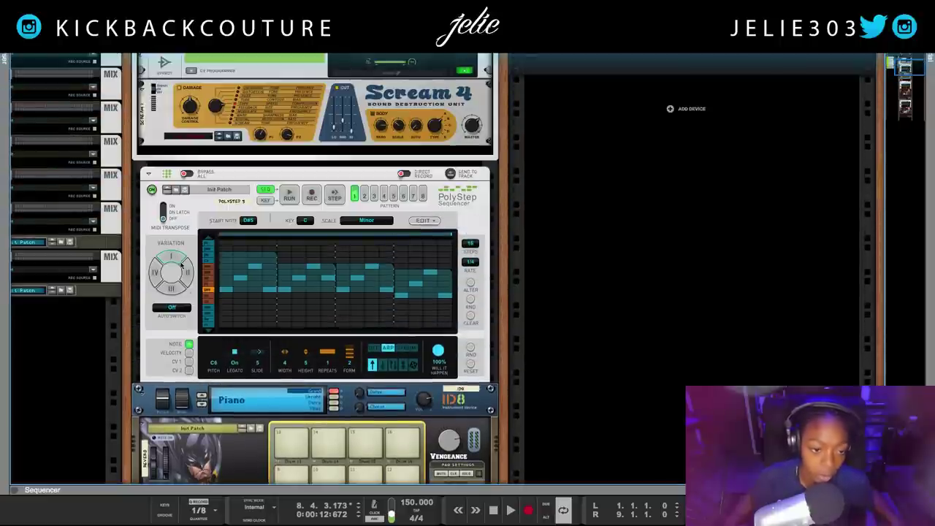
{"action": "scroll", "coordinate": [185, 270], "scroll_direction": "down", "scroll_amount": 3}
{"action": "scroll", "coordinate": [189, 292], "scroll_direction": "up", "scroll_amount": 2}
{"action": "scroll", "coordinate": [194, 332], "scroll_direction": "down", "scroll_amount": 4}
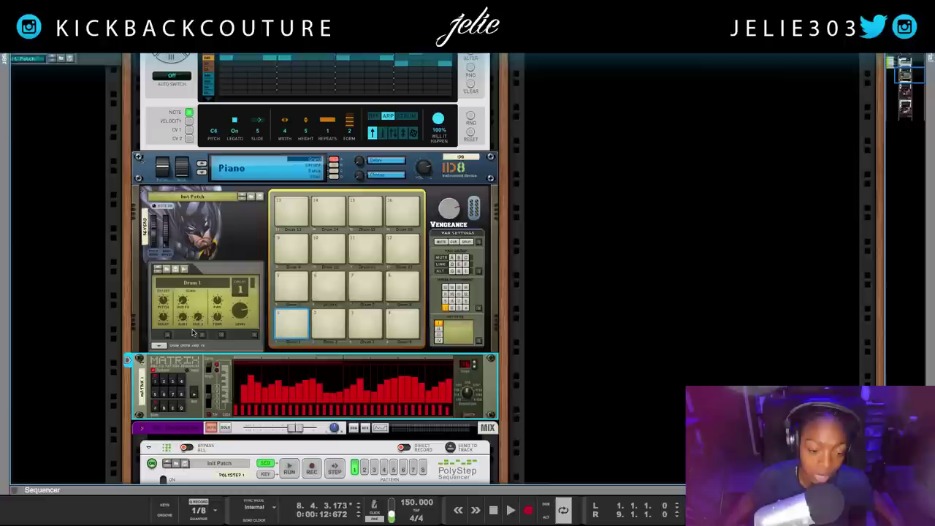
{"action": "scroll", "coordinate": [223, 377], "scroll_direction": "down", "scroll_amount": 1}
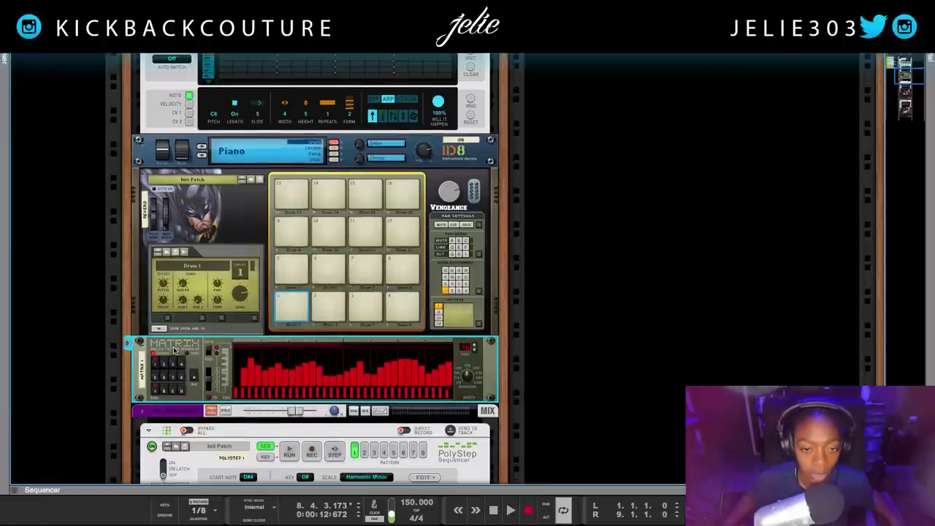
{"action": "scroll", "coordinate": [174, 351], "scroll_direction": "up", "scroll_amount": 1}
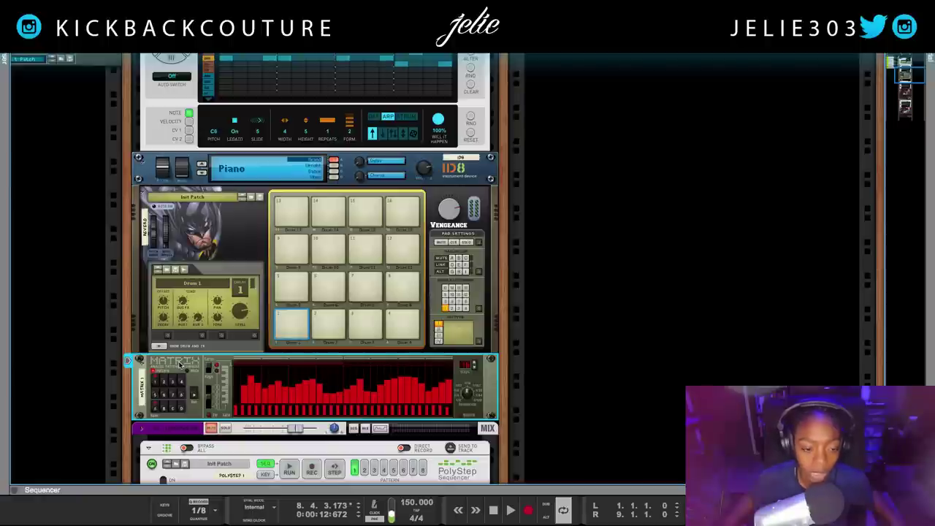
{"action": "scroll", "coordinate": [182, 369], "scroll_direction": "up", "scroll_amount": 1}
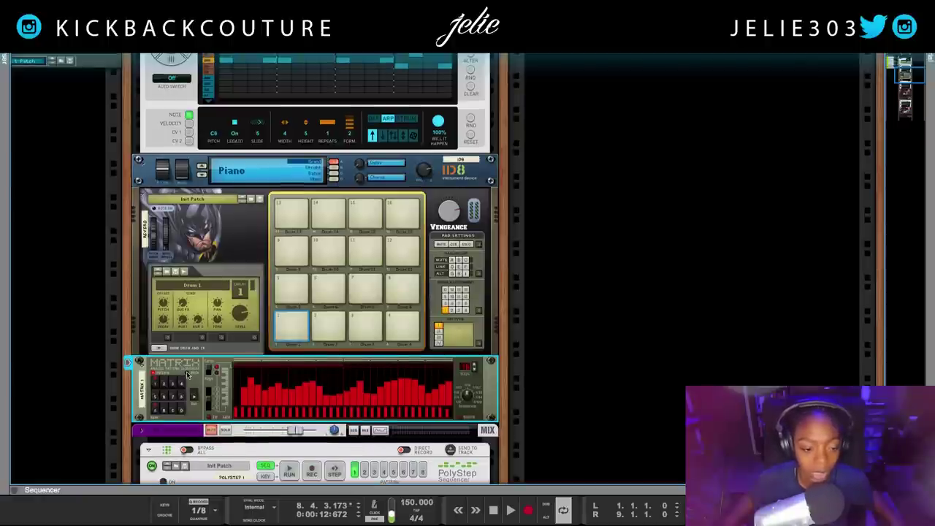
{"action": "scroll", "coordinate": [189, 375], "scroll_direction": "up", "scroll_amount": 8}
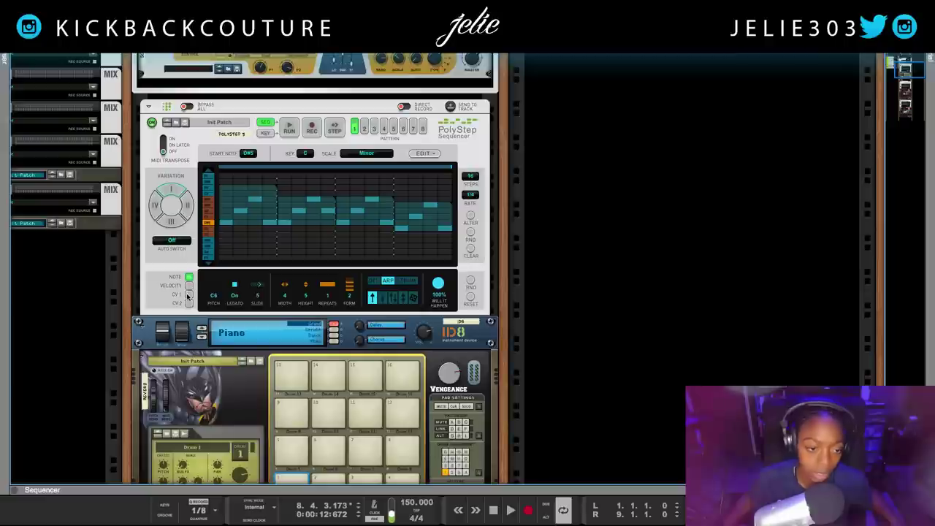
Show the PolyStep's CV 1 lane and play the pattern through Scream 4
{"action": "left_click", "coordinate": [188, 294]}
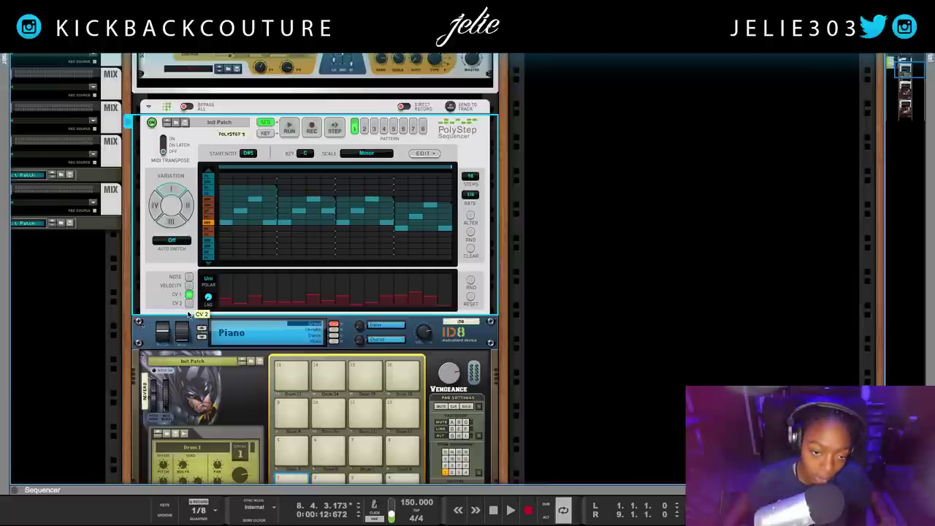
{"action": "key", "text": "space"}
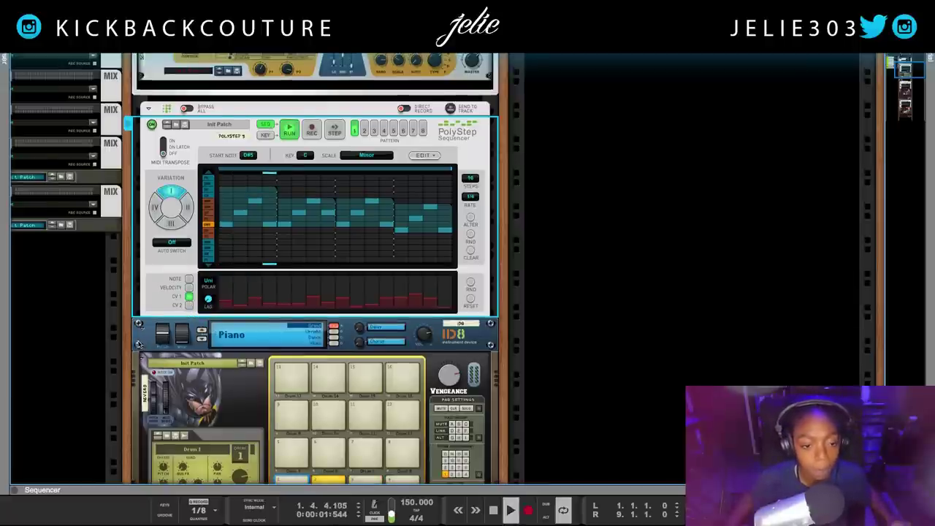
{"action": "scroll", "coordinate": [298, 299], "scroll_direction": "up", "scroll_amount": 2}
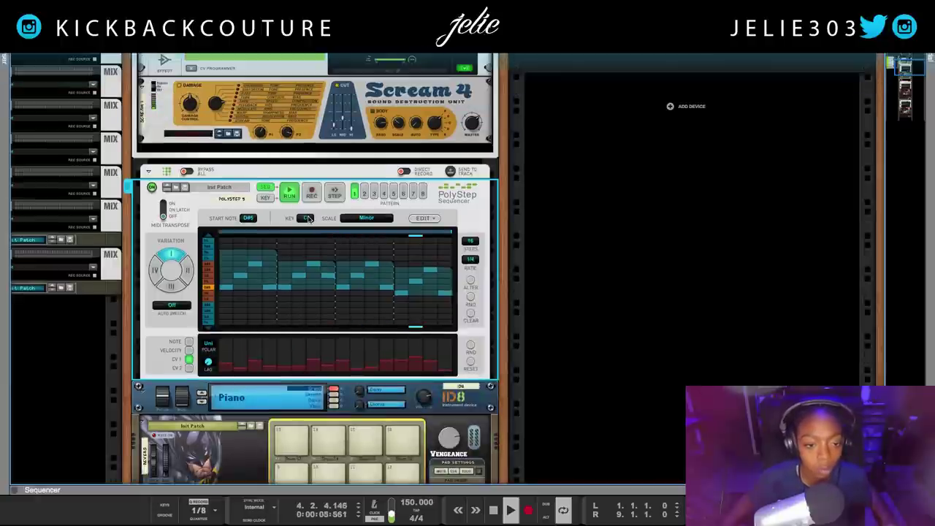
Set the PolyStep Sequencer's key to D#, keeping the Minor scale
{"action": "left_click", "coordinate": [308, 218]}
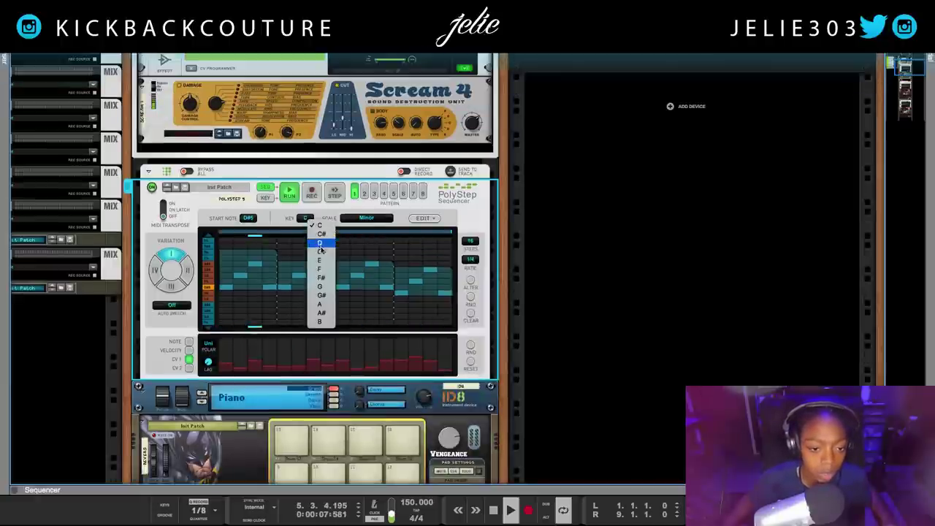
{"action": "left_click", "coordinate": [320, 252]}
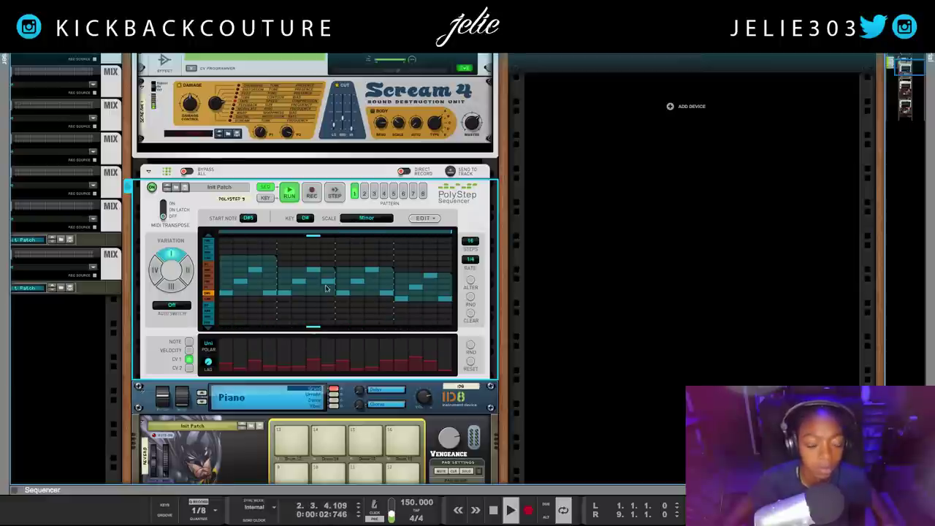
Show the mixer alongside the rack, clear the soloed channel, and unmute the hi-hat on channel 5 of the Umpf drum device
{"action": "scroll", "coordinate": [327, 289], "scroll_direction": "left", "scroll_amount": 7}
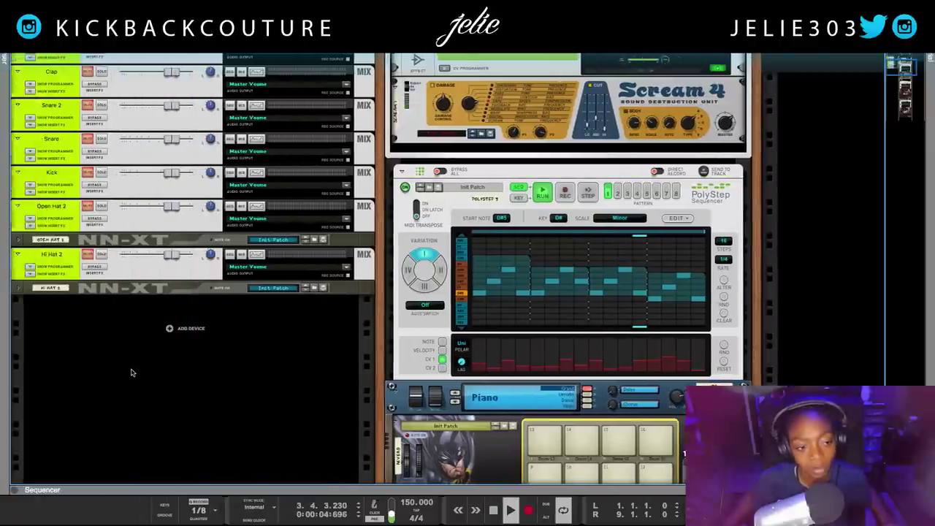
{"action": "scroll", "coordinate": [132, 373], "scroll_direction": "up", "scroll_amount": 5}
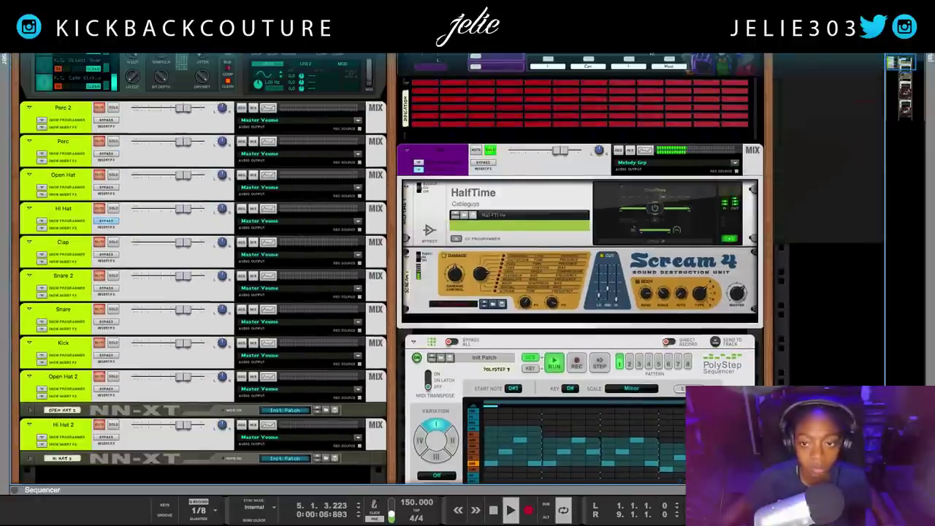
{"action": "key", "text": "F5"}
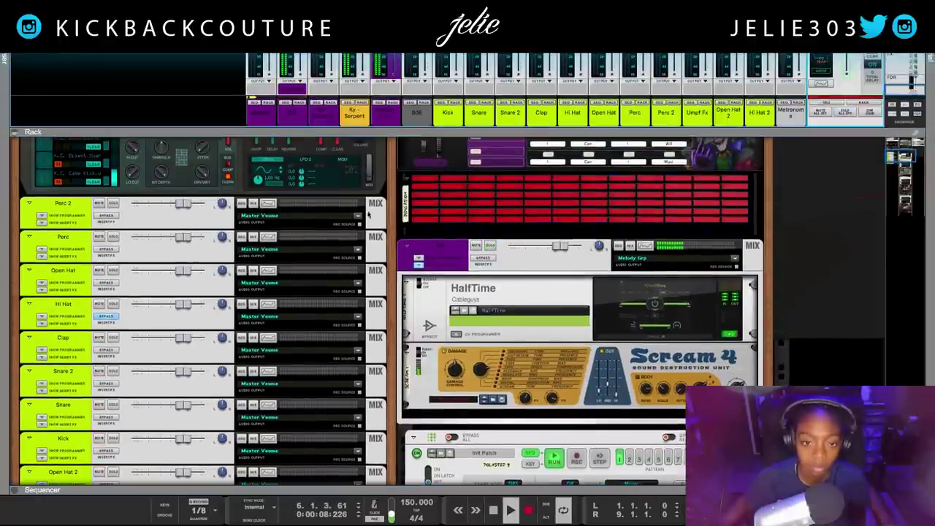
{"action": "scroll", "coordinate": [368, 215], "scroll_direction": "up", "scroll_amount": 5}
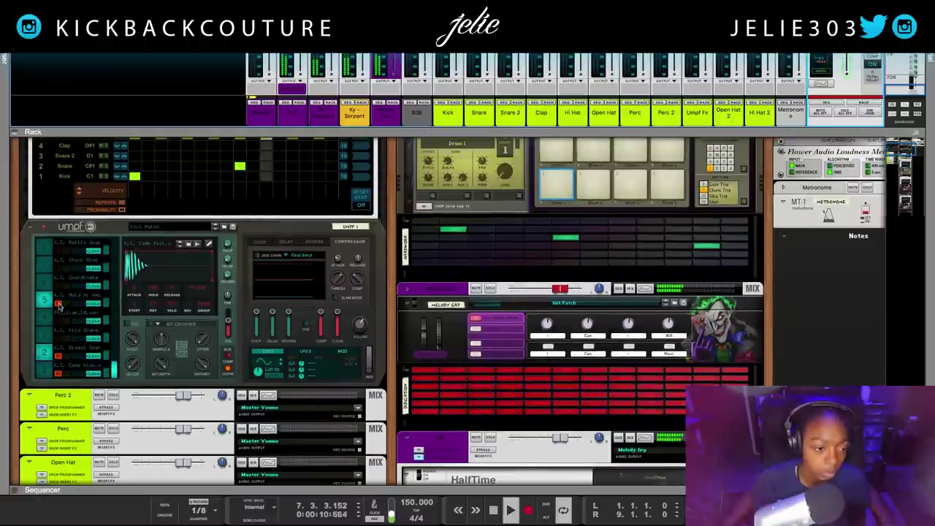
{"action": "left_click", "coordinate": [59, 306]}
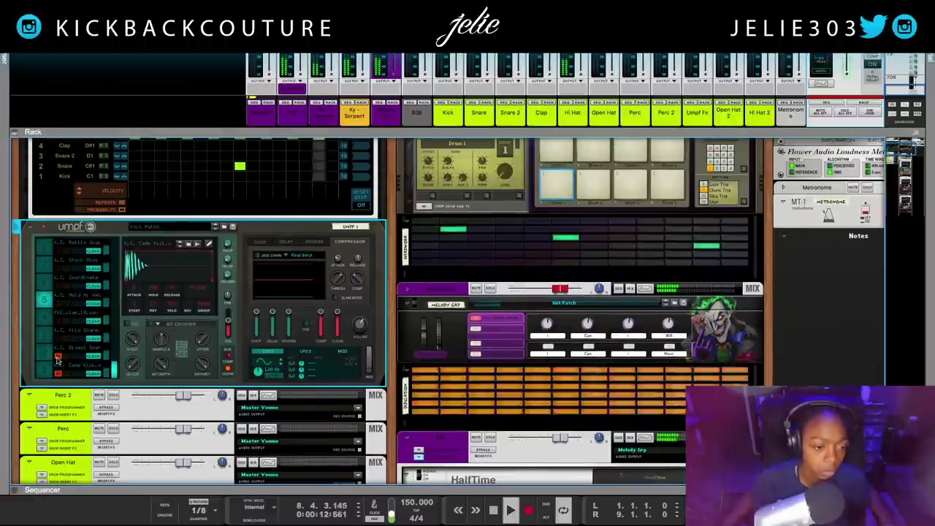